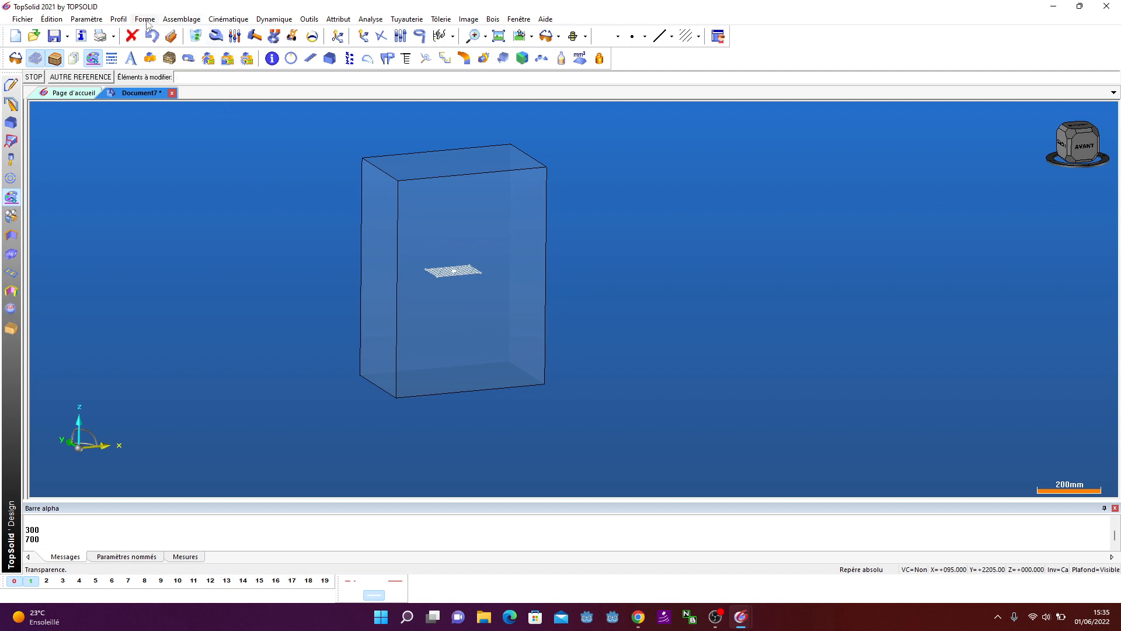
Include the standard component Cote filant from MON STANDARD 3D inside the existing block, using the À L'INTÉRIEUR D'UN BLOC mode
left_click(173, 19)
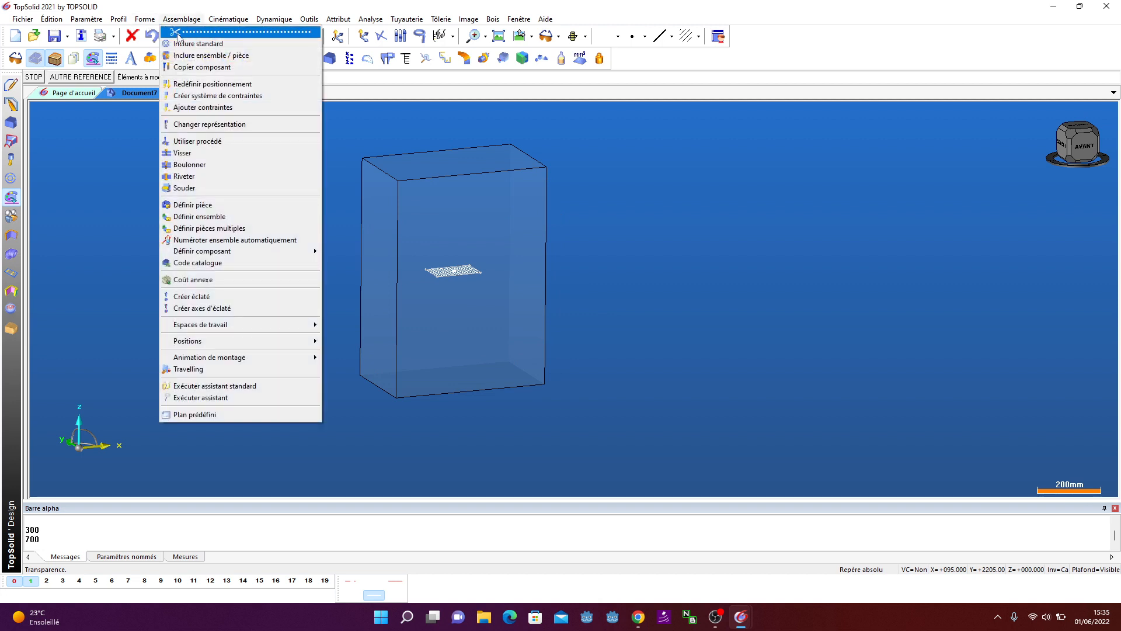
left_click(193, 44)
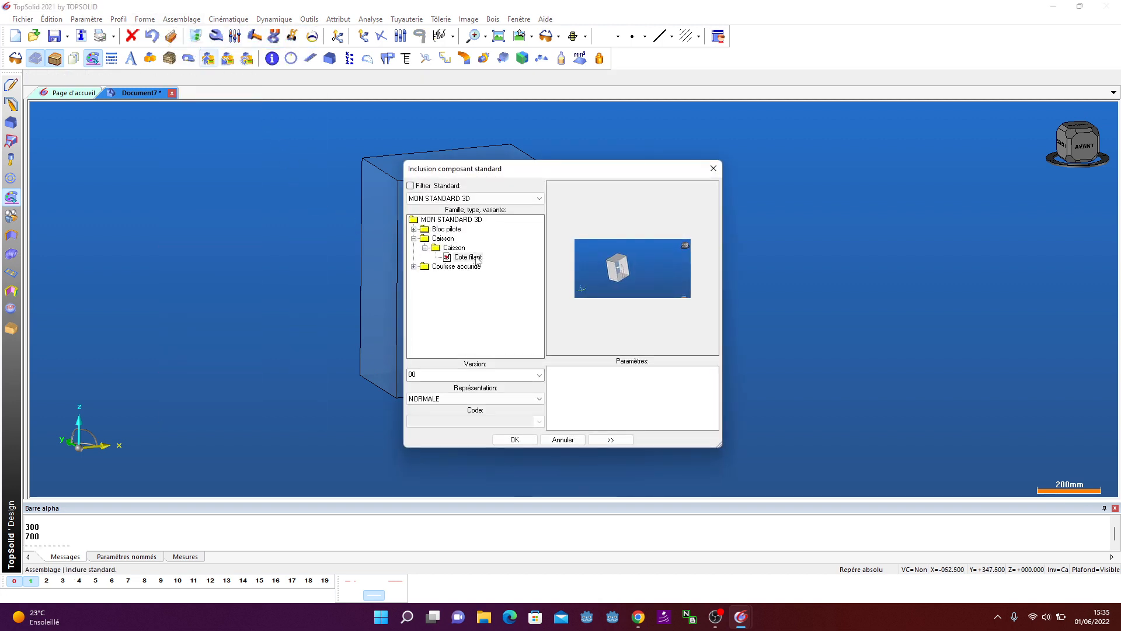
left_click(476, 258)
left_click(533, 443)
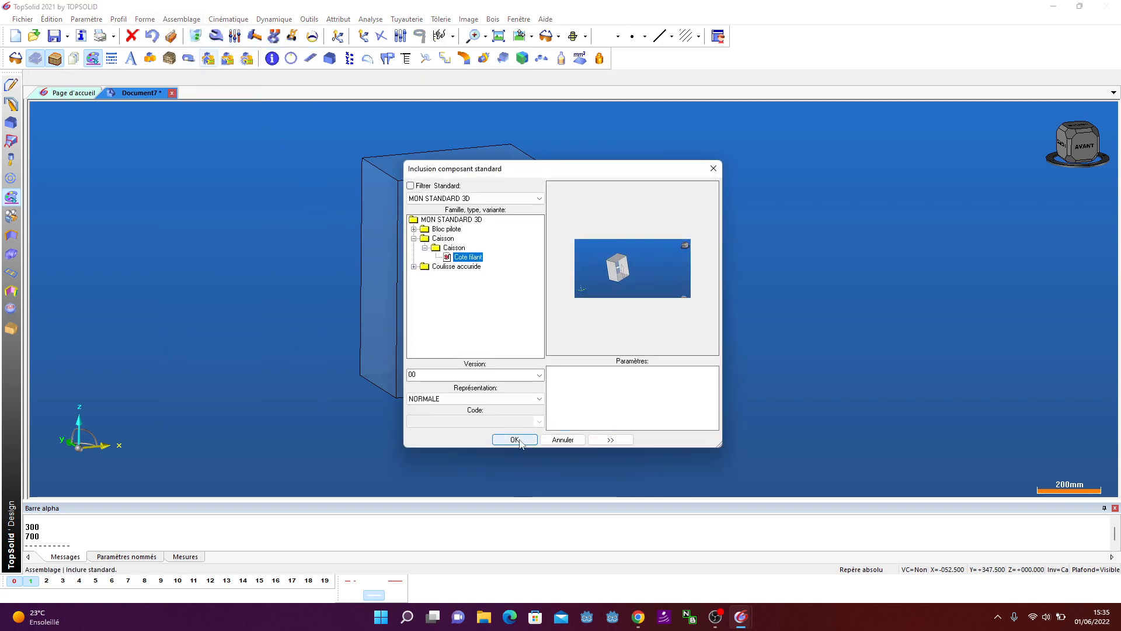
left_click(119, 79)
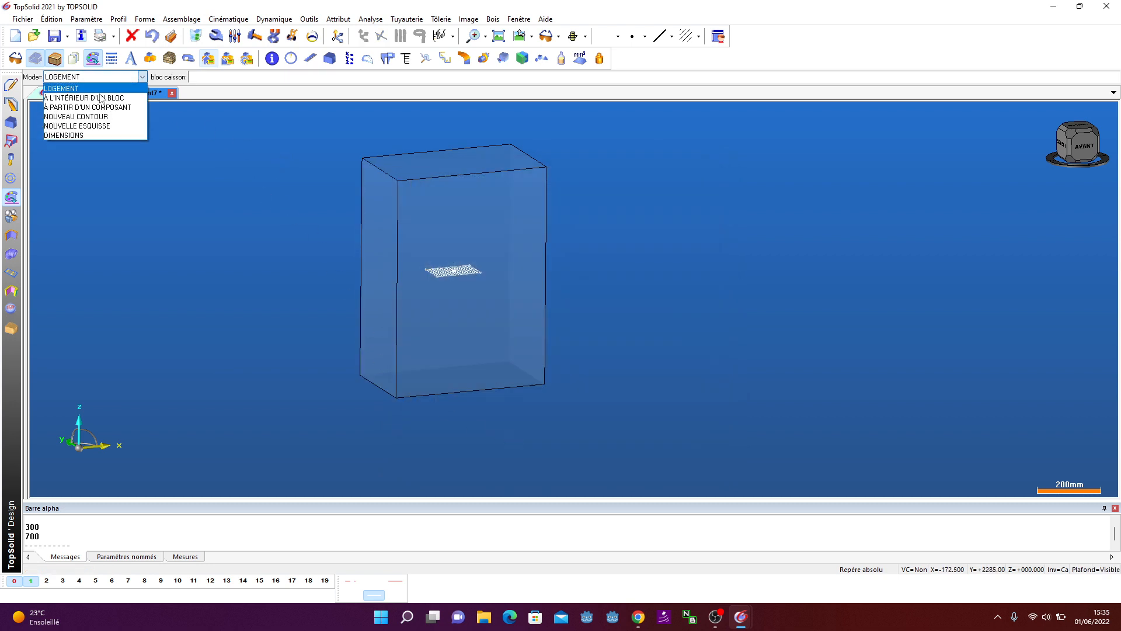
left_click(76, 96)
left_click(479, 223)
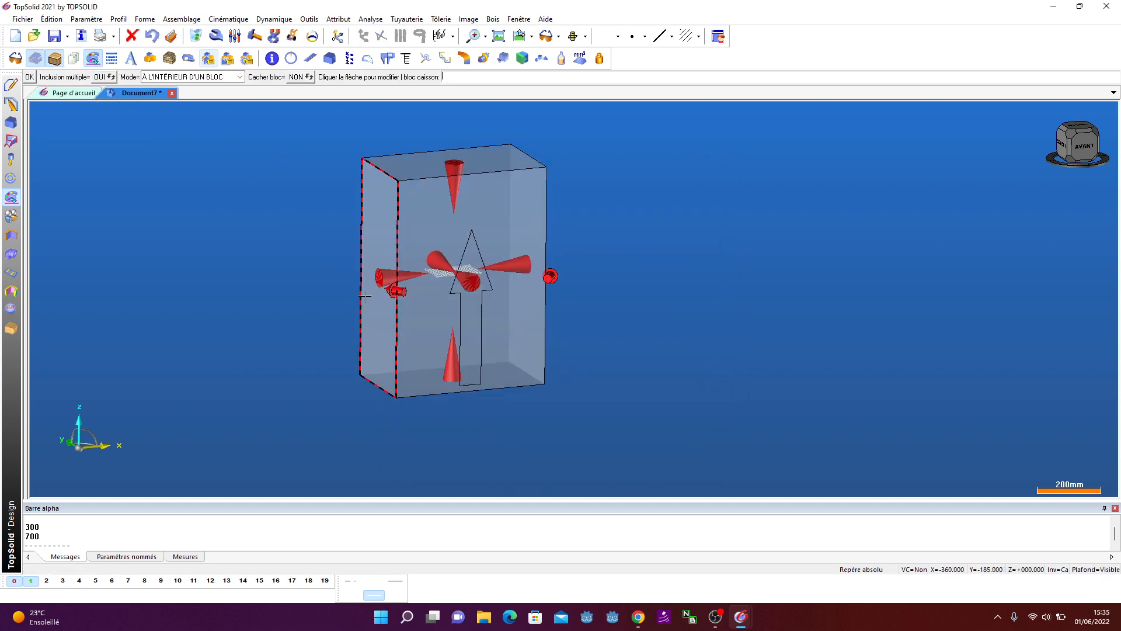
left_click(29, 77)
left_click(30, 78)
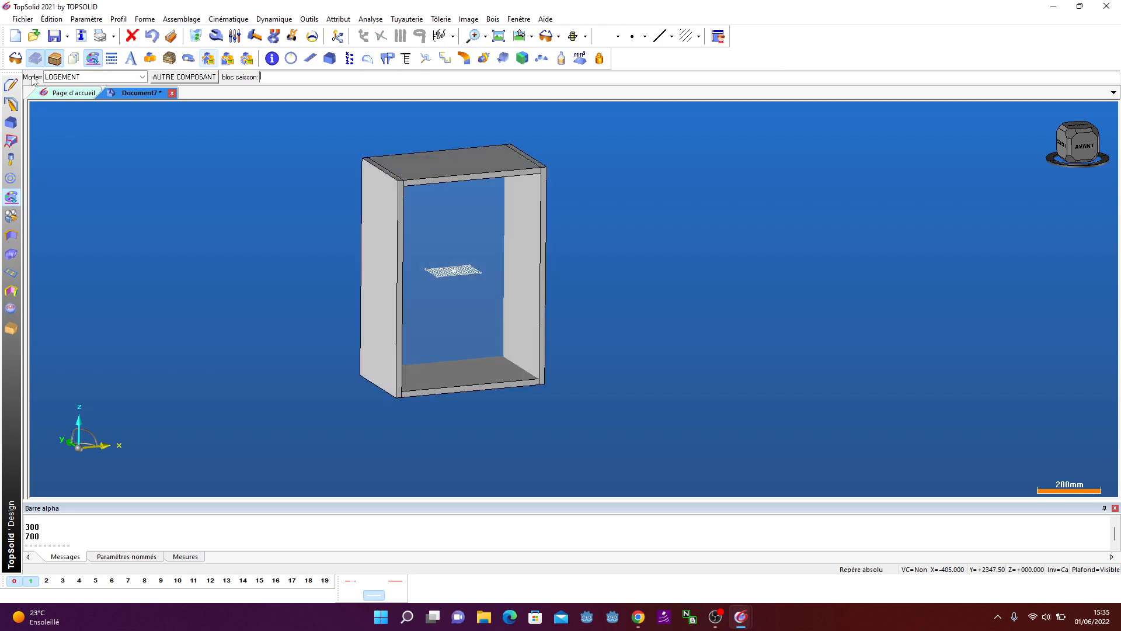
mouse_move(639, 367)
middle_mouse_down()
mouse_move(548, 360)
mouse_move(623, 356)
middle_mouse_up()
Close the current document without saving it and create a new Design document with no template
left_click(174, 94)
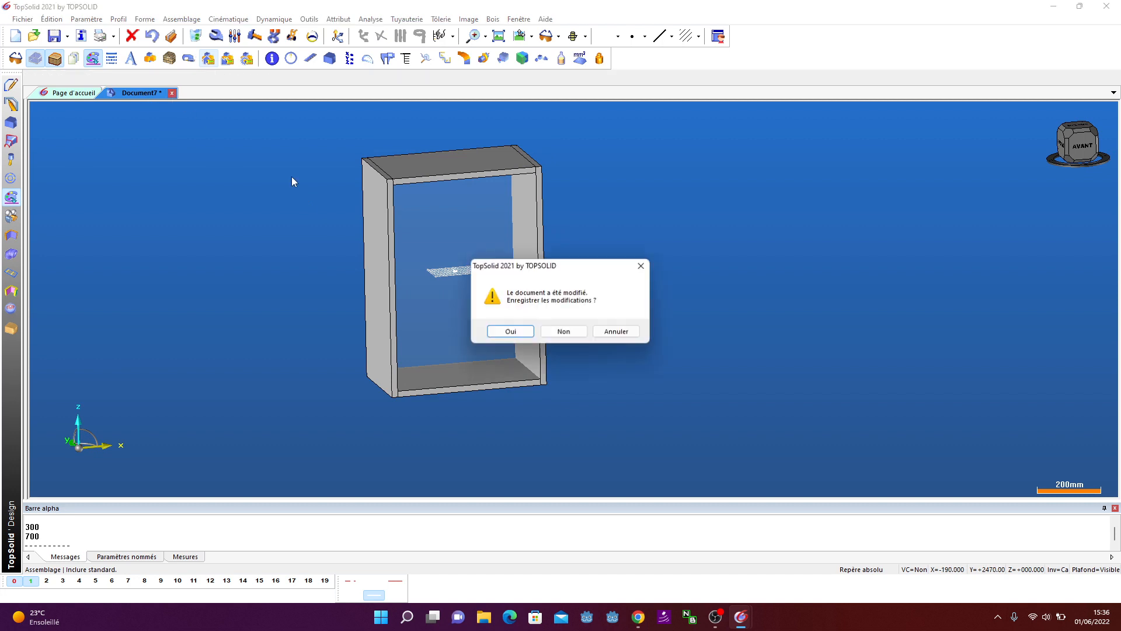
left_click(566, 328)
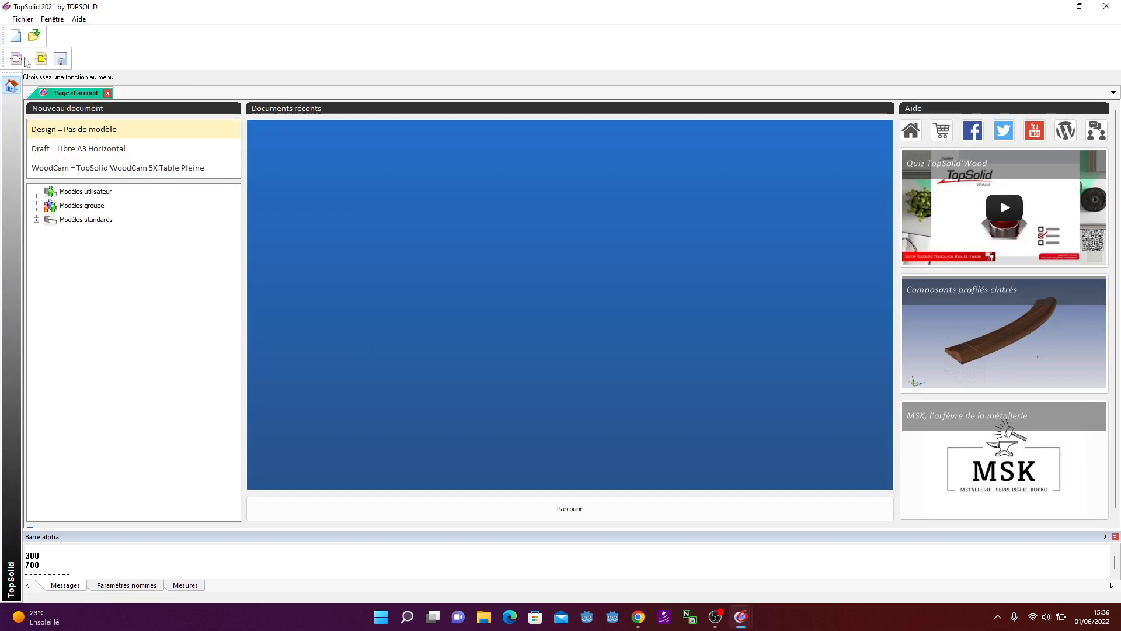
left_click(16, 36)
left_click(514, 398)
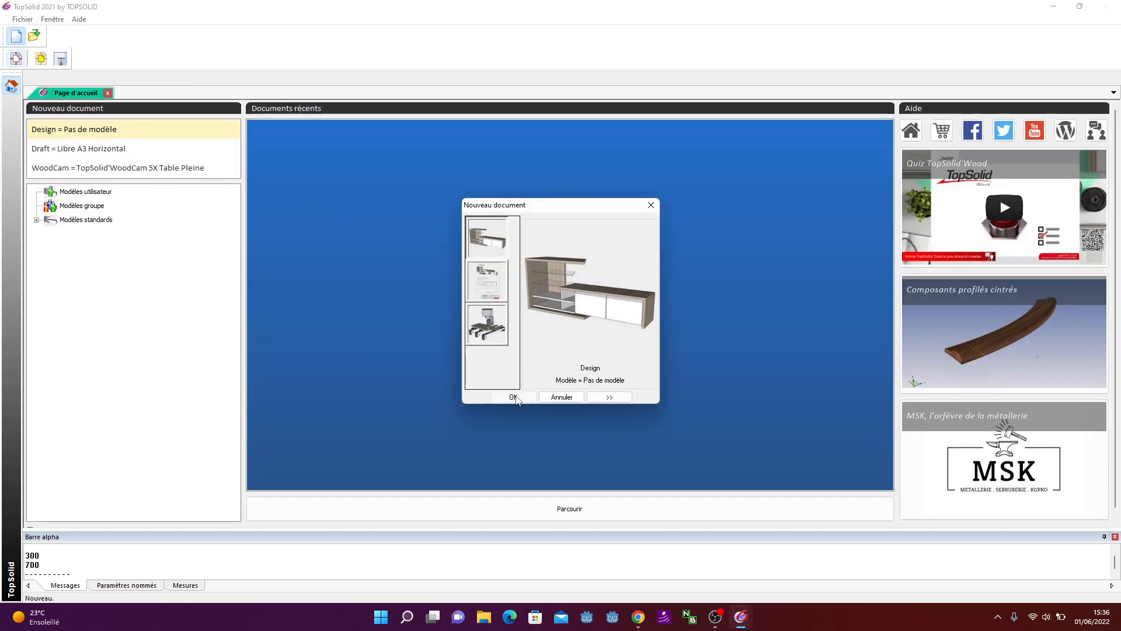
scroll(390, 315, "down", 2)
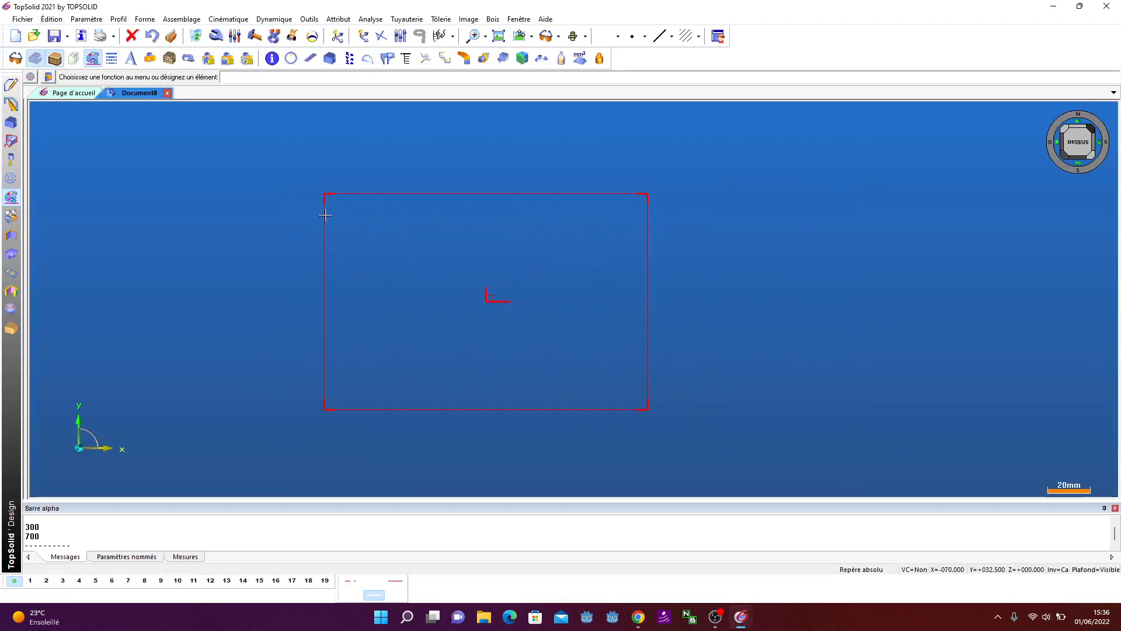
Define a block driver named bp, 700 × 500 × 900 mm, on the current frame with default housing mode À L'INTÉRIEUR D'UN BLOC
left_click(183, 21)
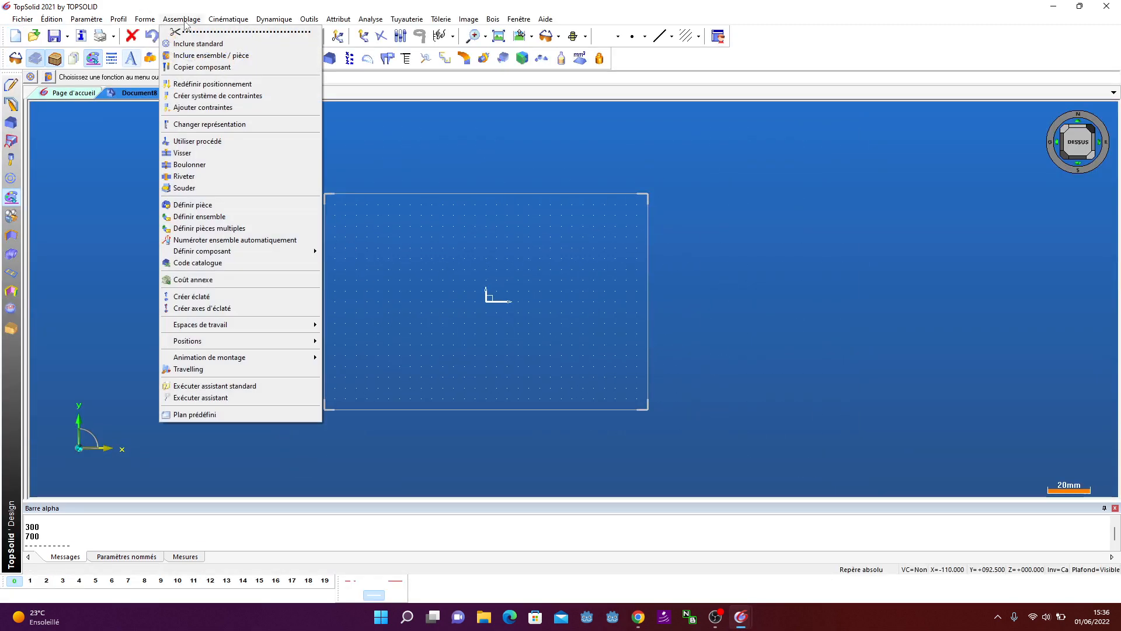
mouse_move(259, 252)
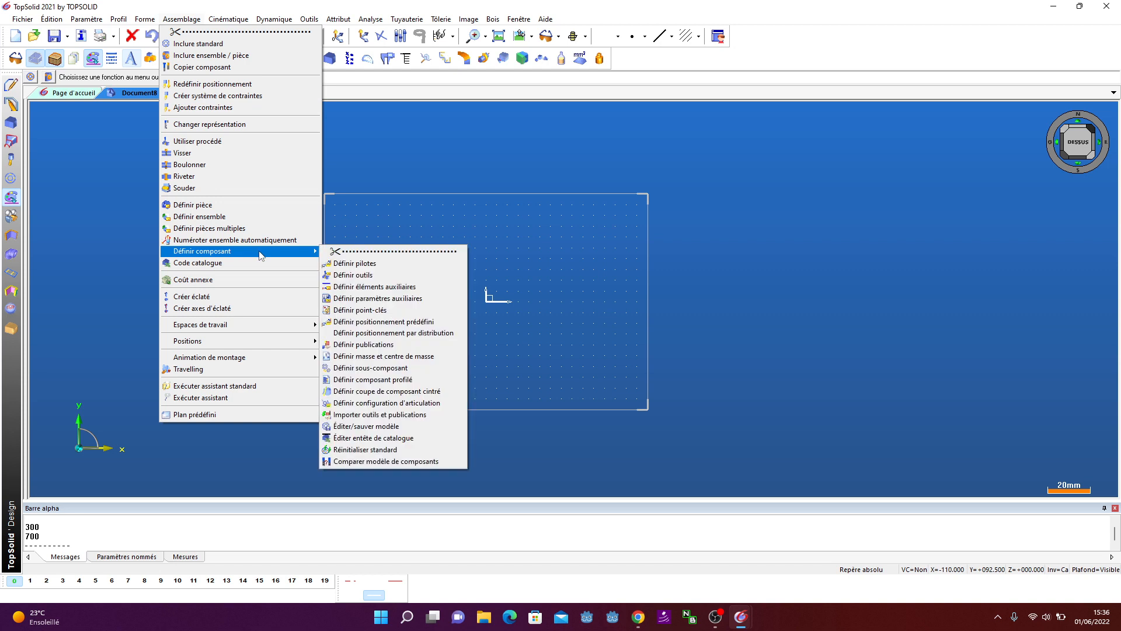
left_click(371, 267)
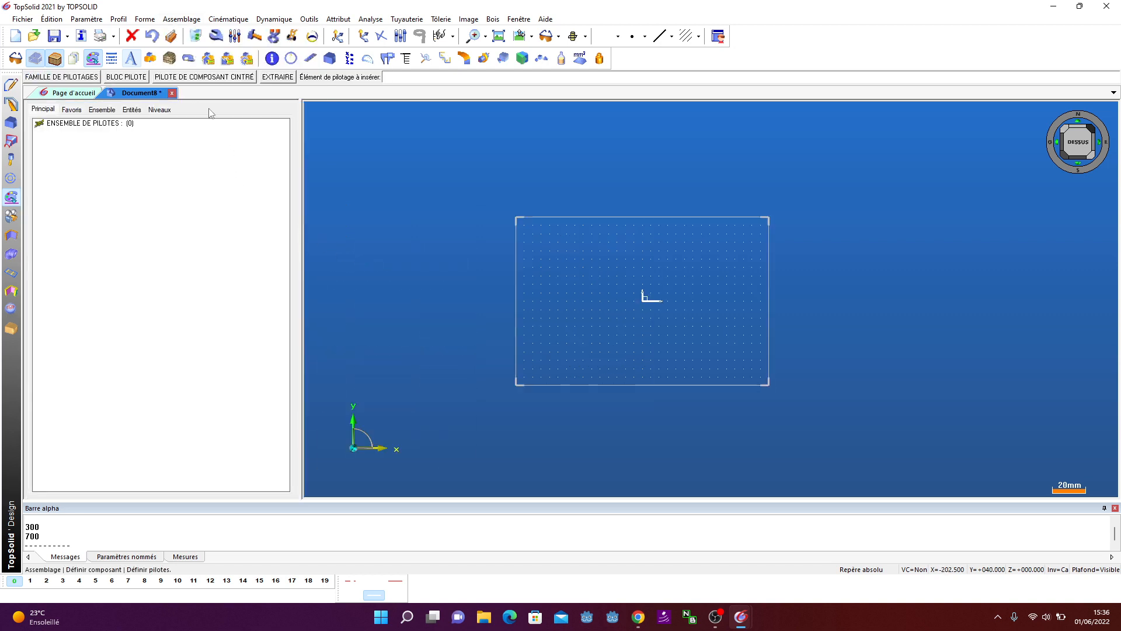
left_click(131, 78)
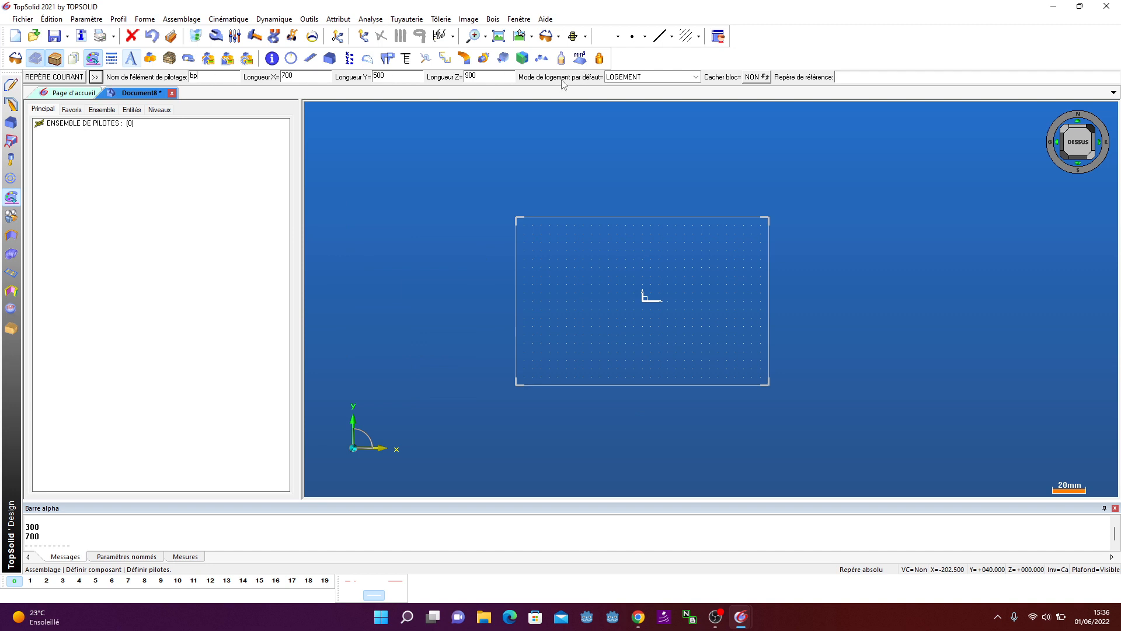
left_click(647, 79)
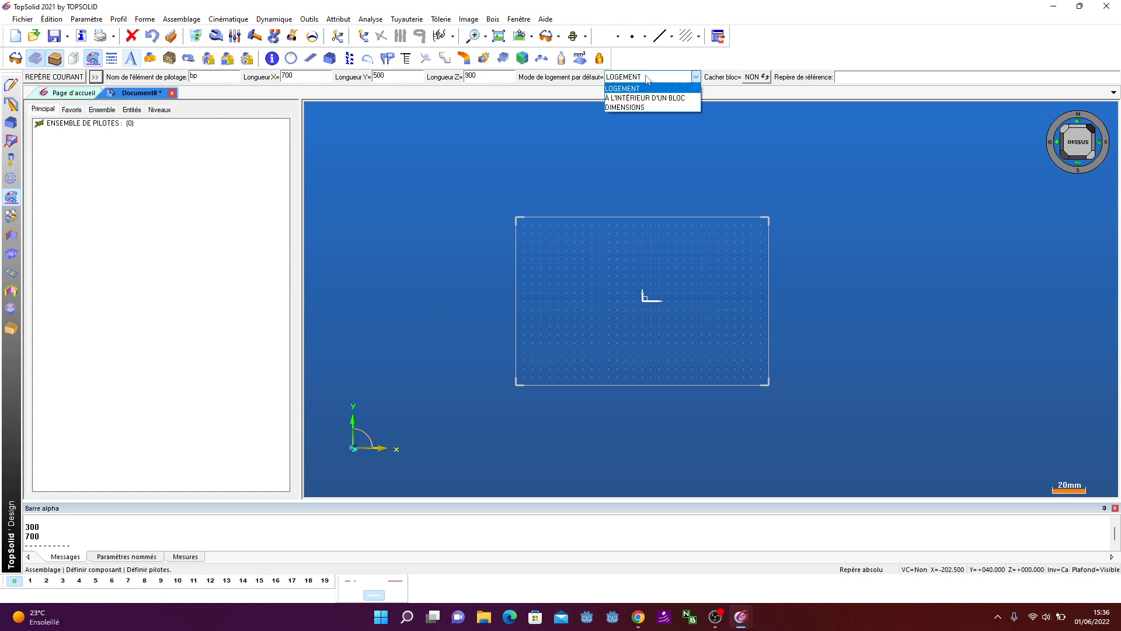
left_click(647, 79)
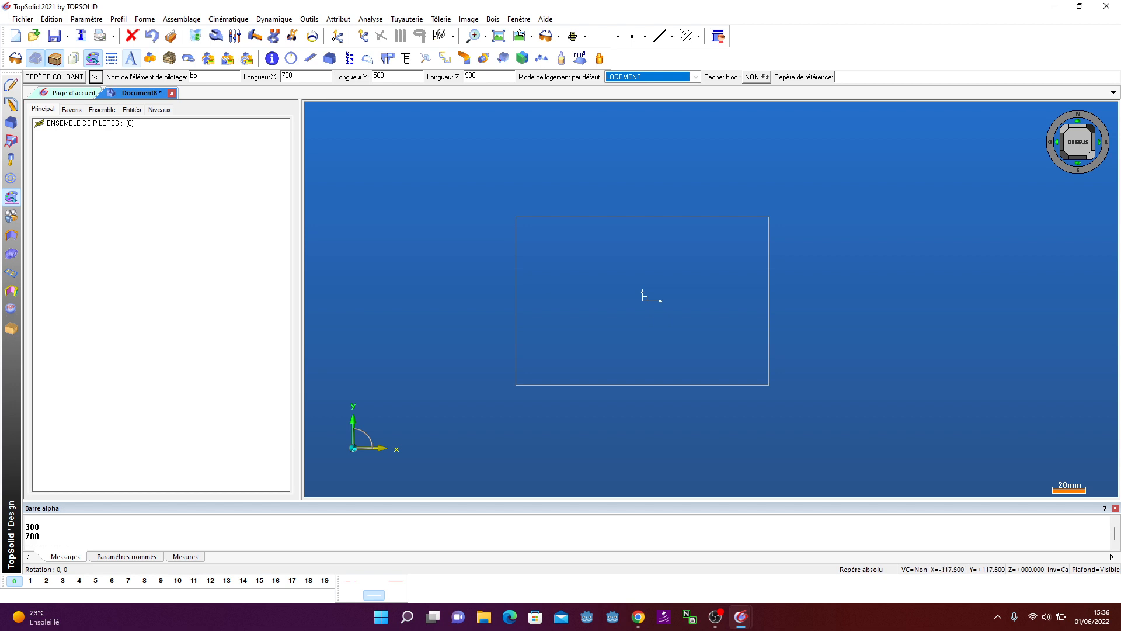
left_click(681, 76)
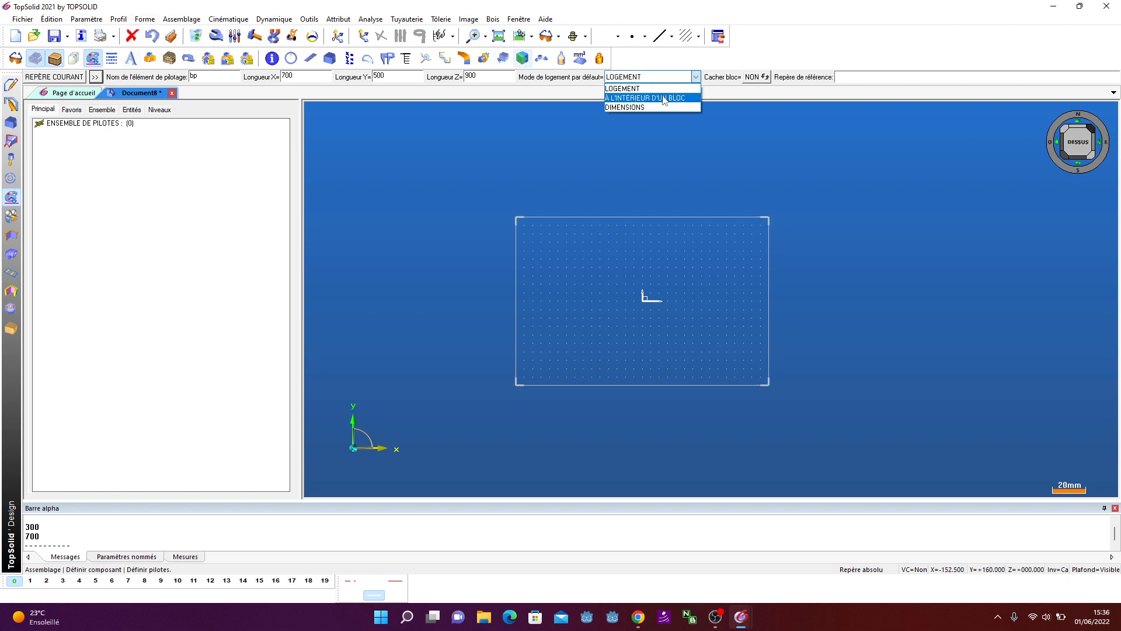
left_click(663, 98)
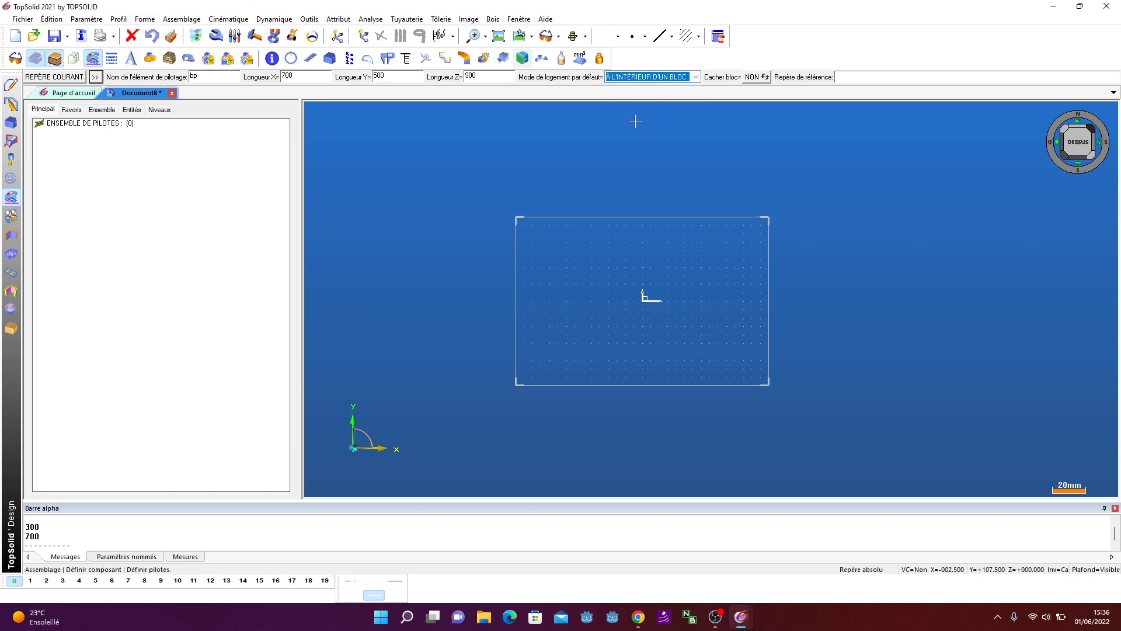
left_click(69, 78)
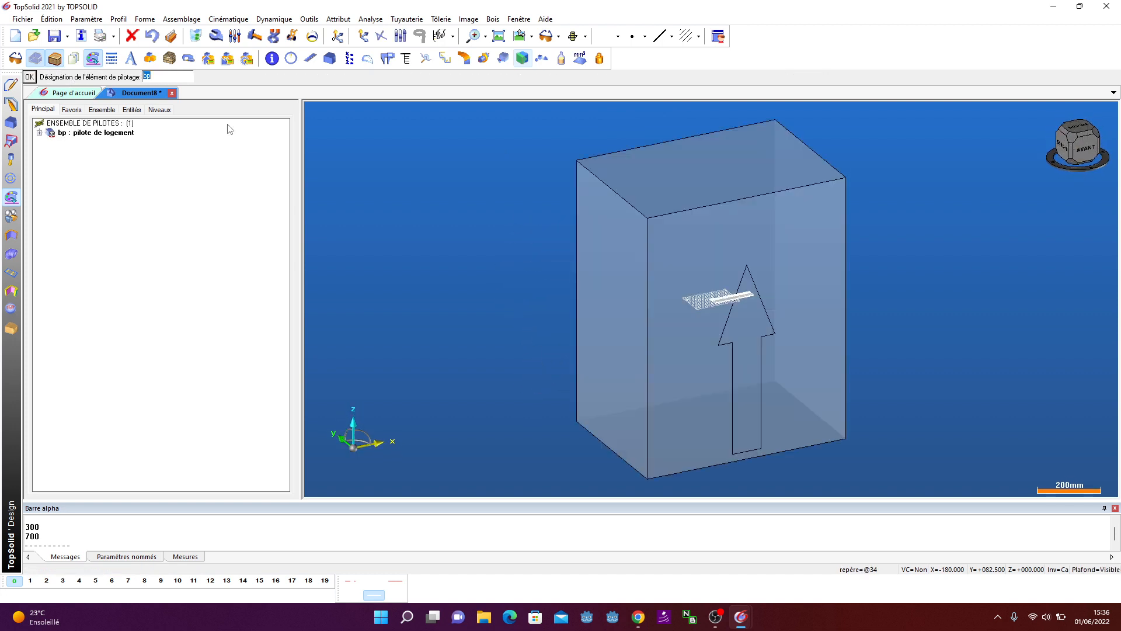
Give the block driver the designation bloc_caisson and finish defining drivers
scroll(498, 191, "down", 1)
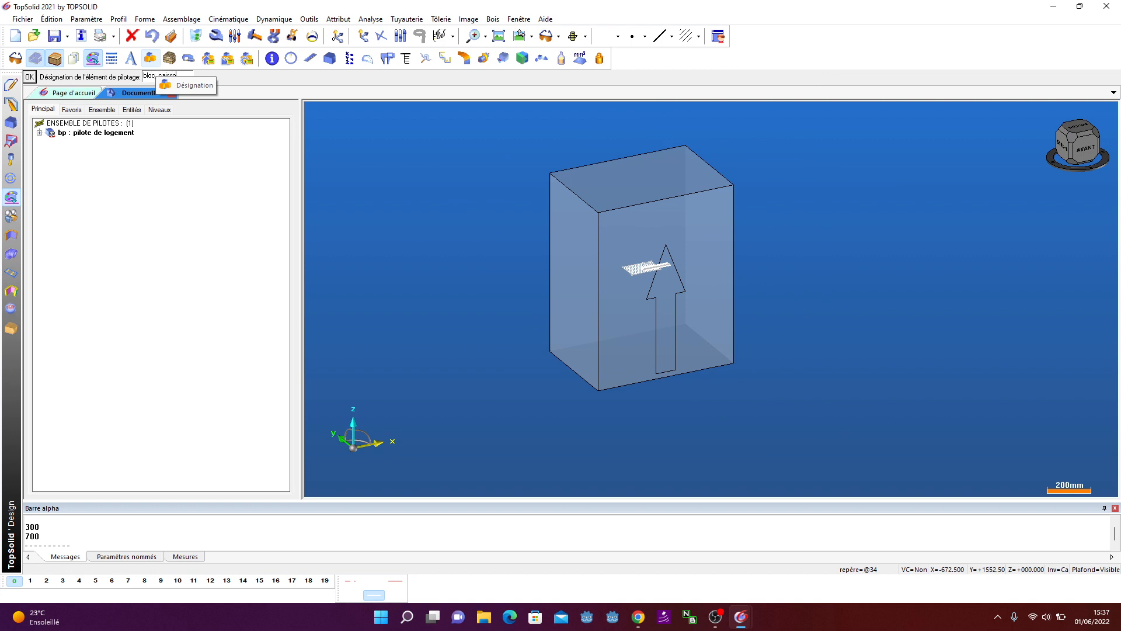
key("Return")
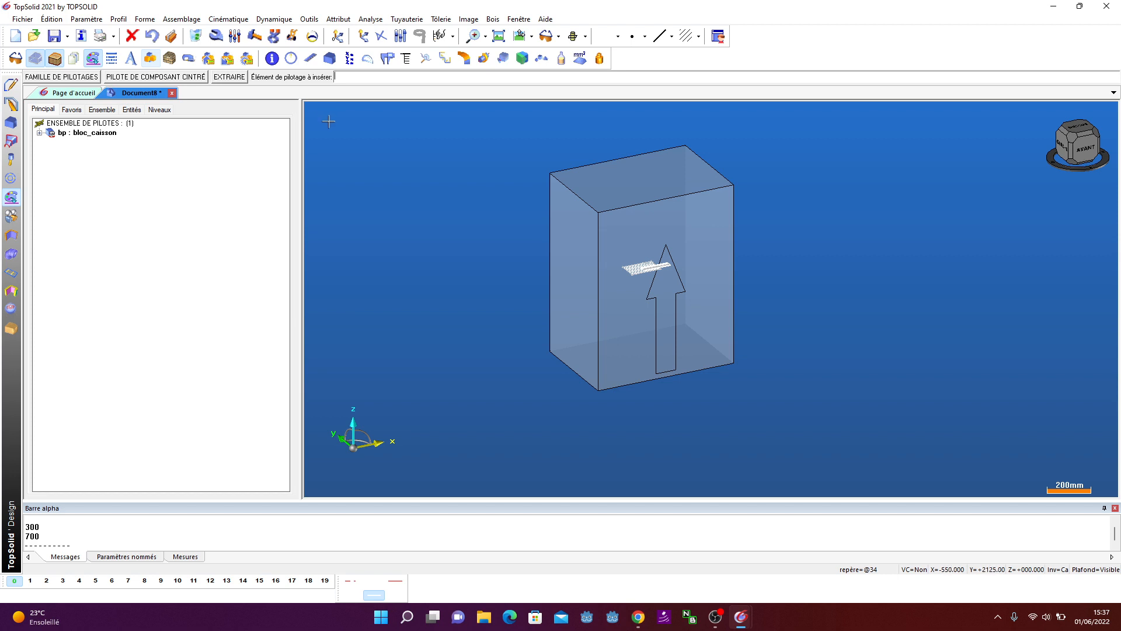
key("Escape")
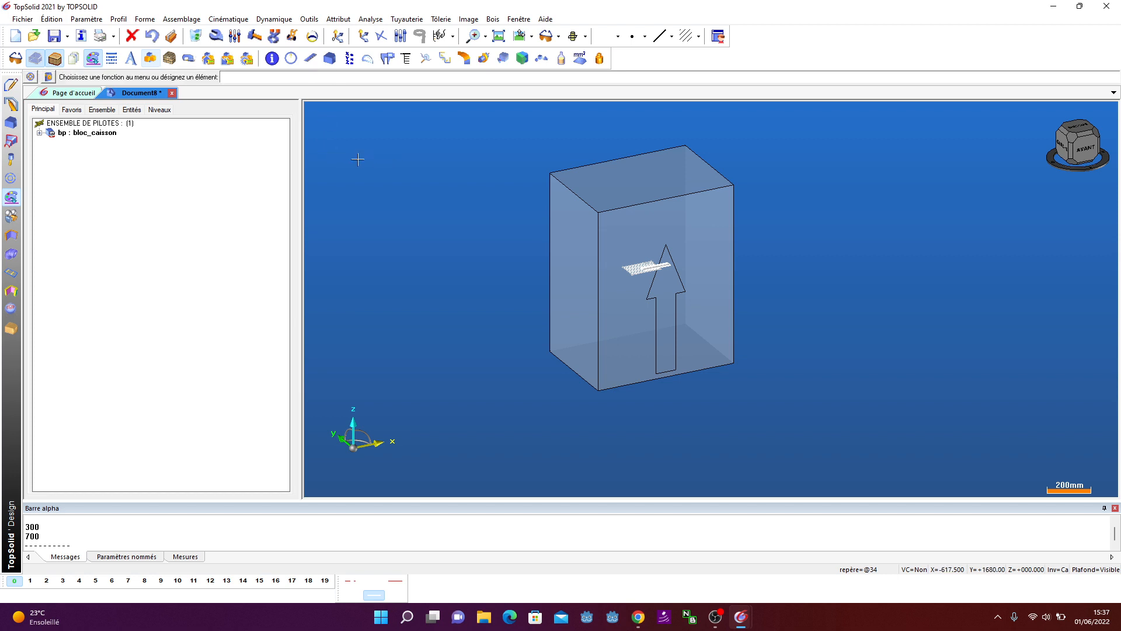
Collapse the entity tree, make level 1 current and name it caisson
scroll(356, 159, "down", 1)
scroll(499, 169, "up", 1)
scroll(428, 190, "down", 2)
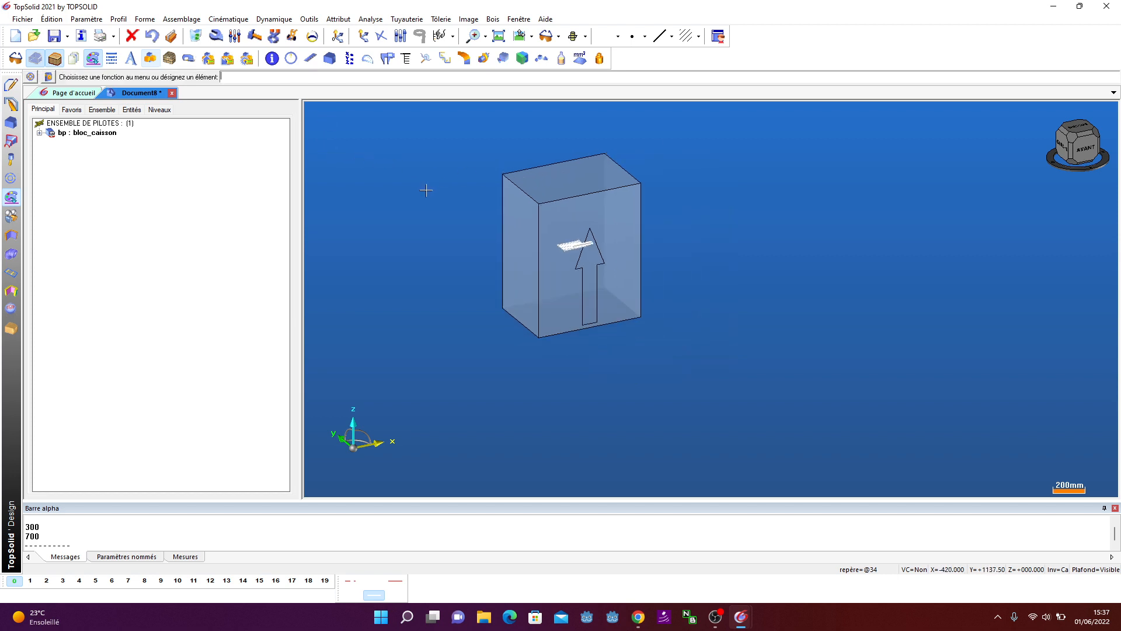
scroll(440, 215, "down", 1)
scroll(443, 219, "up", 2)
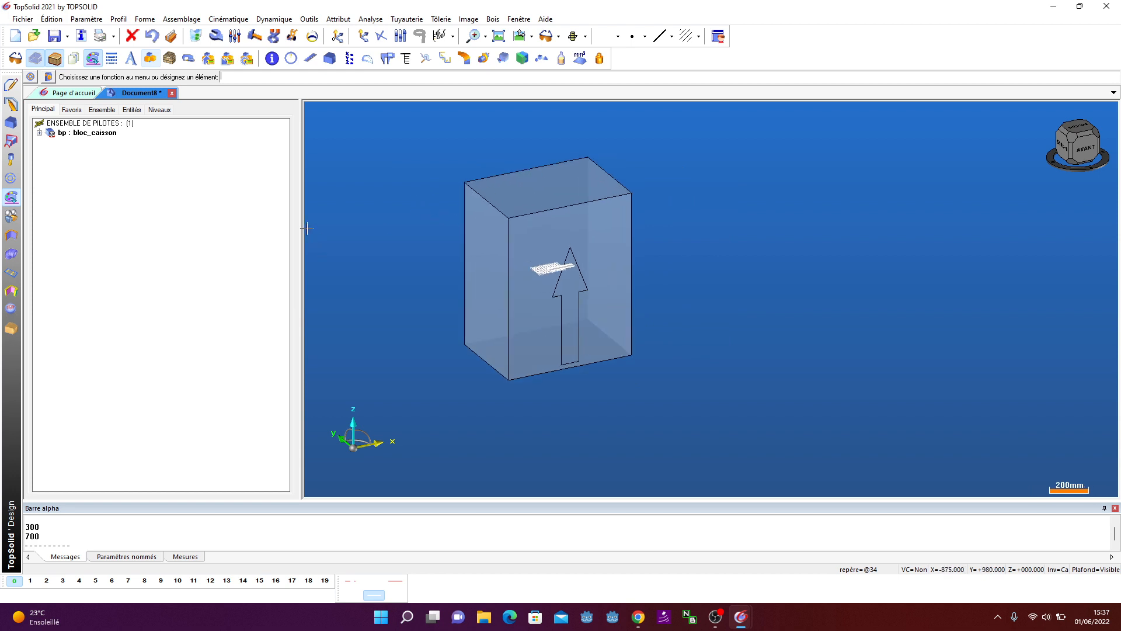
left_click_drag(303, 228, 205, 234)
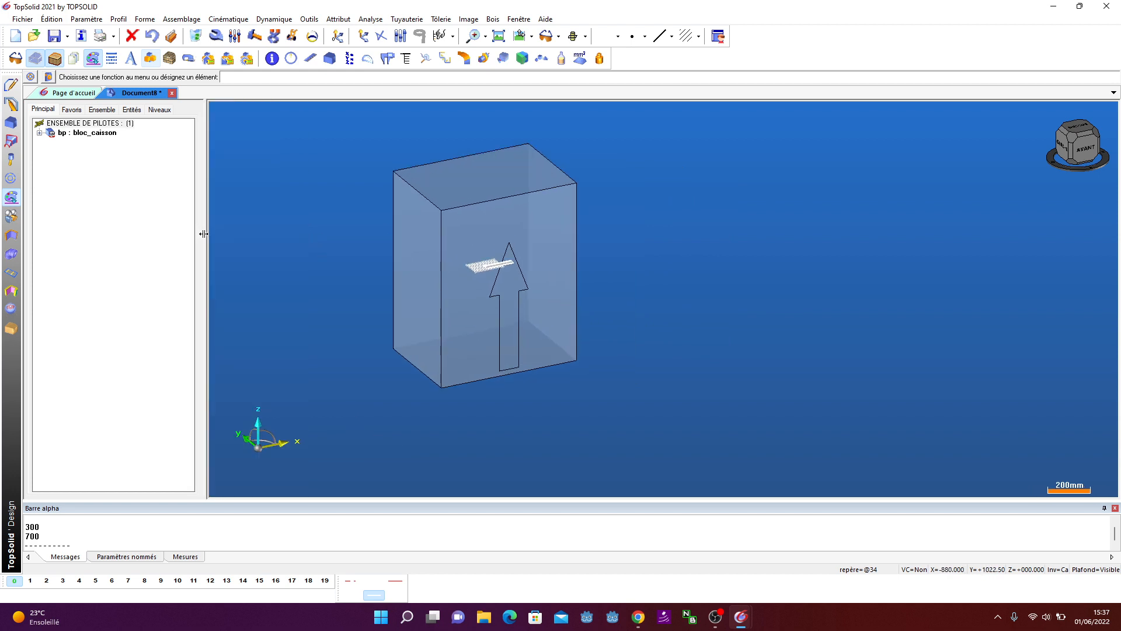
double_click(201, 328)
left_click(31, 583)
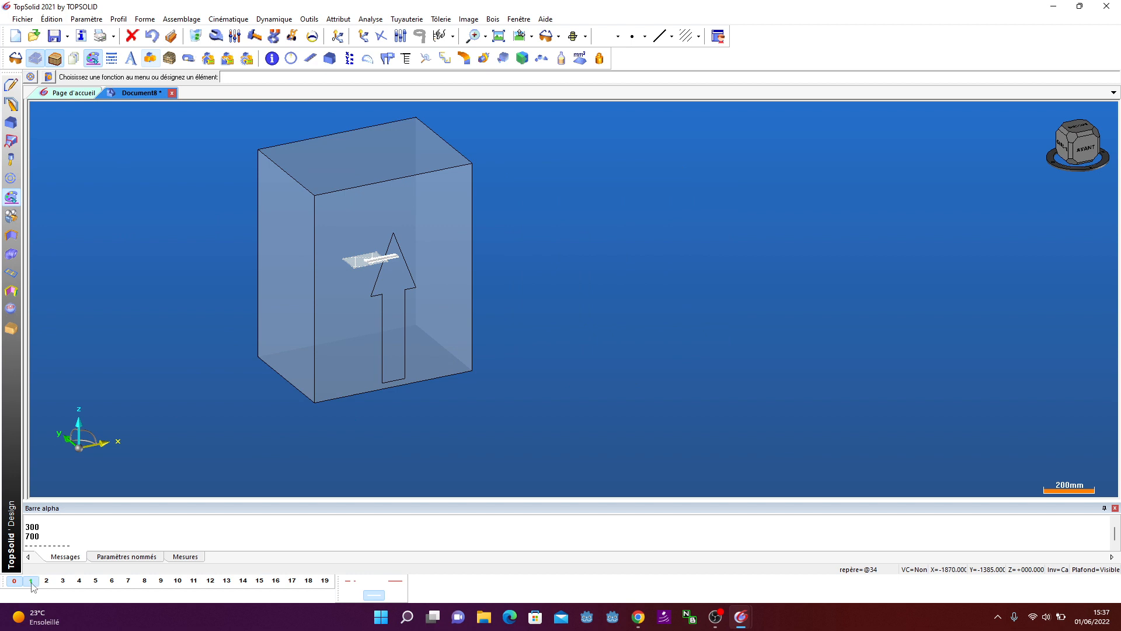
right_click(32, 584)
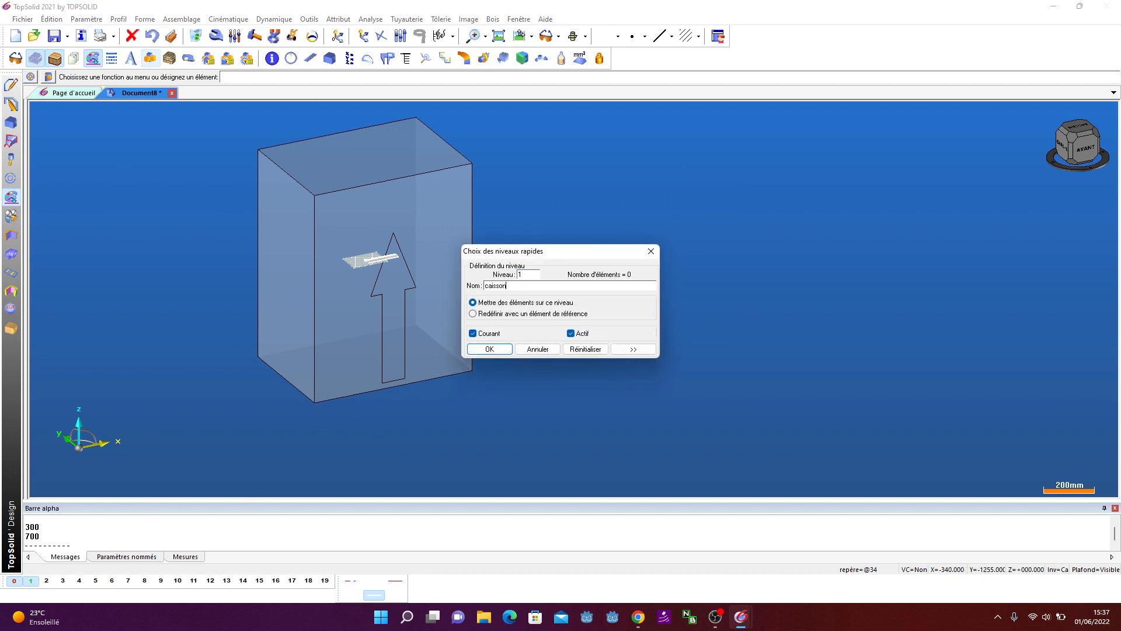
left_click(499, 352)
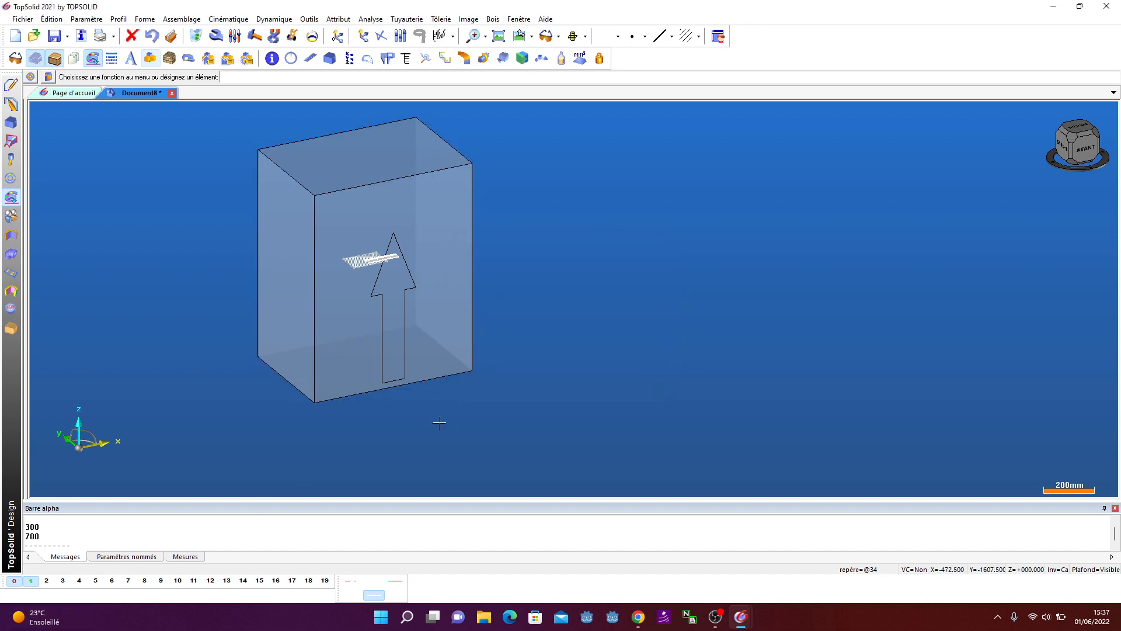
Create a length parameter of 19 mm named epp, with a designation describing it as a thickness
scroll(435, 412, "down", 2)
scroll(429, 411, "up", 1)
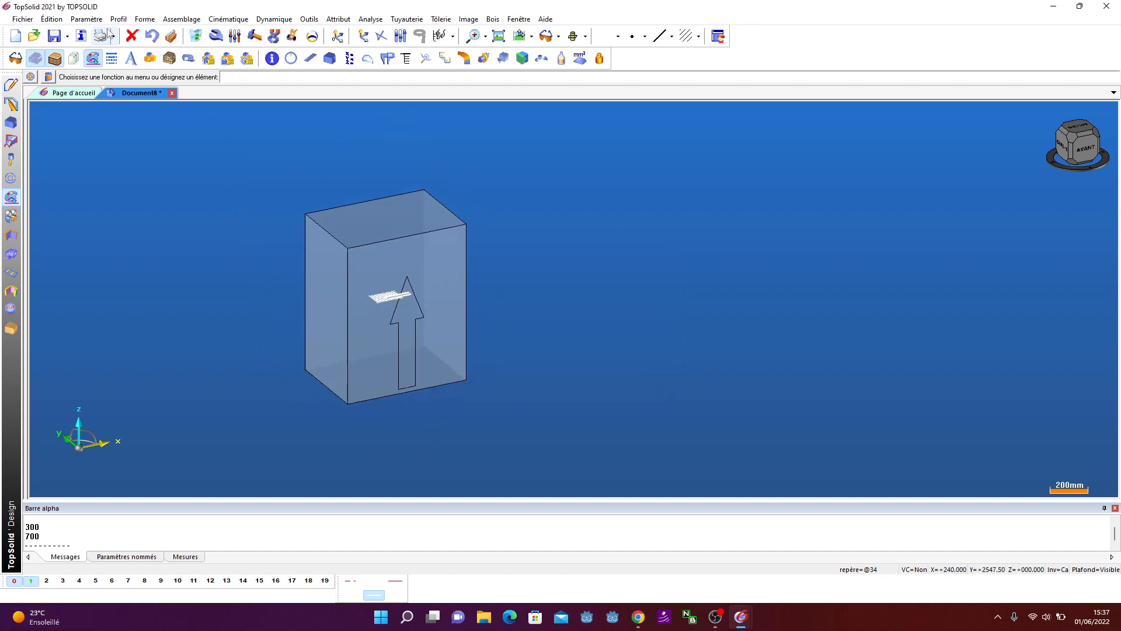
left_click(87, 19)
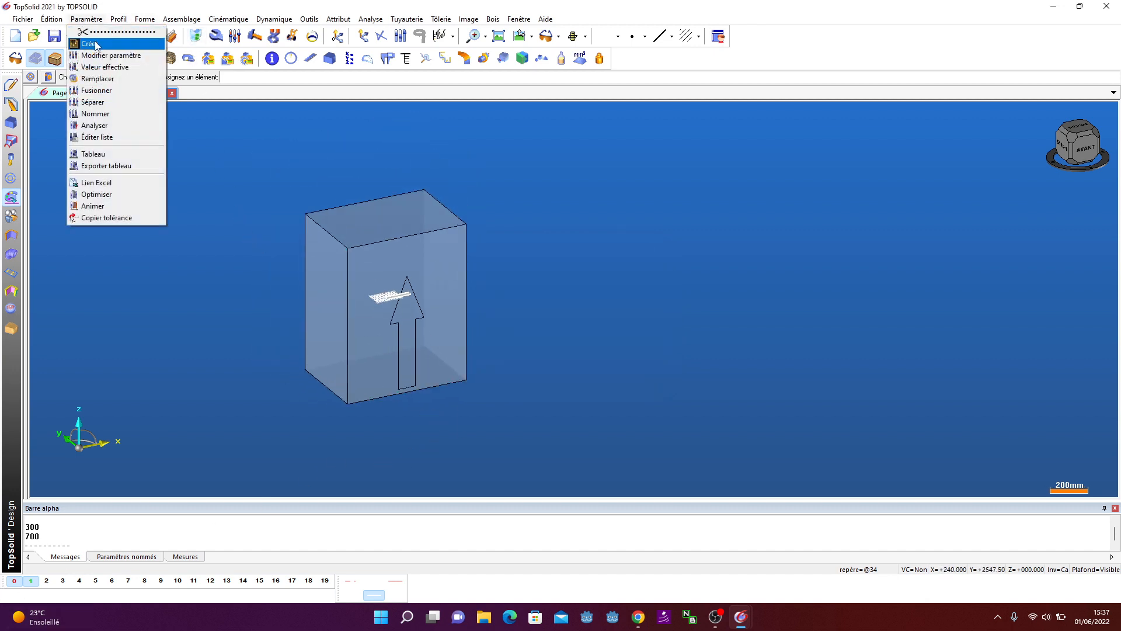
left_click(96, 40)
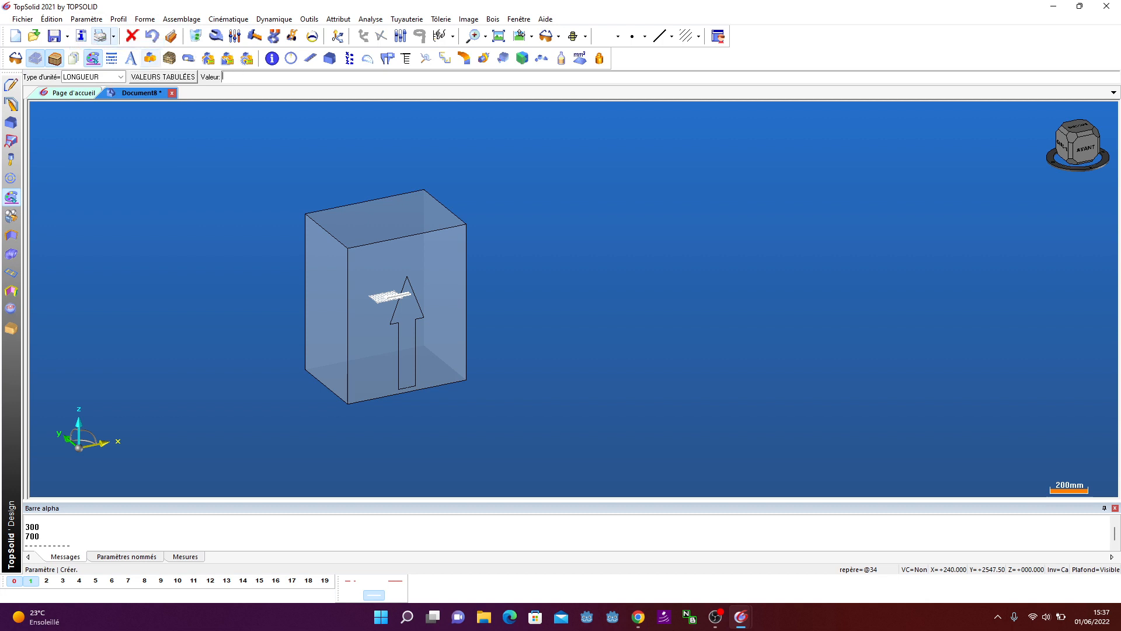
type("19")
key("Return")
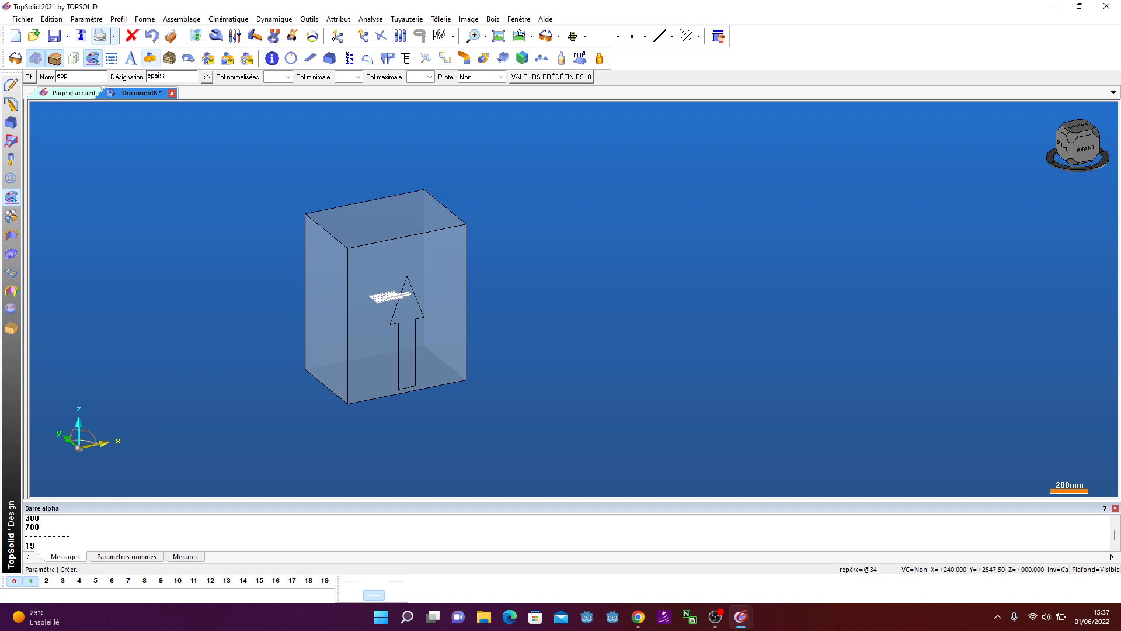
type("eau")
left_click(29, 77)
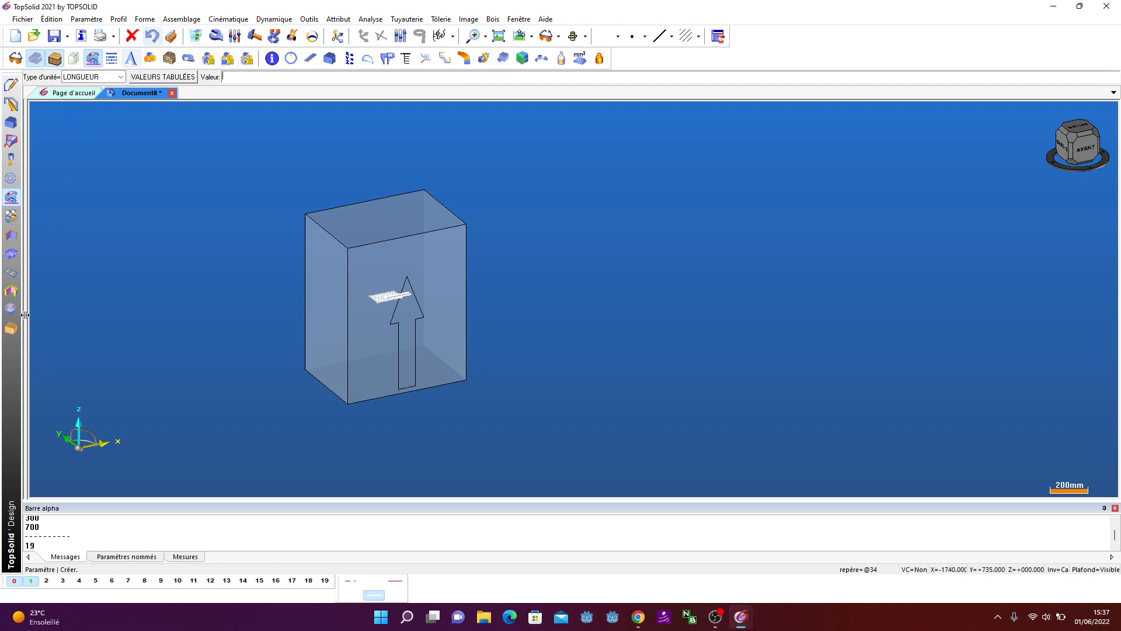
Create the cabinet's left side panel as an automatic constrained block of thickness epp, lying inside the driver block
left_click(12, 329)
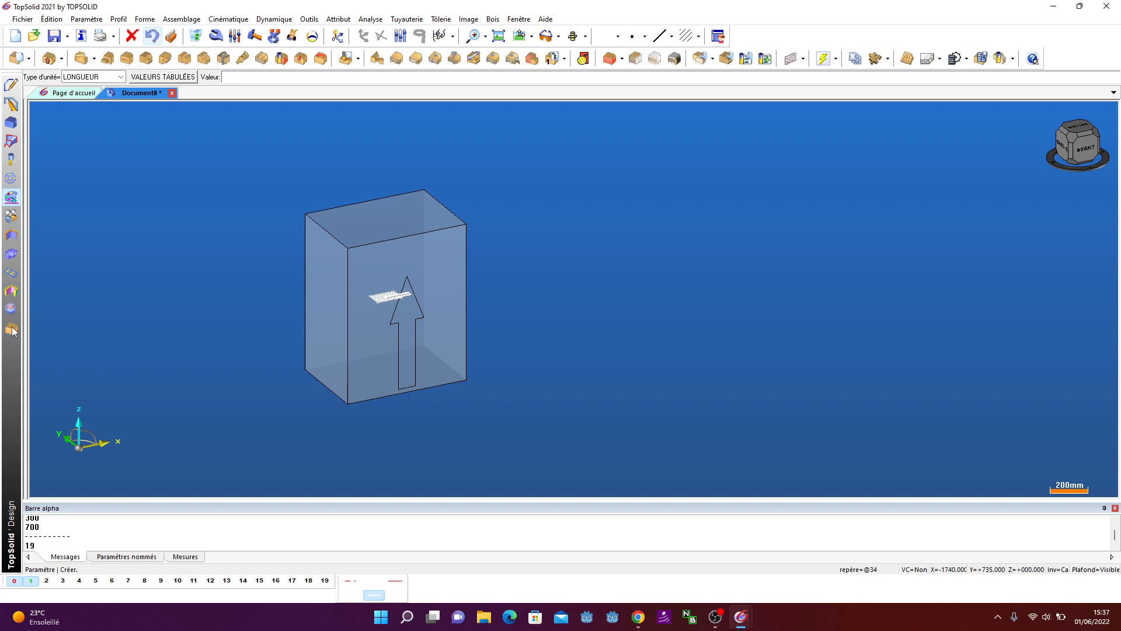
left_click(609, 60)
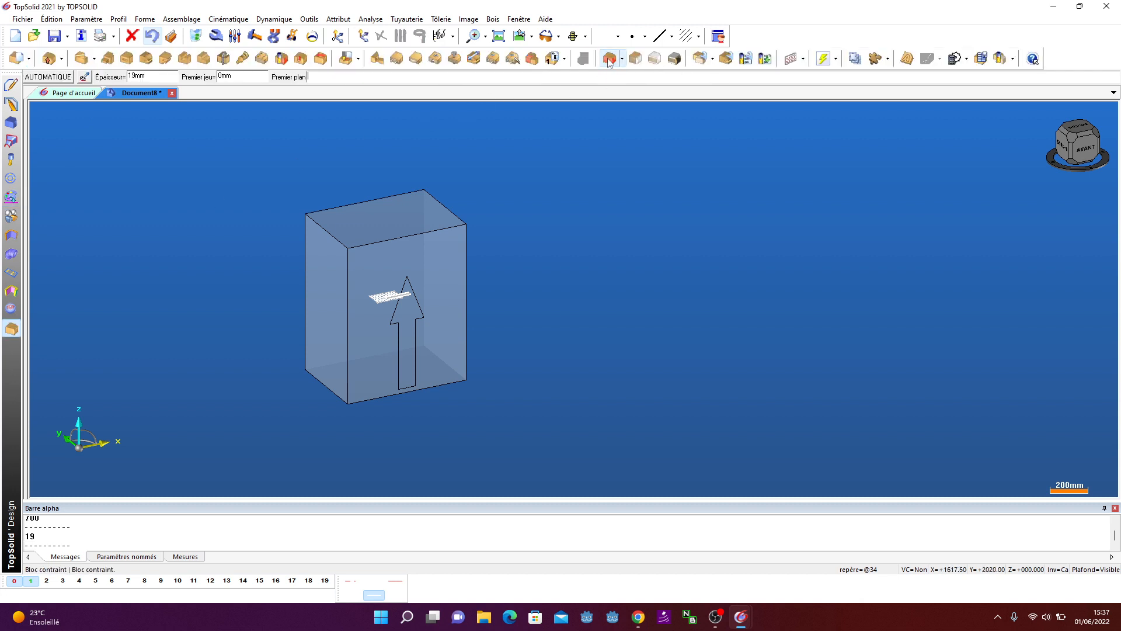
left_click(56, 79)
left_click(232, 78)
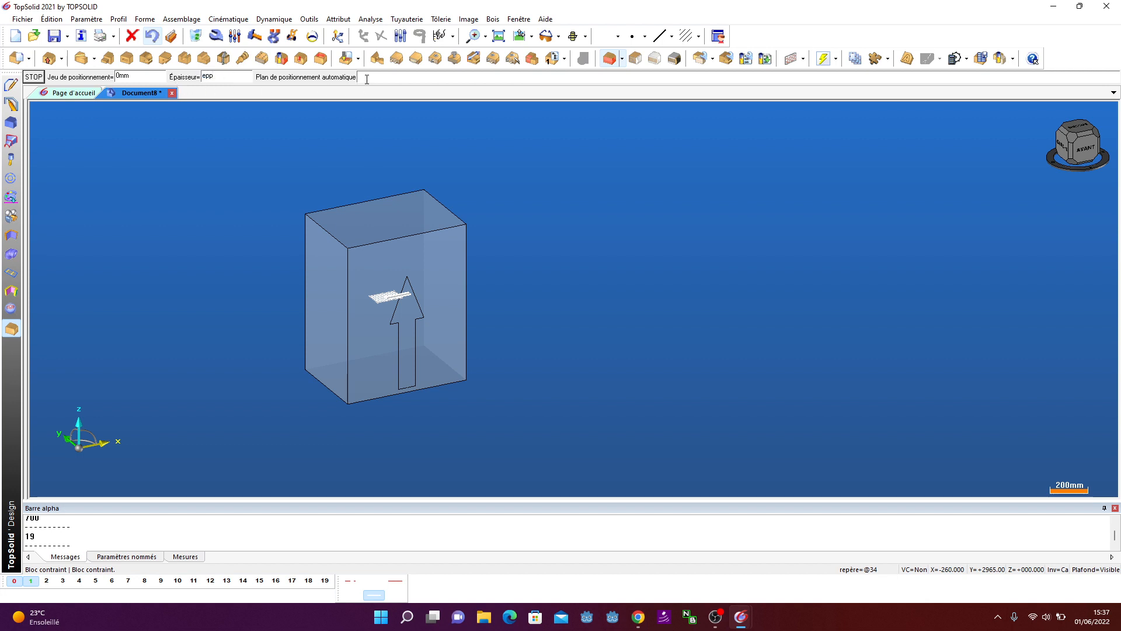
scroll(320, 316, "up", 1)
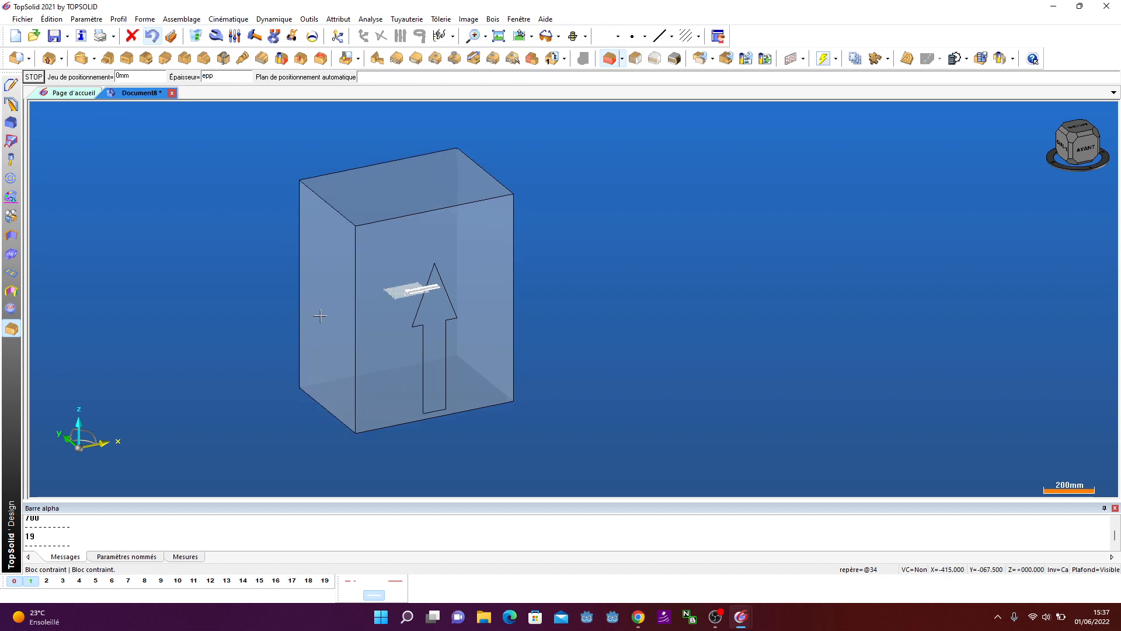
left_click(318, 266)
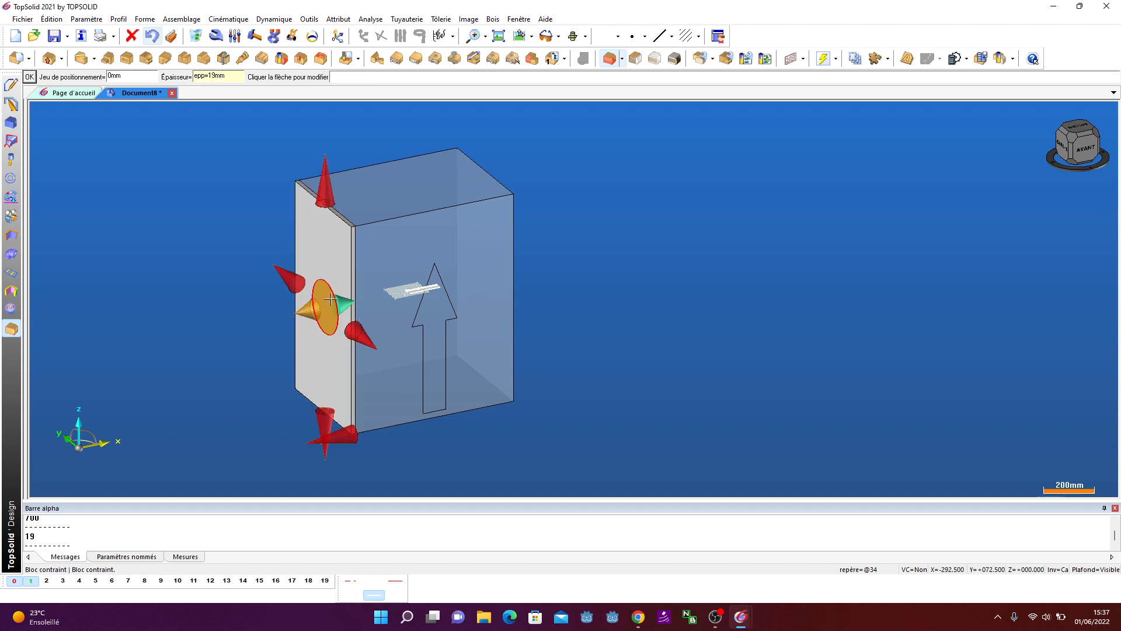
left_click(309, 307)
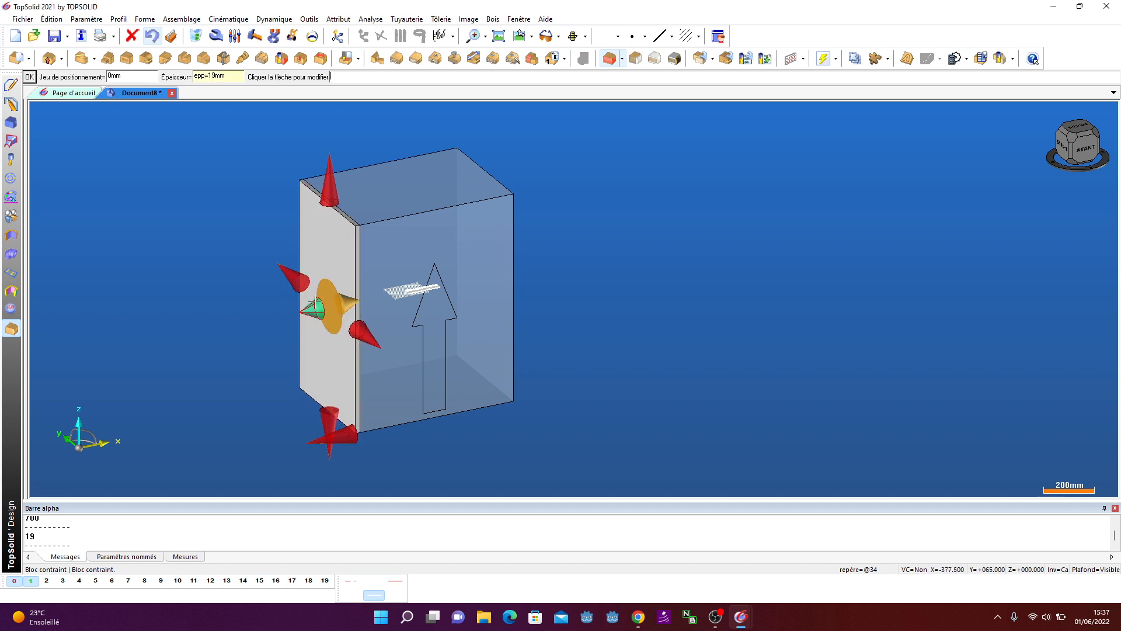
left_click(601, 240)
Add the right side panel on the driver block's right face, with its thickness directed inward
middle_click_drag(667, 276, 557, 248)
left_click(557, 248)
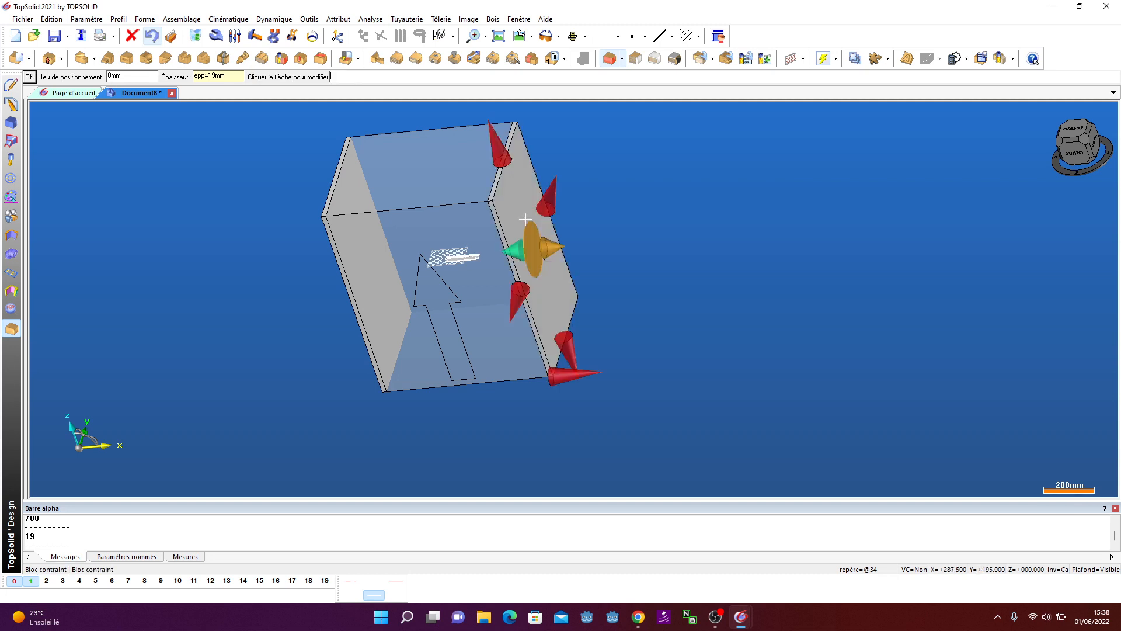
left_click(554, 247)
left_click(627, 214)
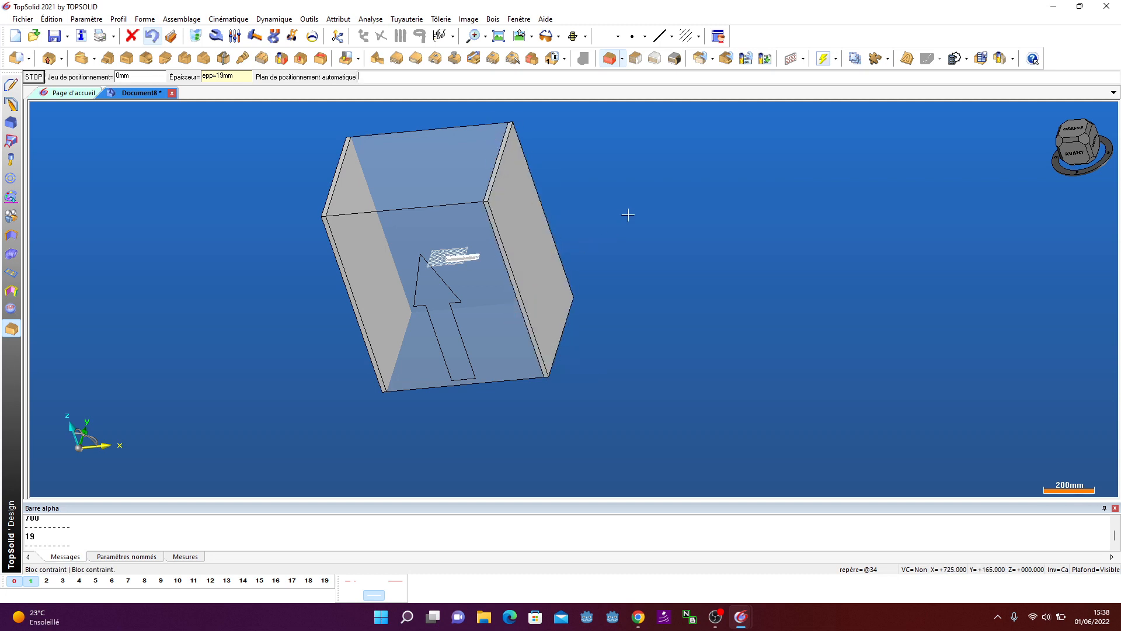
Add the top panel with its thickness directed inward and limit its ends to the inner faces of both side panels
left_click(416, 166)
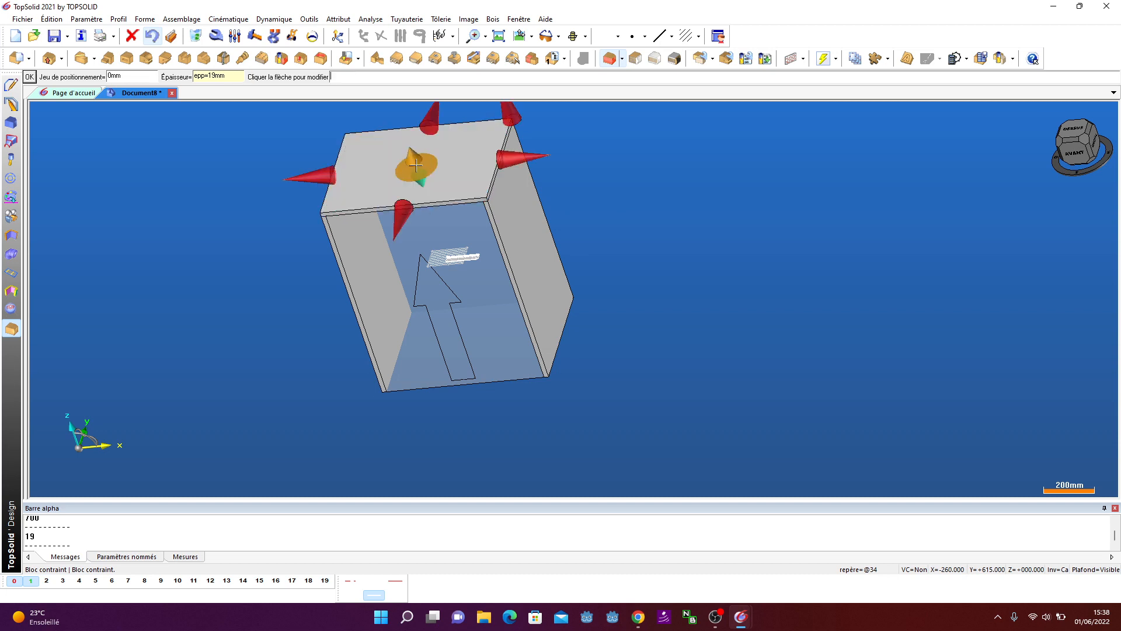
left_click(412, 156)
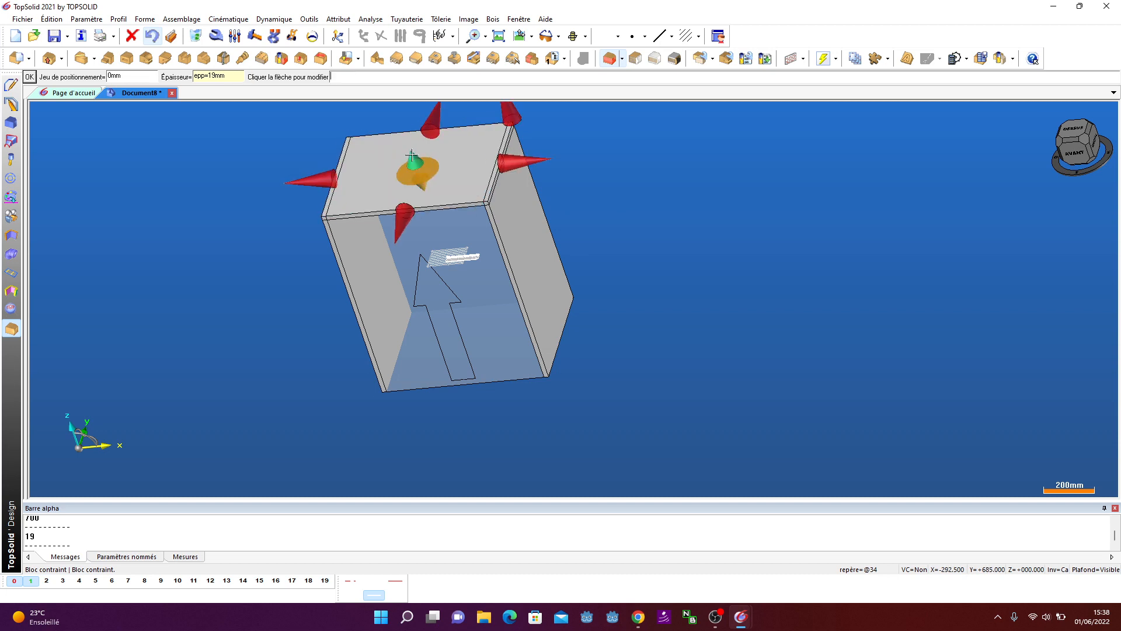
left_click(311, 179)
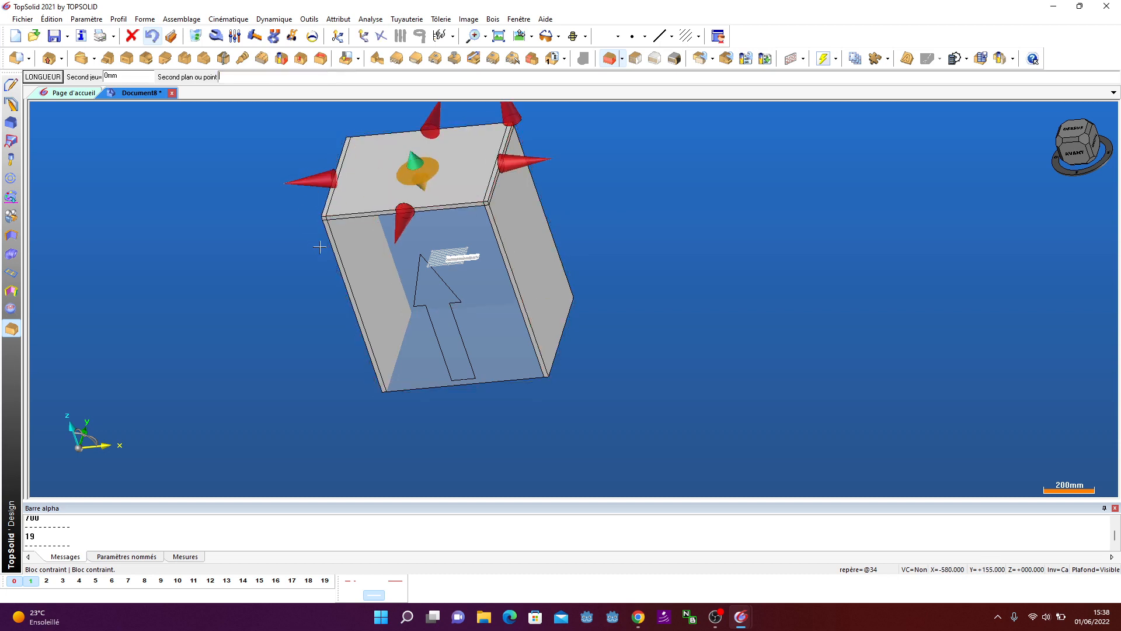
left_click(344, 240)
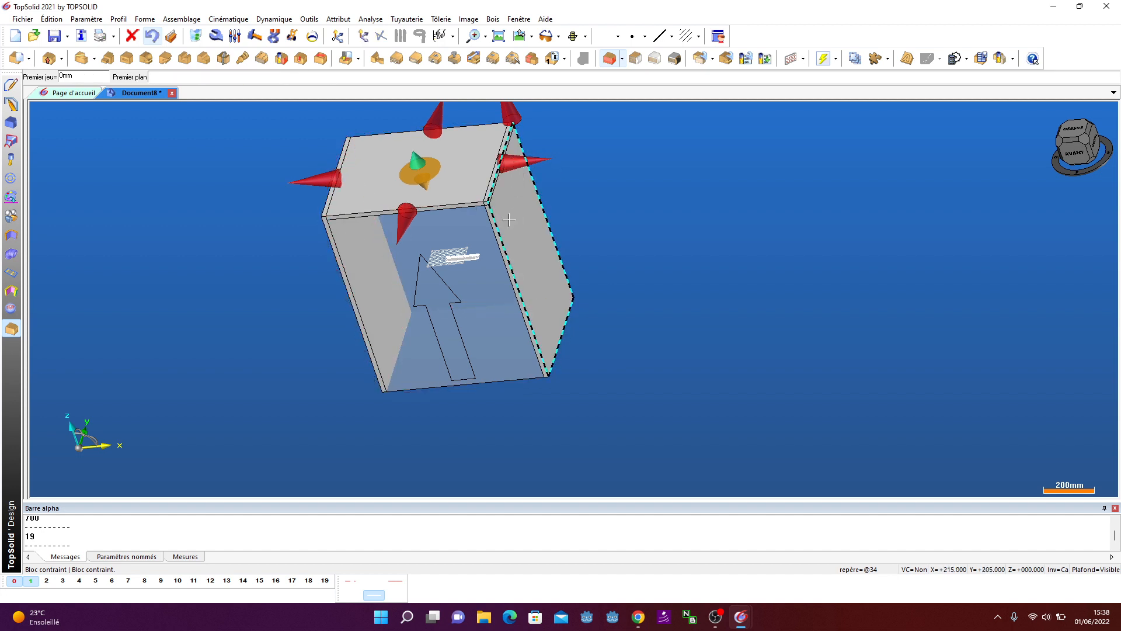
left_click(508, 220)
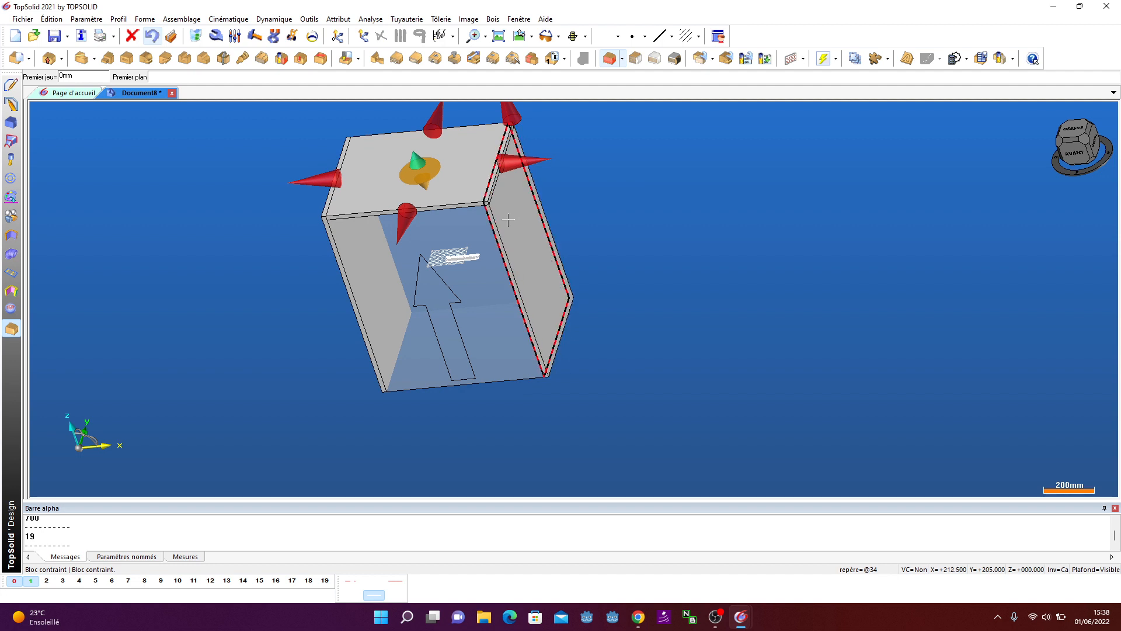
left_click(508, 219)
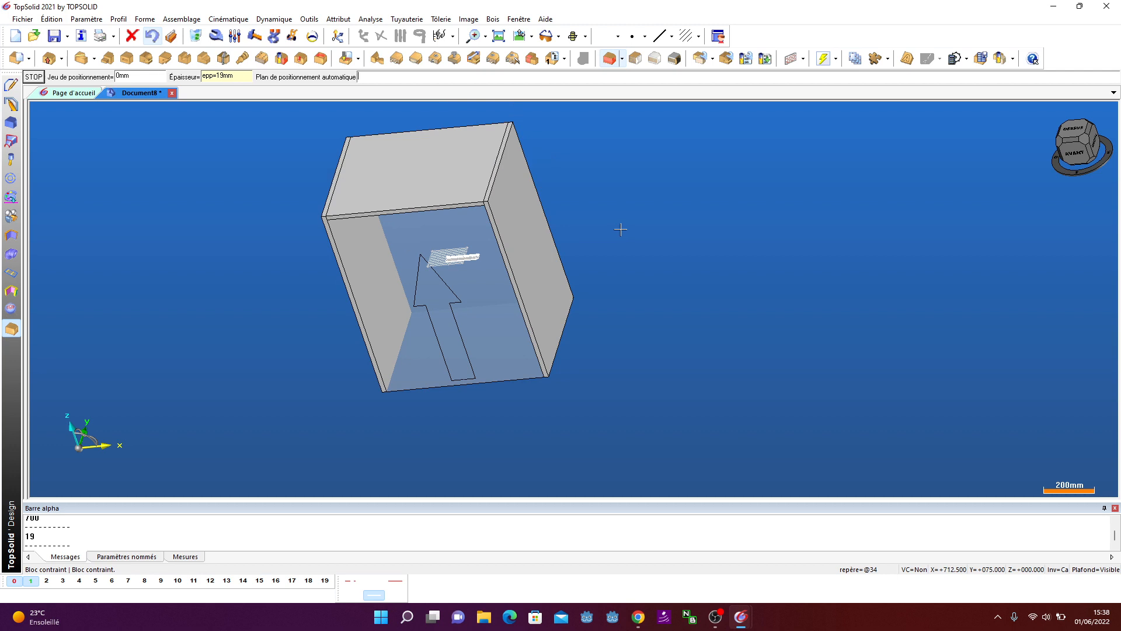
Place the bottom panel inside the driver block and limit its right end to the right side panel's inner face
left_click(517, 320)
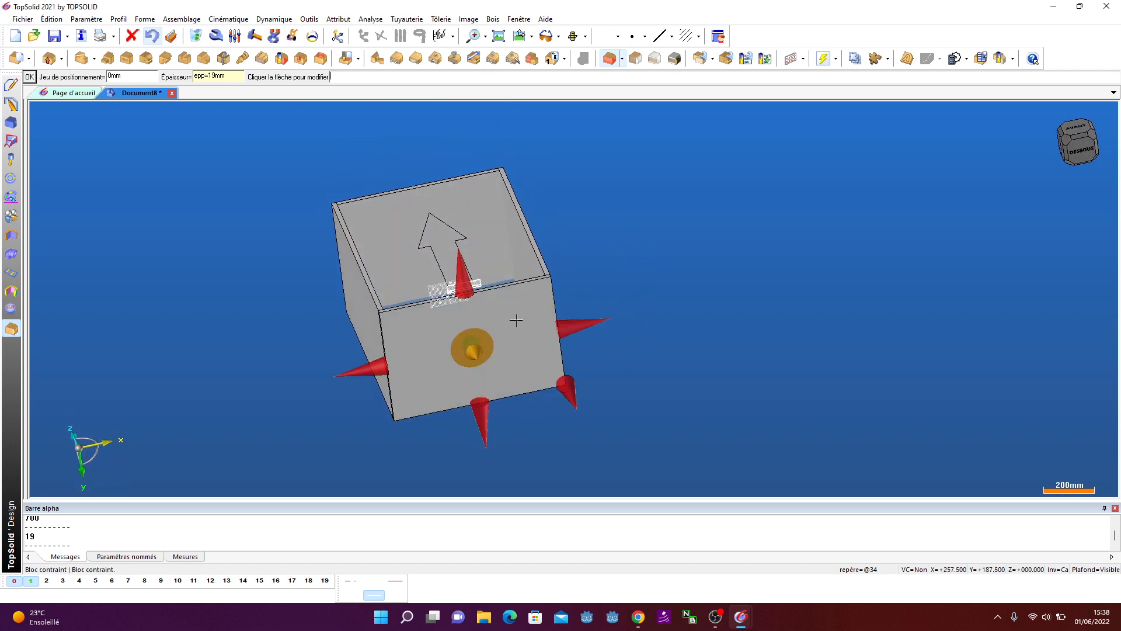
middle_click_drag(517, 320, 472, 392)
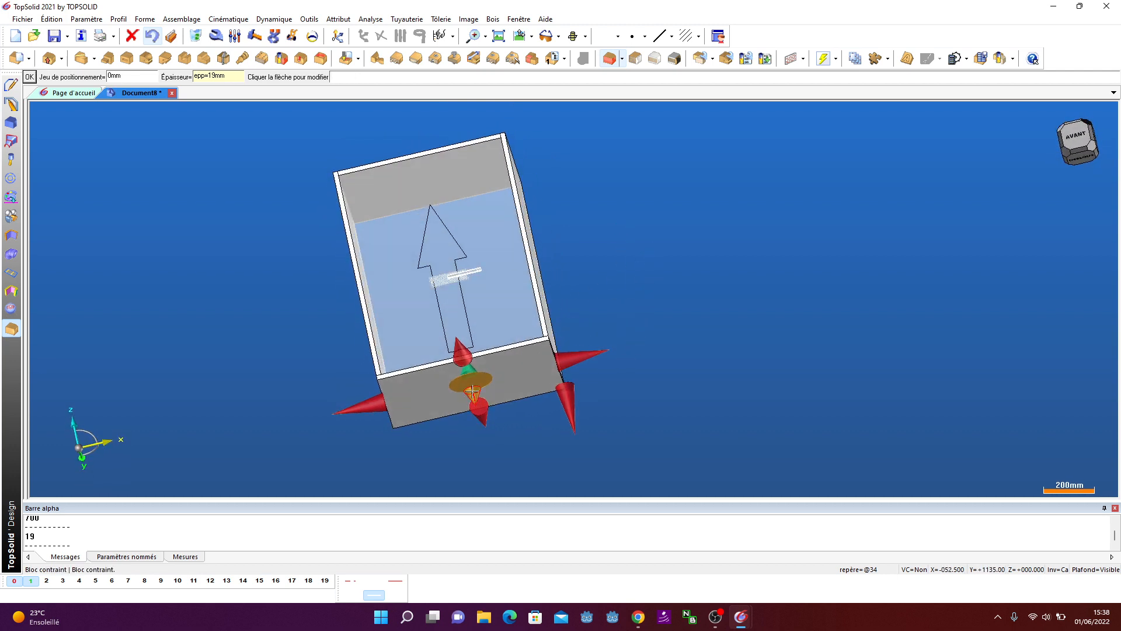
middle_click_drag(543, 304, 565, 335)
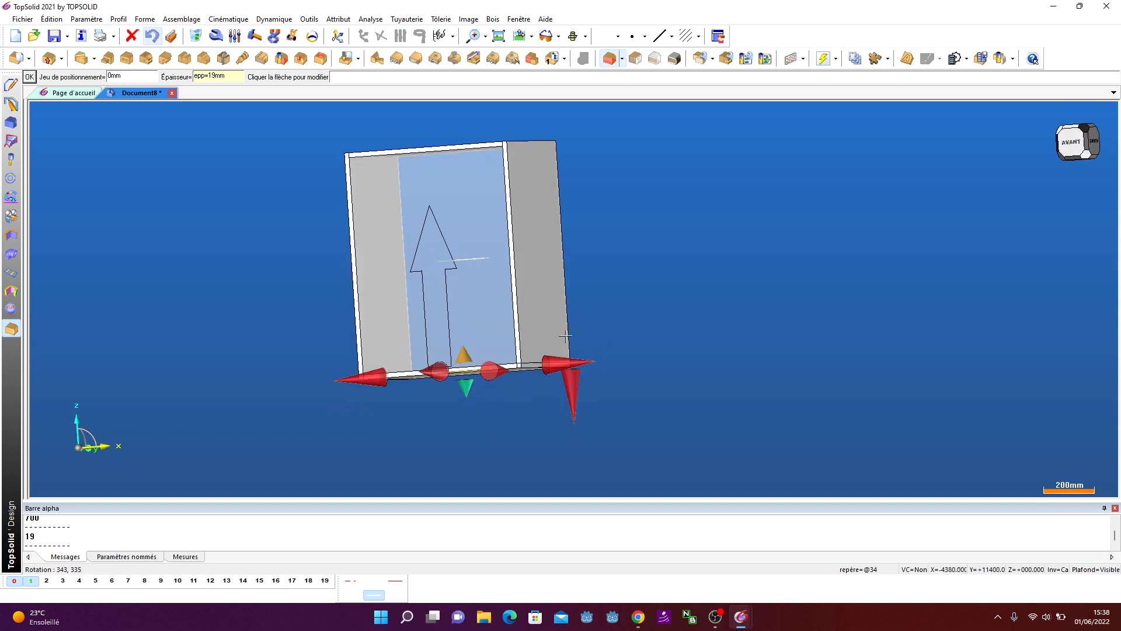
scroll(565, 335, "up", 3)
key("Return")
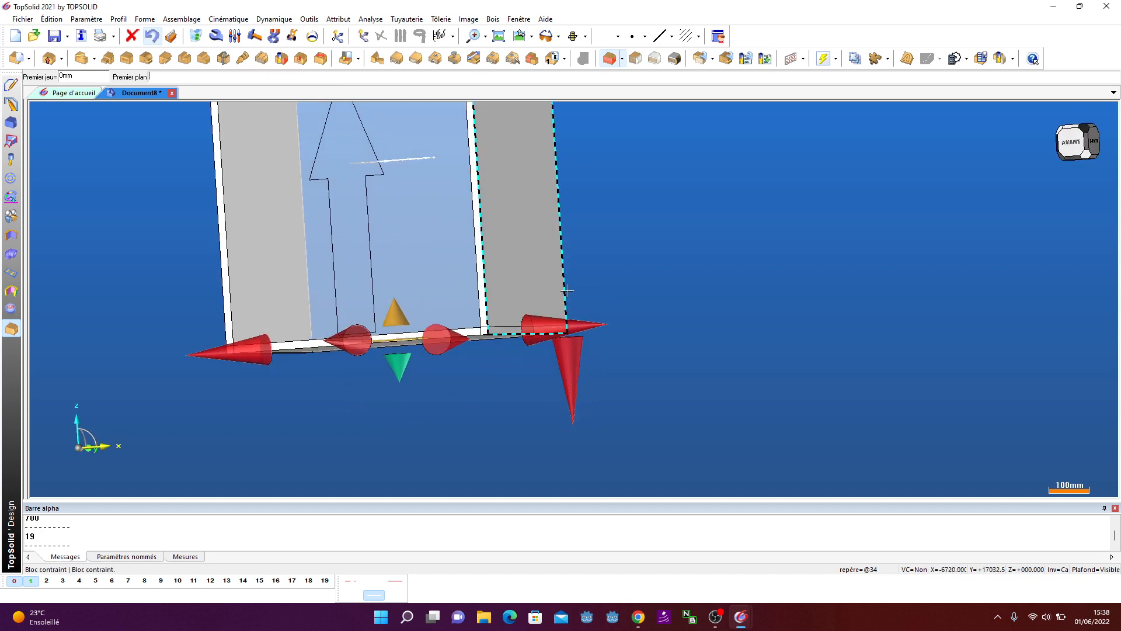
left_click(496, 232)
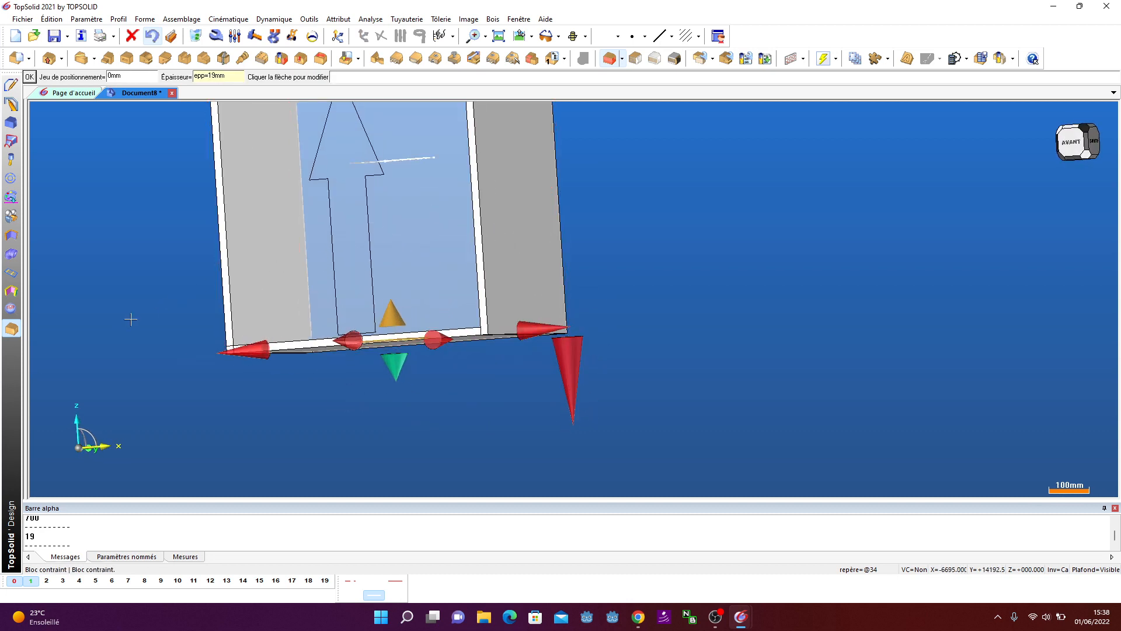
Limit the bottom panel's left end to the left side panel's inner face and validate the panel
middle_click_drag(131, 319, 140, 279)
left_click(254, 281)
middle_click_drag(176, 217, 170, 253)
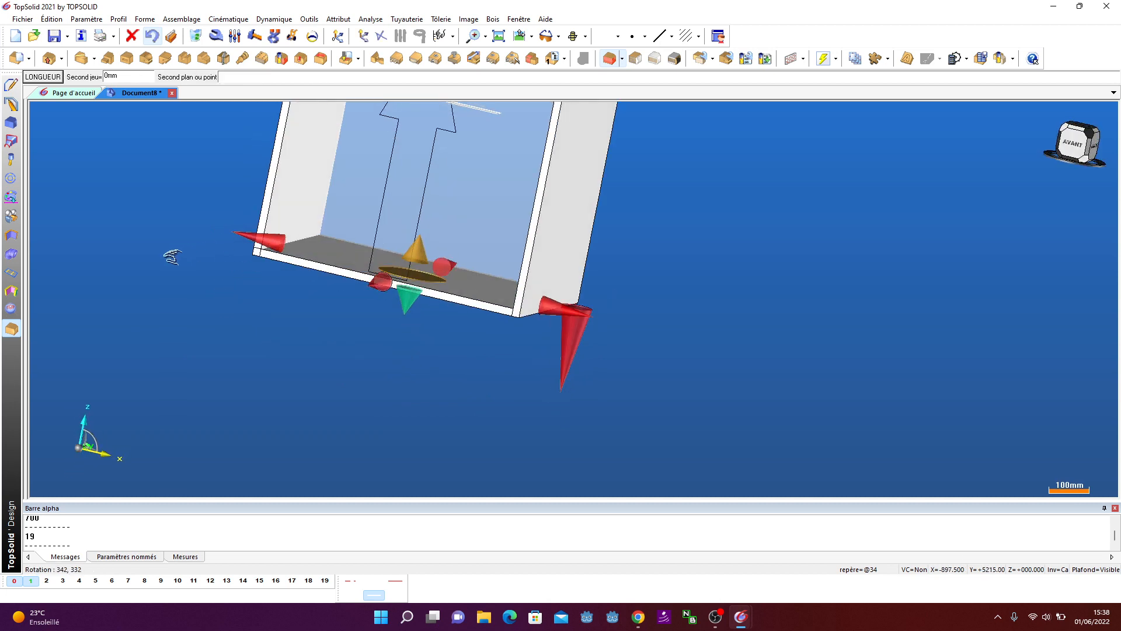
left_click(284, 194)
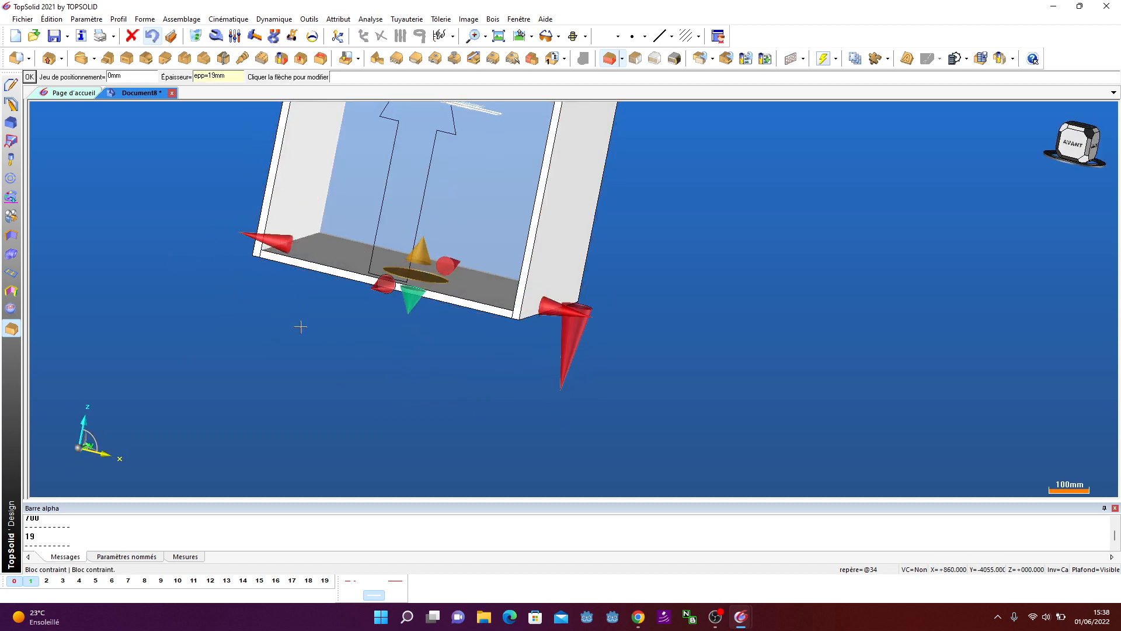
scroll(300, 327, "down", 1)
left_click(28, 80)
scroll(370, 370, "down", 2)
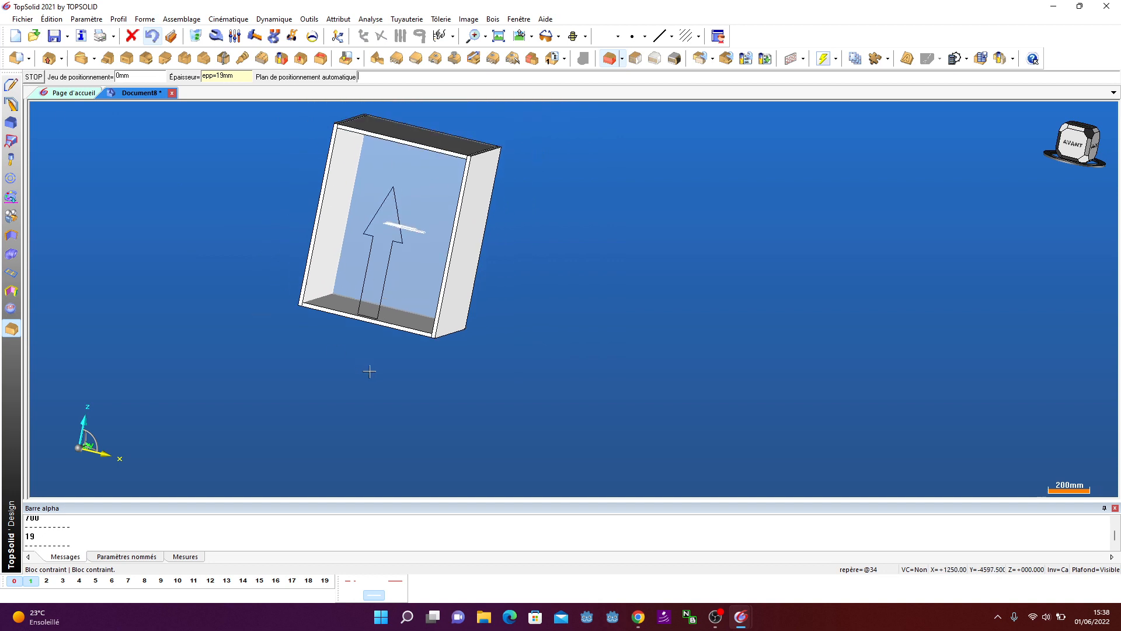
Try to define multiple parts by selecting the panels together with the driver block
middle_click_drag(467, 364, 642, 292)
middle_click_drag(499, 261, 576, 250)
middle_click_drag(608, 195, 570, 282)
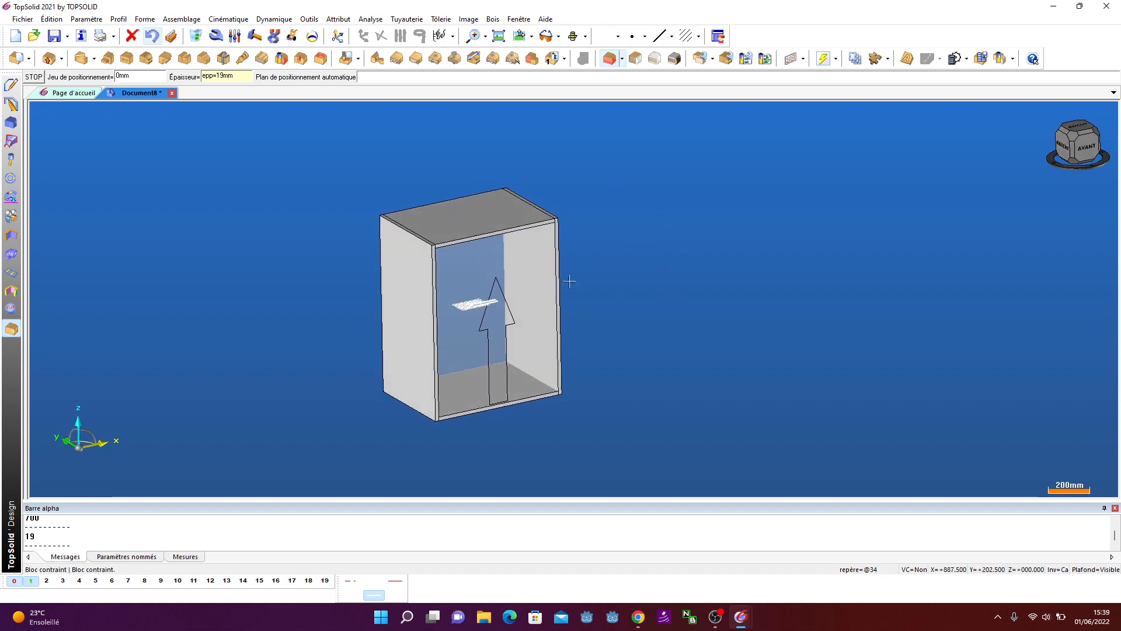
left_click(494, 19)
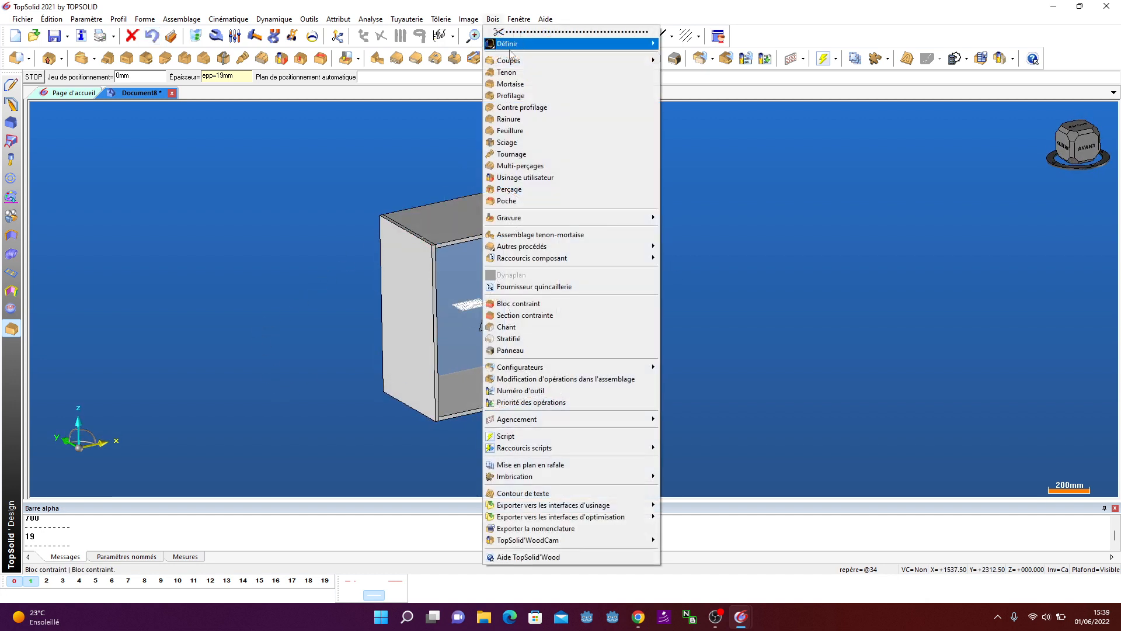
mouse_move(531, 45)
left_click(726, 67)
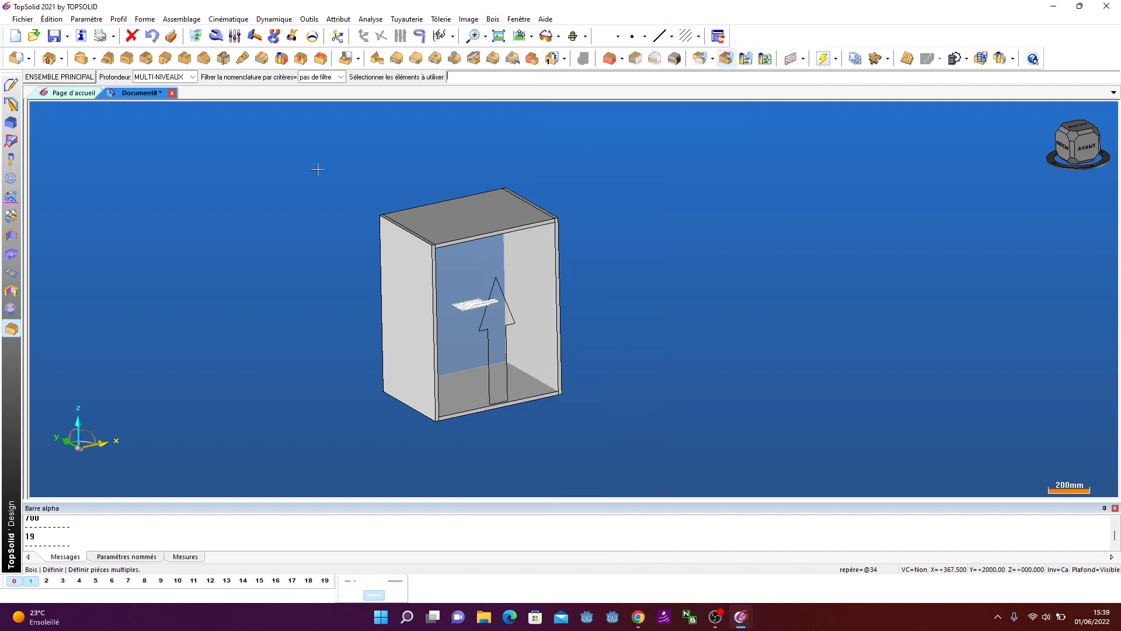
left_click(581, 388)
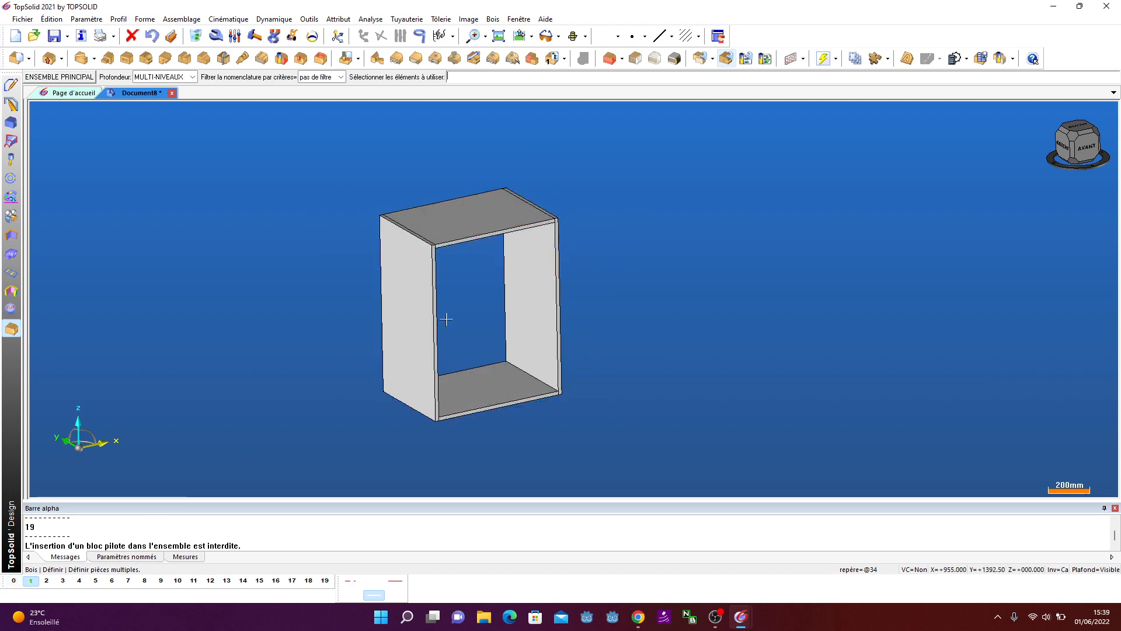
Hide level 0 containing the driver block and select the four panels for the multiple parts definition
left_click(493, 19)
mouse_move(508, 43)
left_click(706, 66)
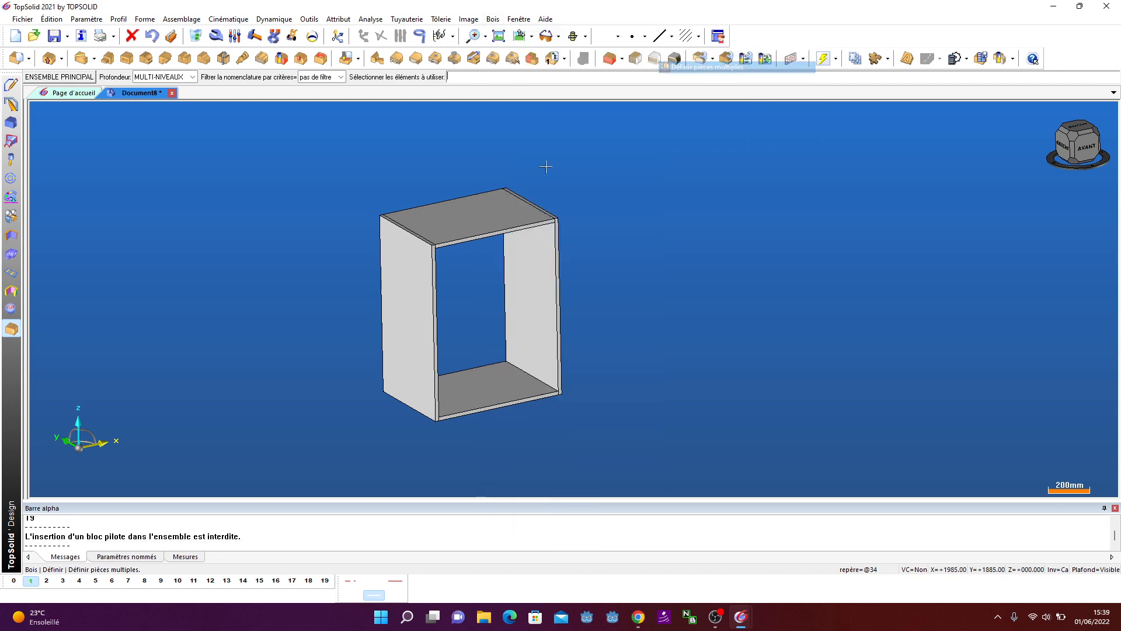
left_click_drag(351, 163, 595, 428)
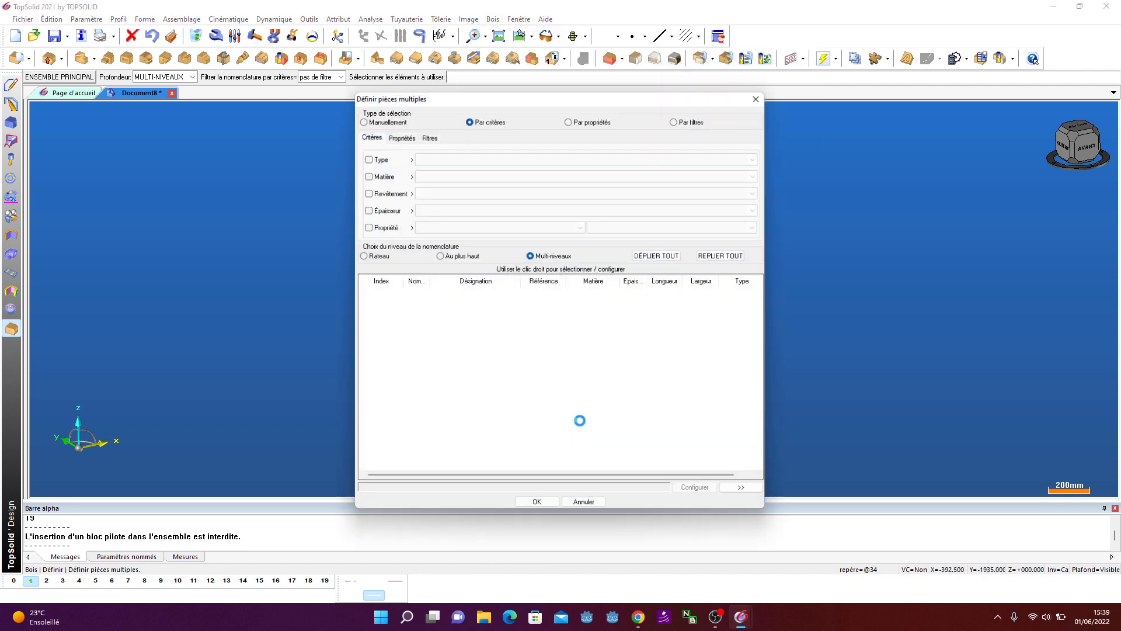
left_click_drag(569, 106, 819, 78)
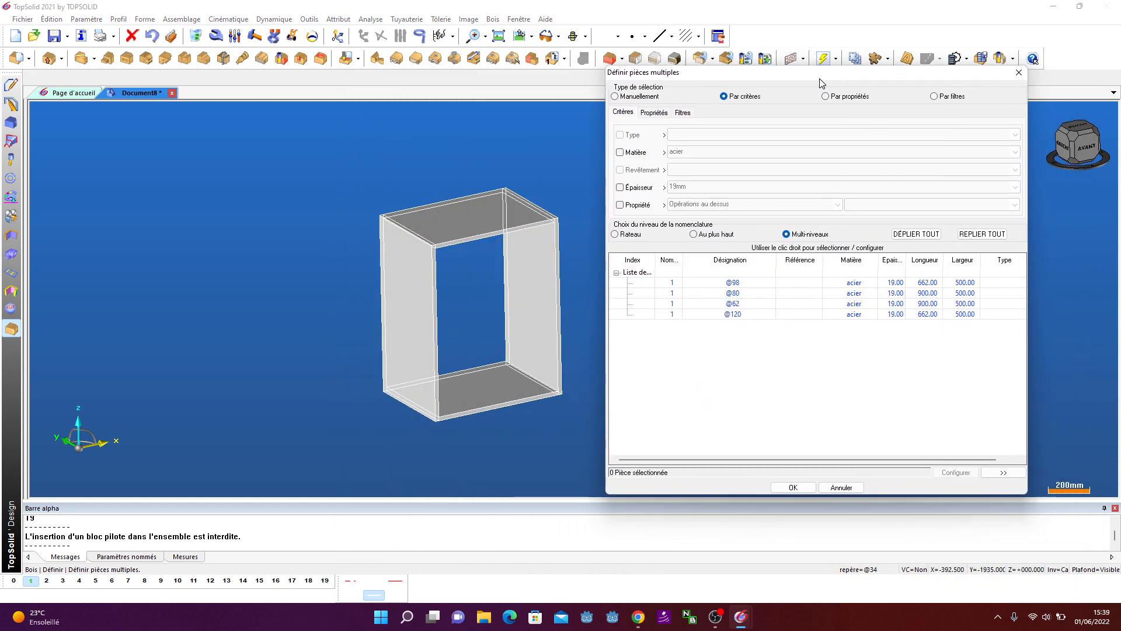
Assign the designation DU to the top panel
right_click(750, 284)
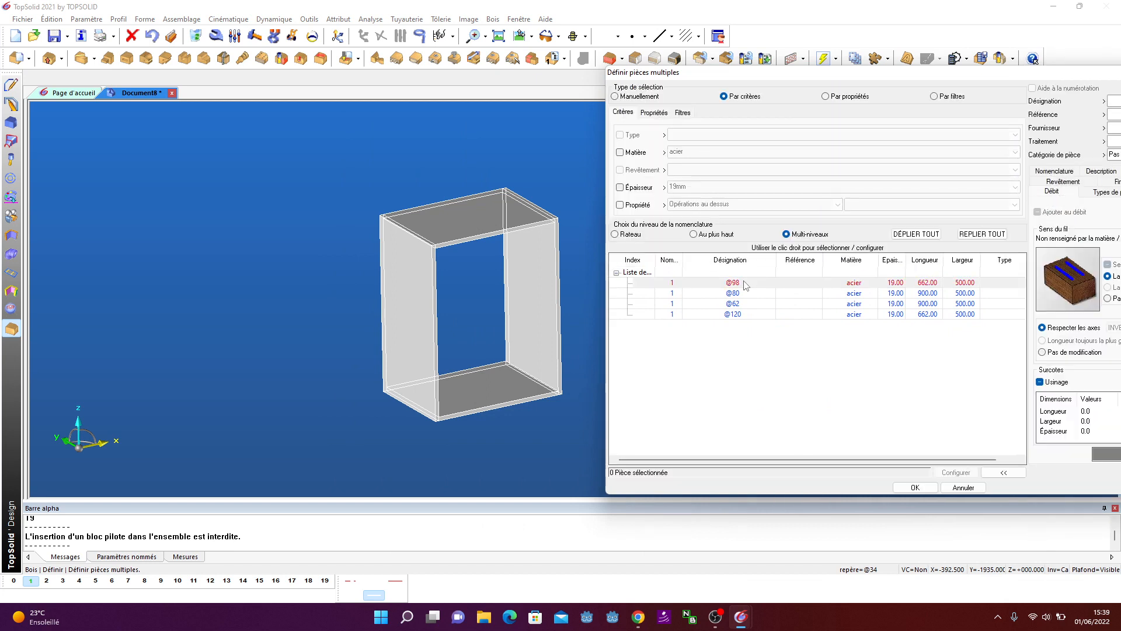
left_click(746, 284)
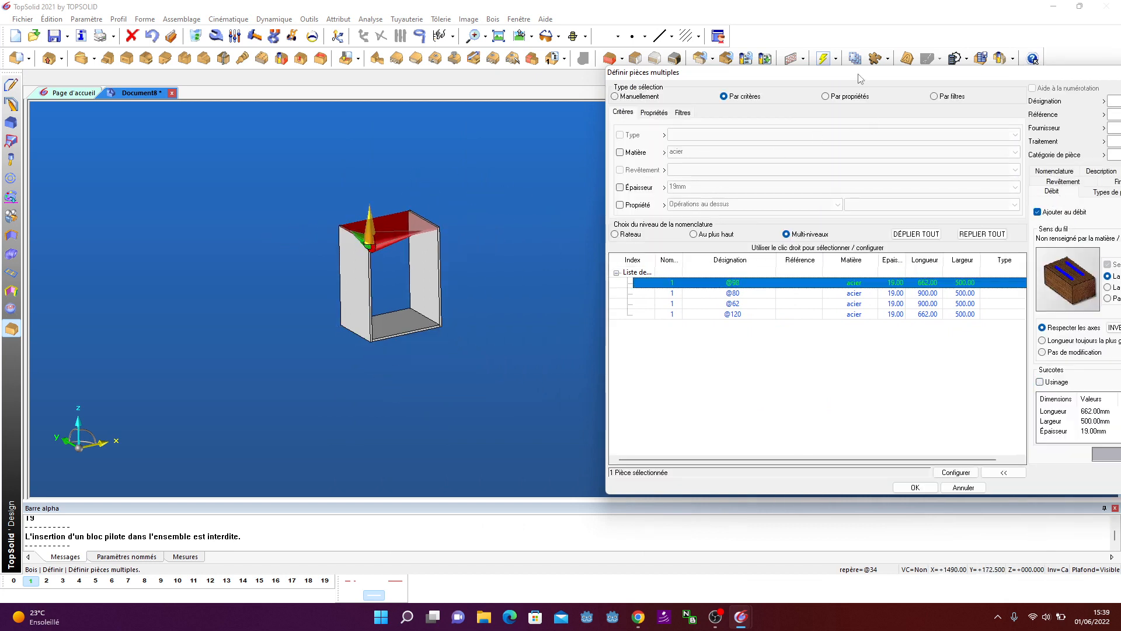
left_click_drag(860, 78, 732, 67)
left_click(998, 88)
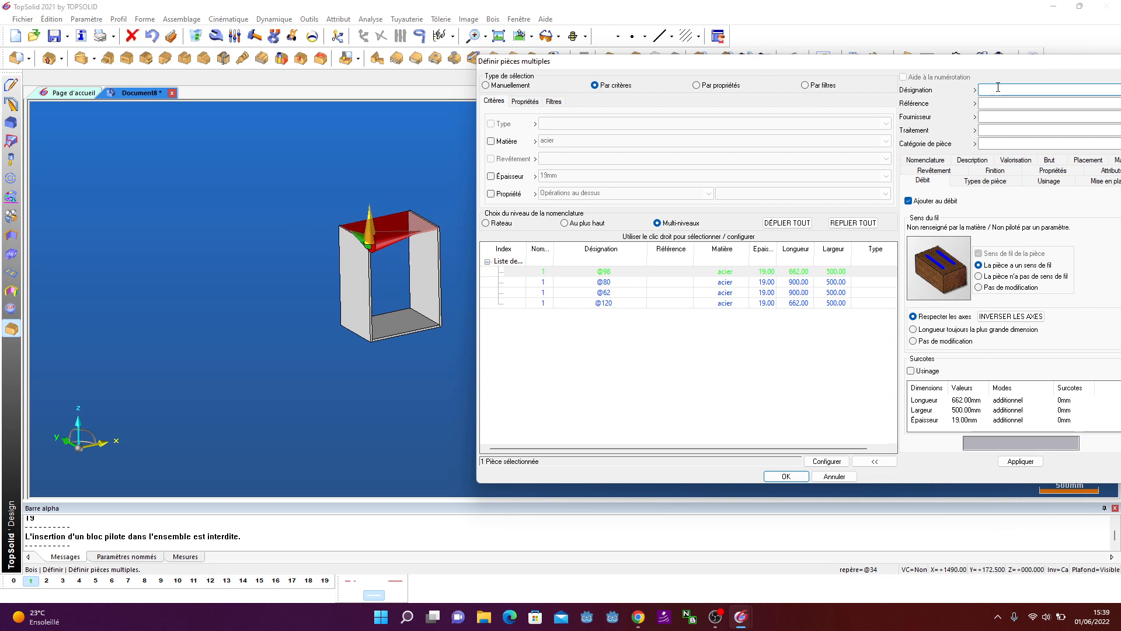
type("DU")
left_click(1021, 461)
Assign the designation CD to the right side panel
left_click(606, 282)
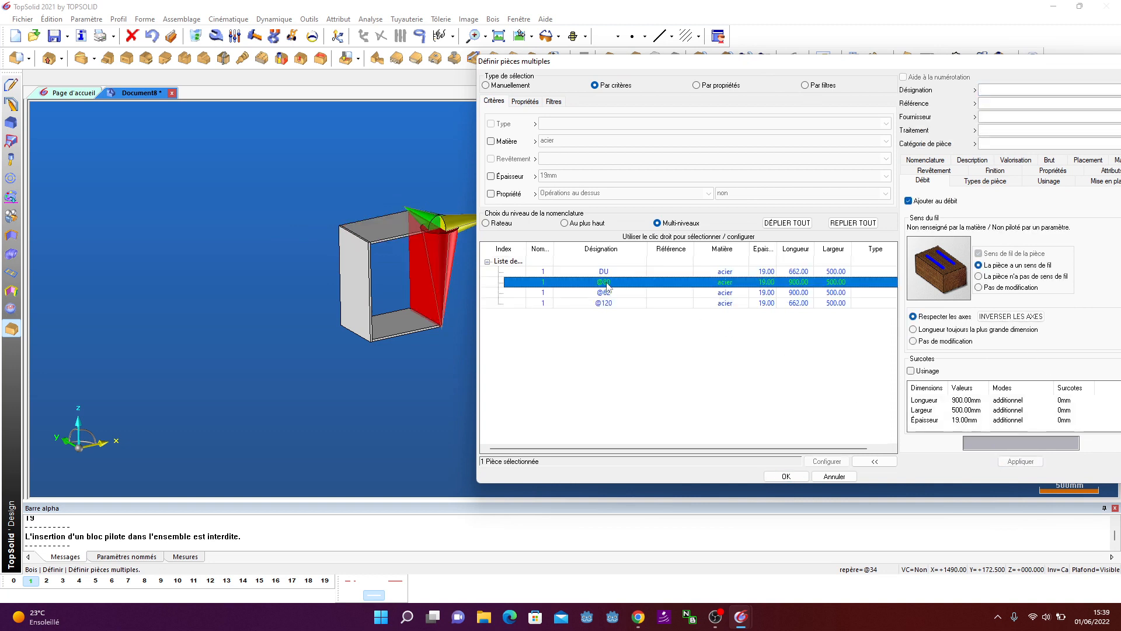
left_click(998, 88)
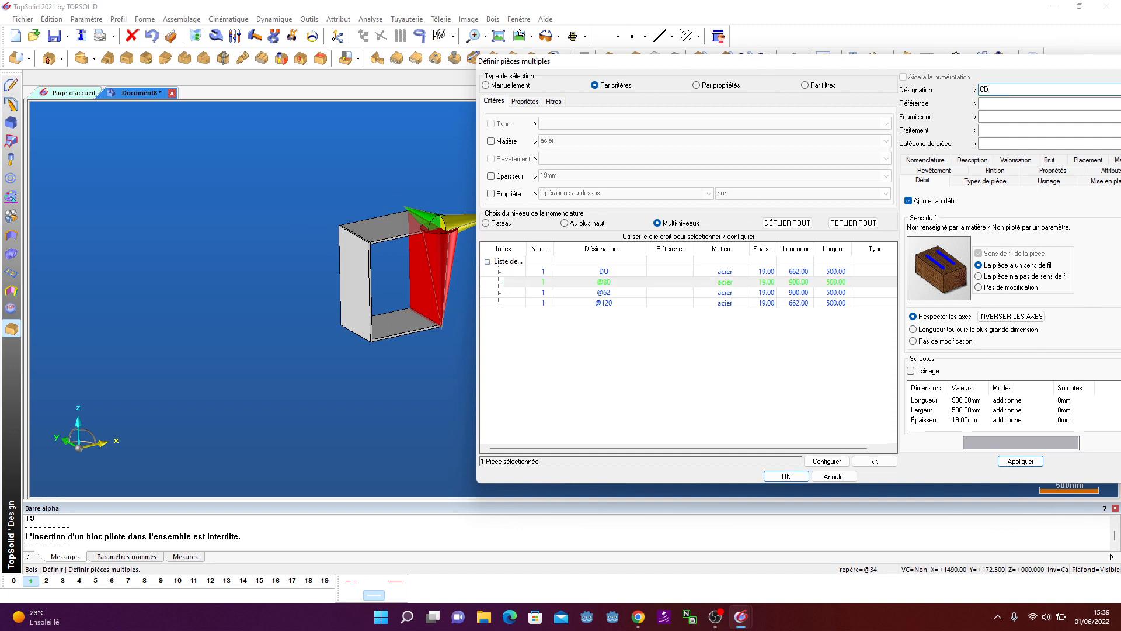
left_click(1021, 461)
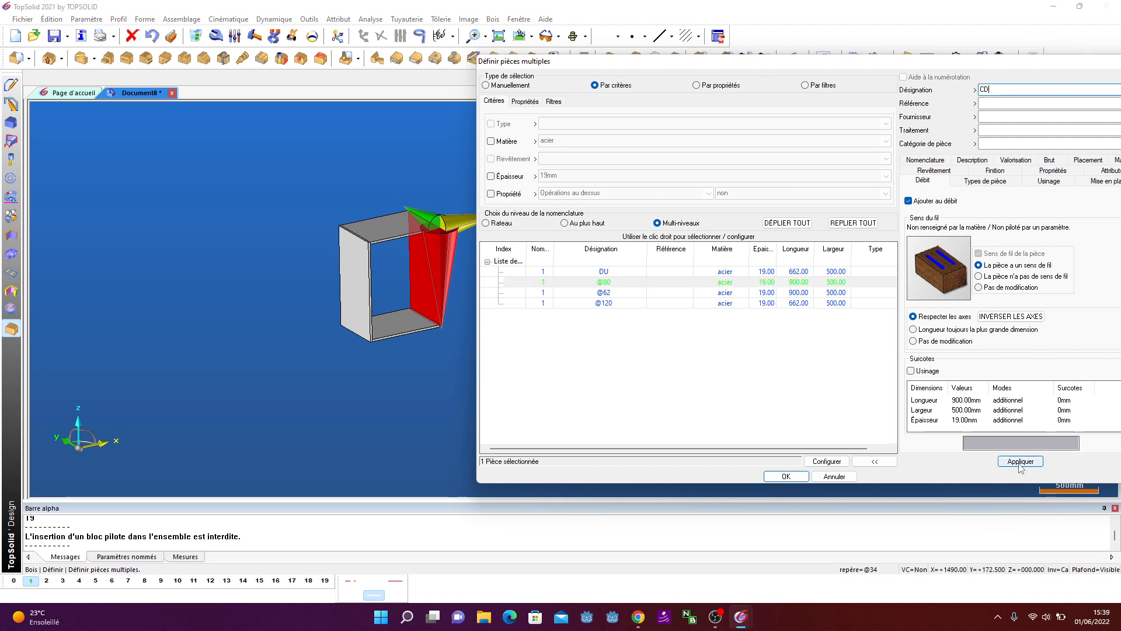
Assign the designation CG to the left side panel
left_click(604, 292)
left_click(996, 92)
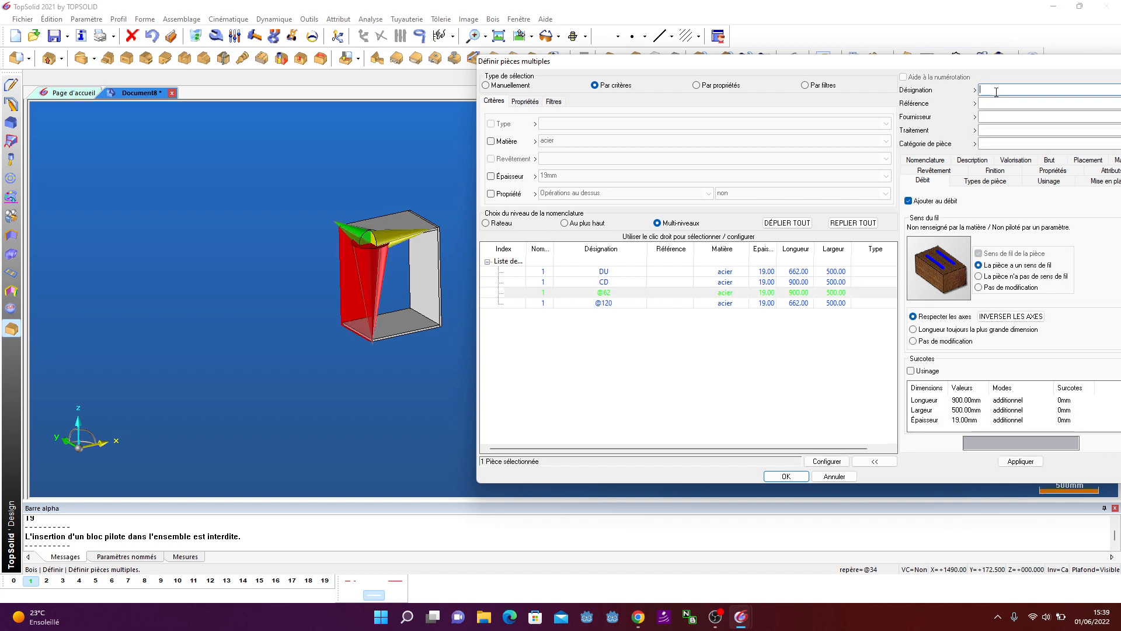
type("CG")
left_click(1013, 466)
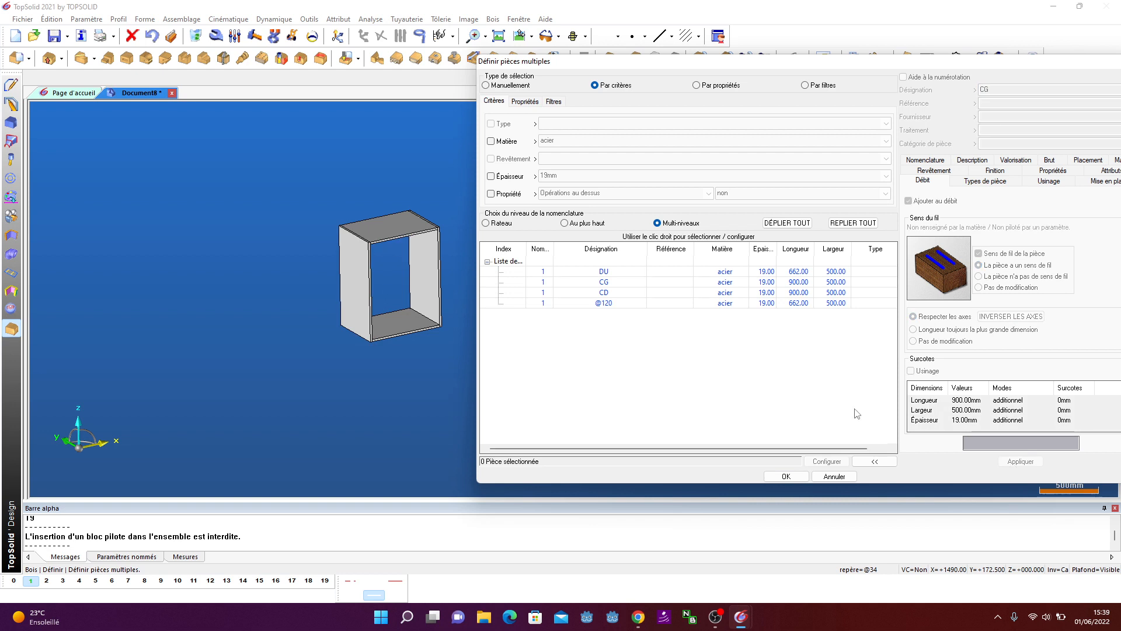
Assign the designation DO to the bottom panel and validate the multiple parts definition
left_click(608, 304)
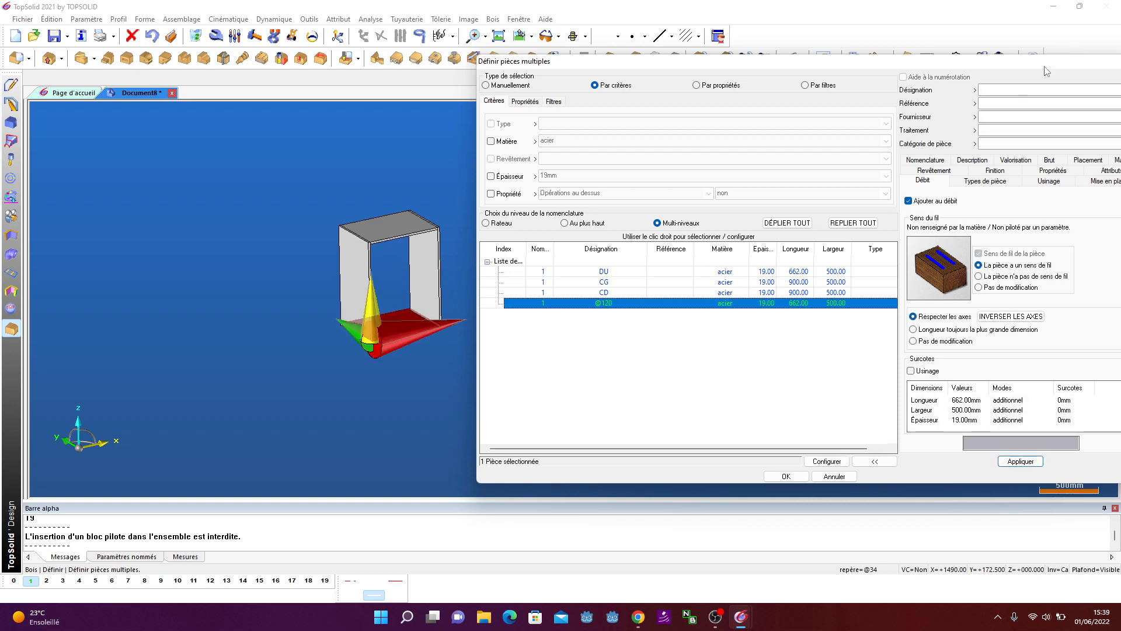
left_click(1015, 92)
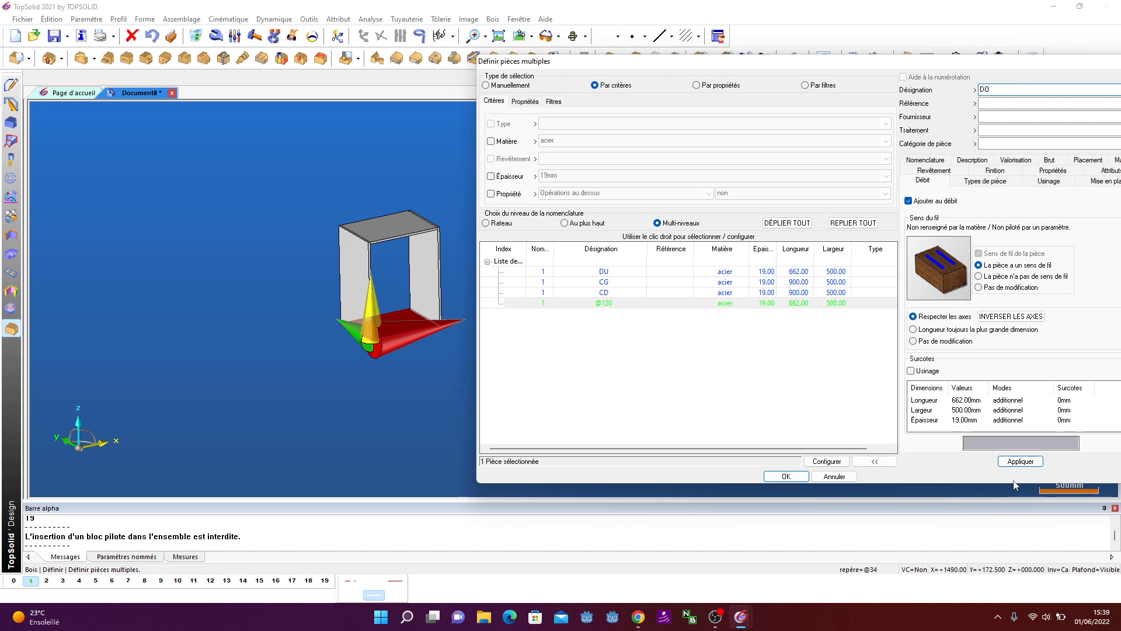
left_click(1020, 462)
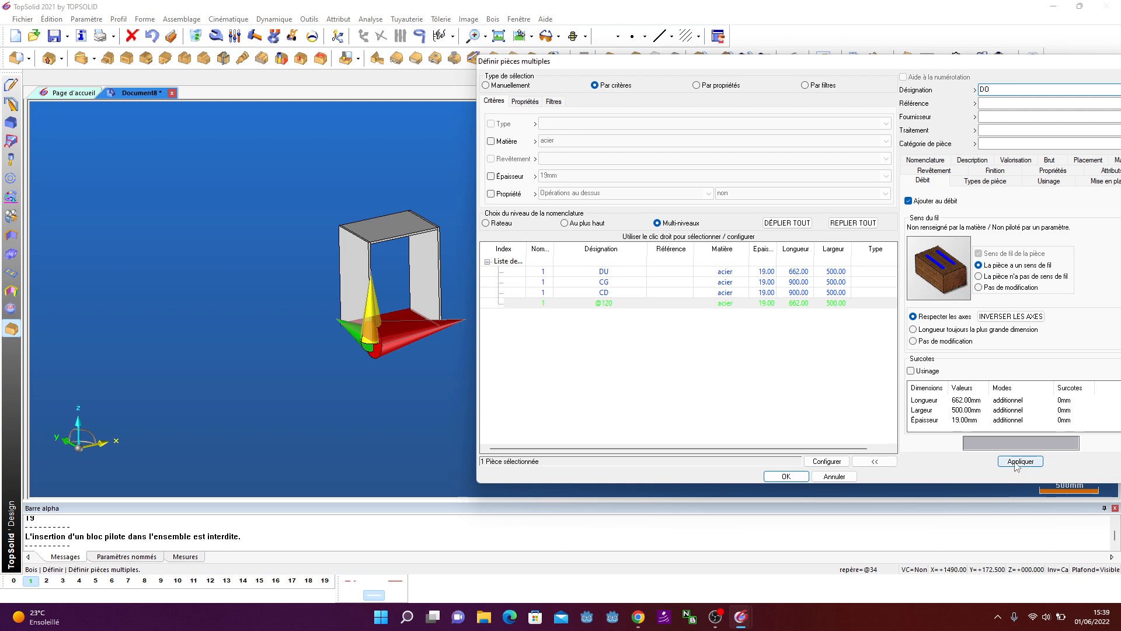
left_click(790, 477)
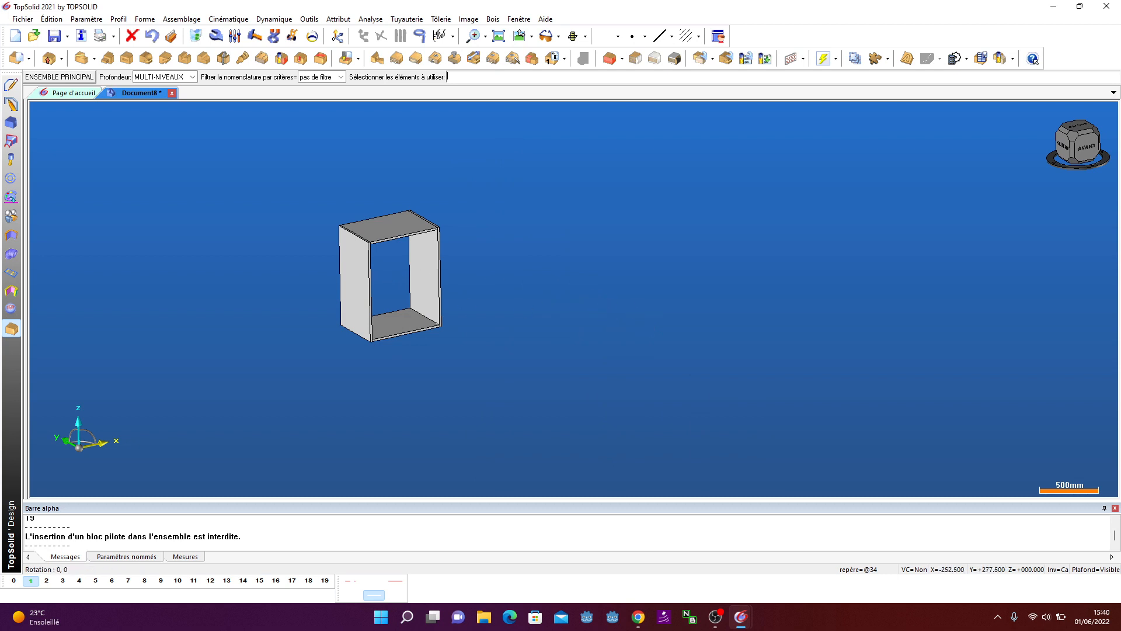
Start the material configurator and manually select all four cabinet panels in the model
scroll(334, 250, "up", 3)
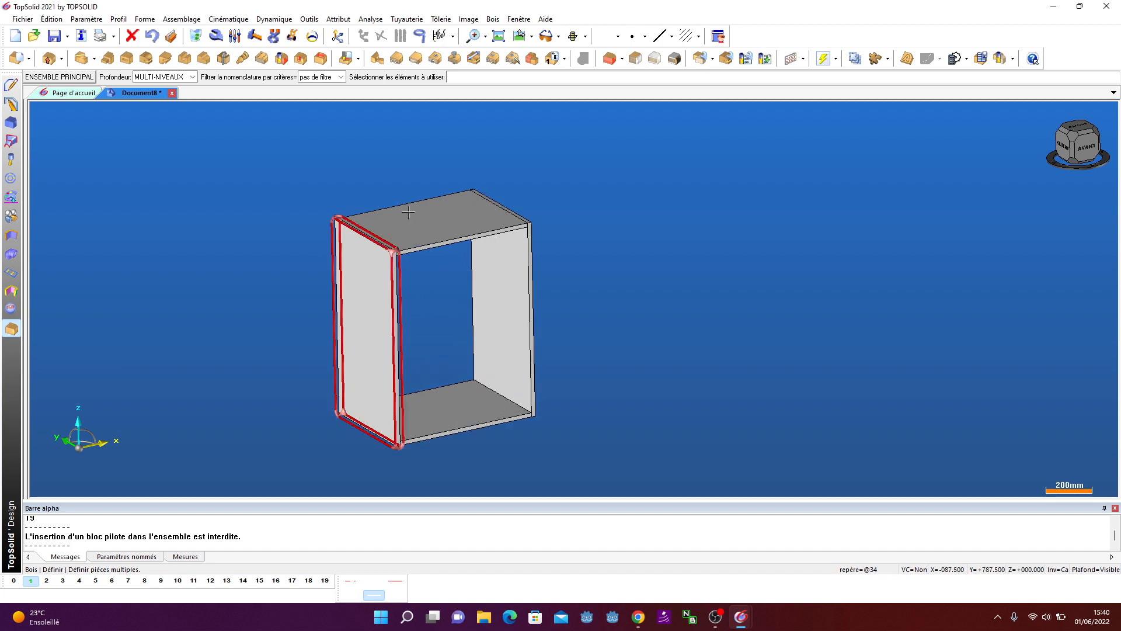
left_click(494, 19)
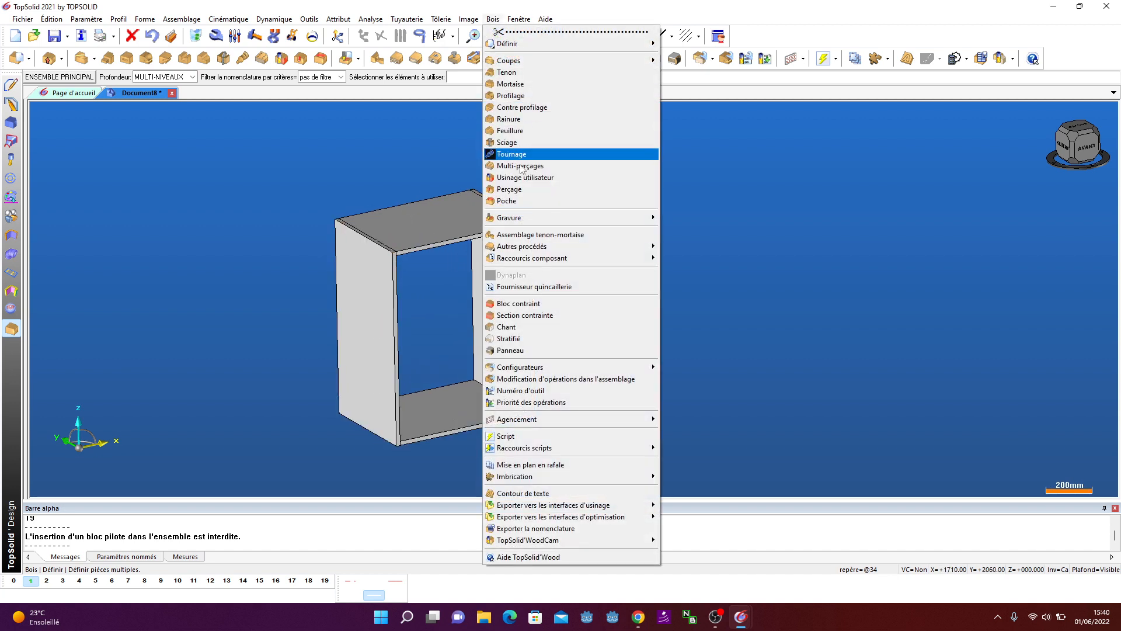
mouse_move(593, 368)
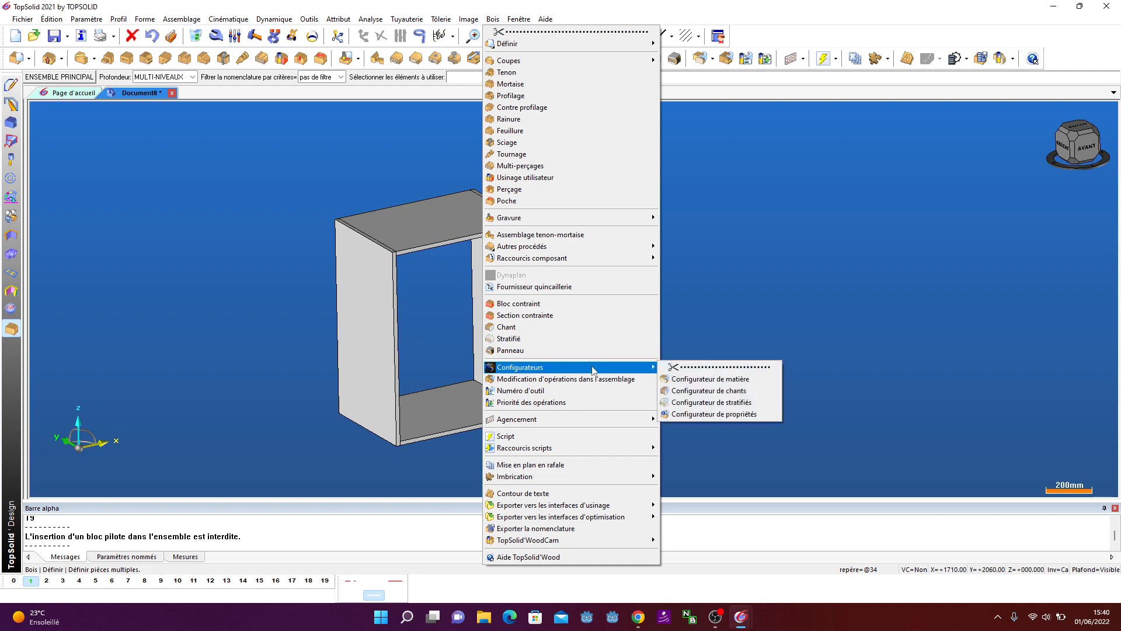
left_click(718, 369)
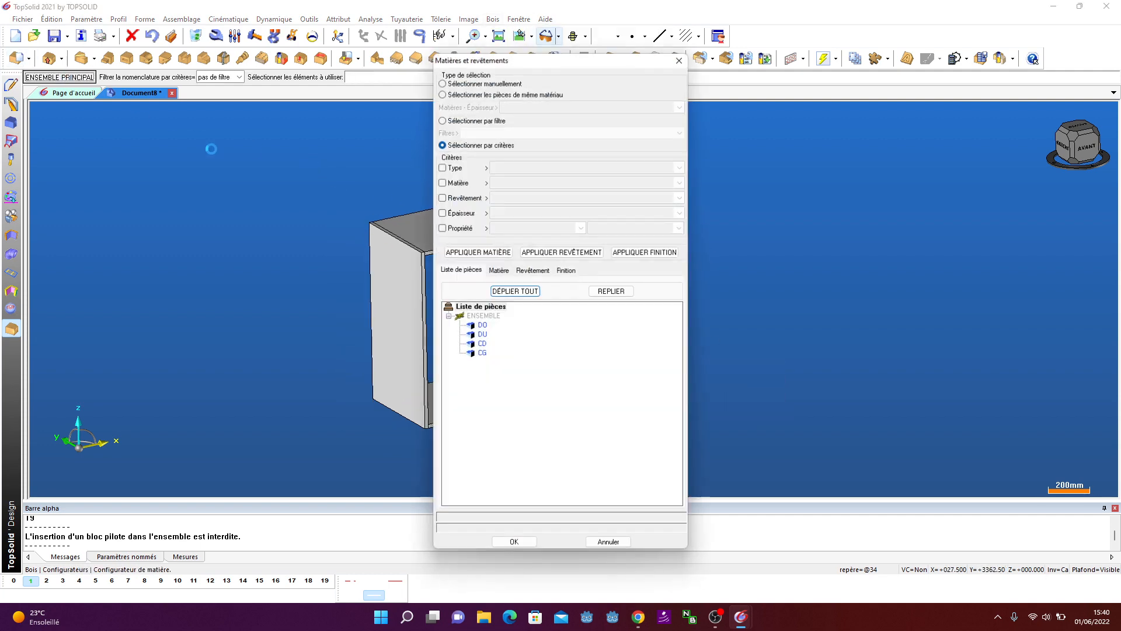
left_click_drag(528, 67, 745, 63)
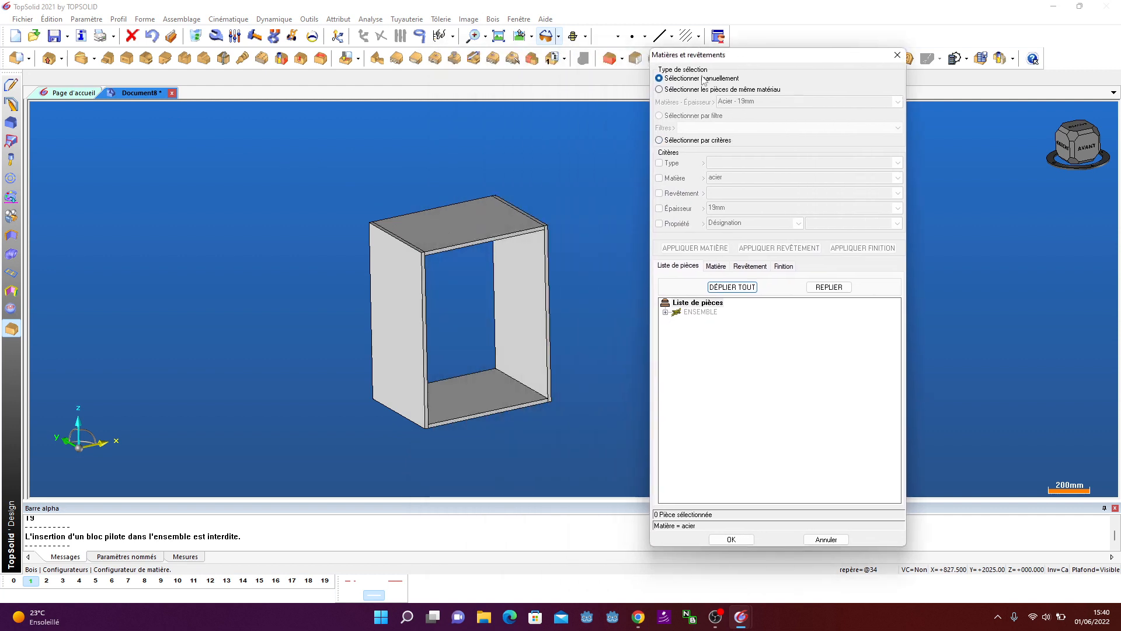
left_click(456, 211)
left_click(387, 308)
left_click(492, 386)
left_click(517, 351)
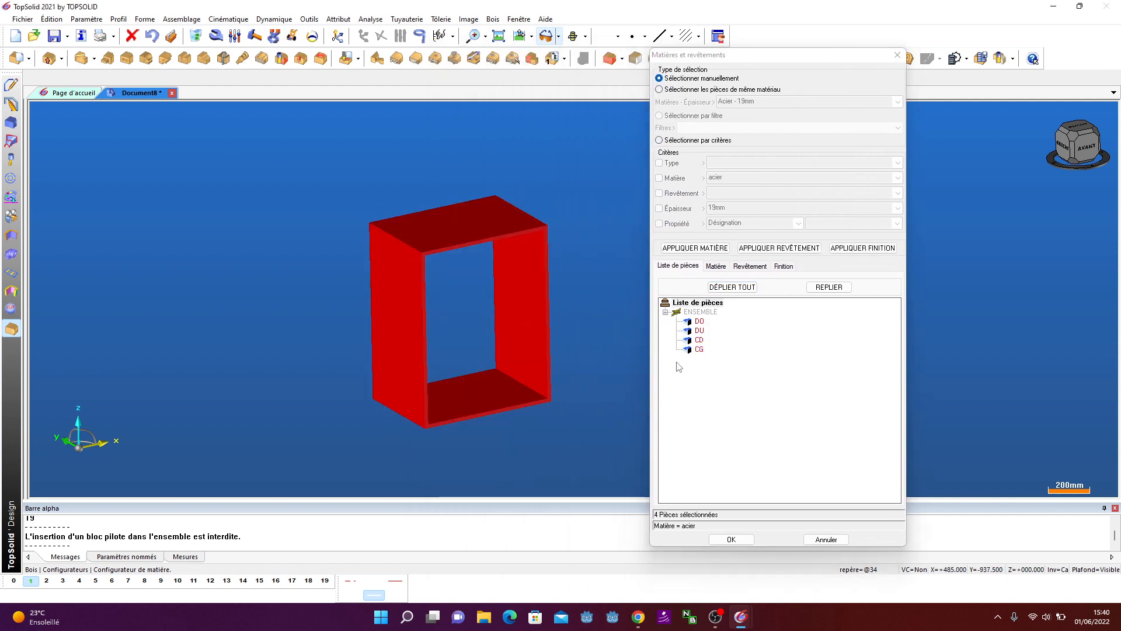
Apply the material Panneau de particules from the Bruts panel category to the selected panels
left_click(717, 268)
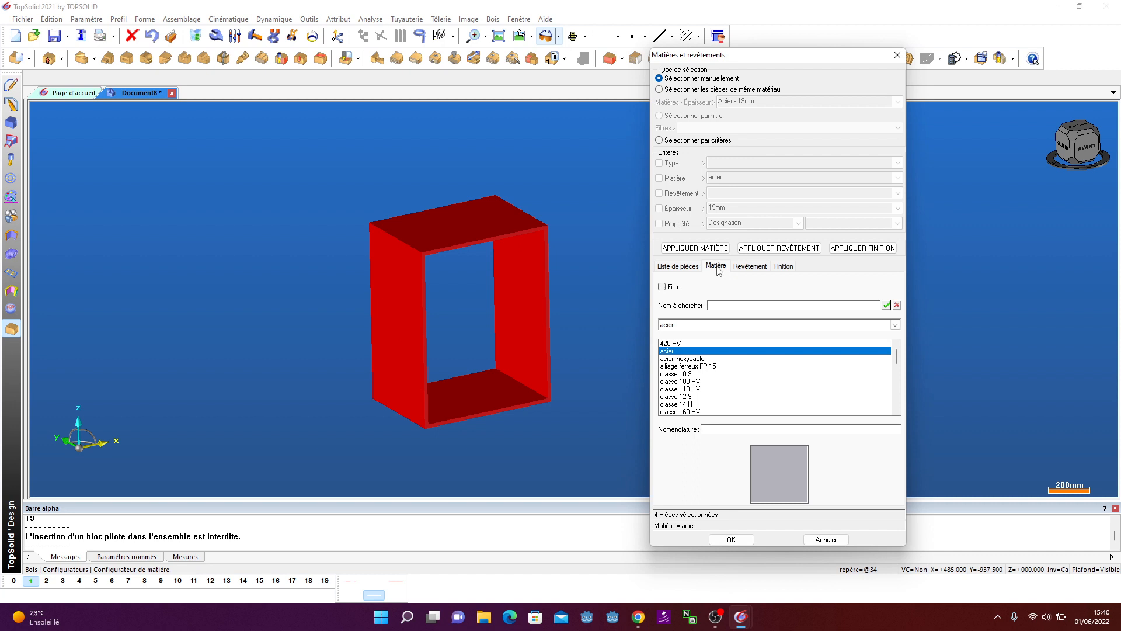
left_click(694, 327)
scroll(731, 428, "down", 5)
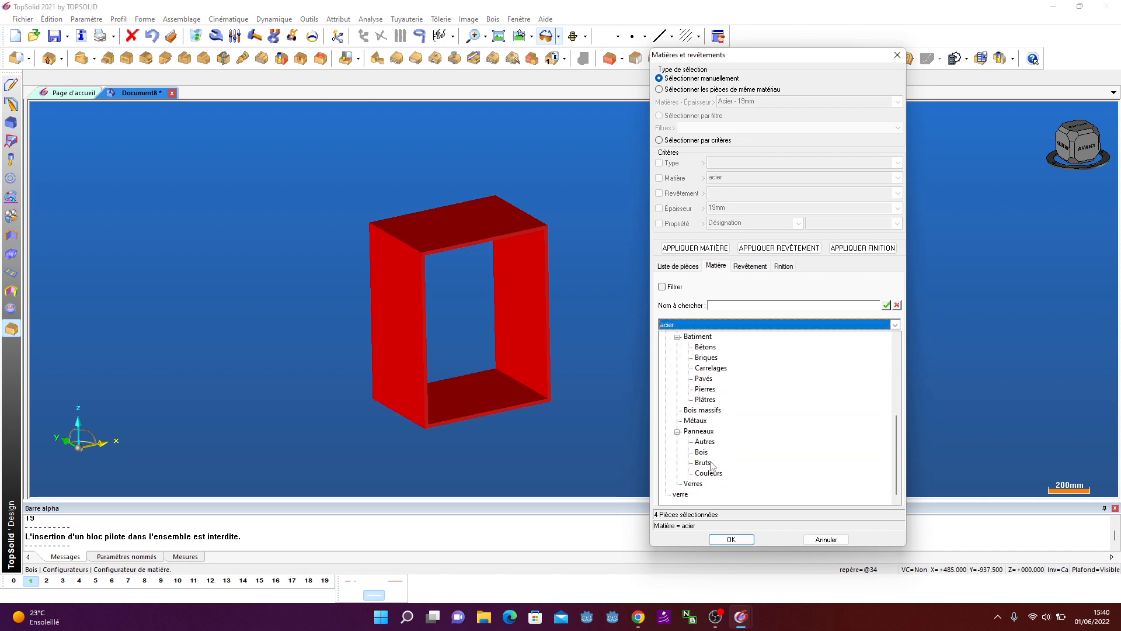
left_click(703, 462)
left_click(688, 359)
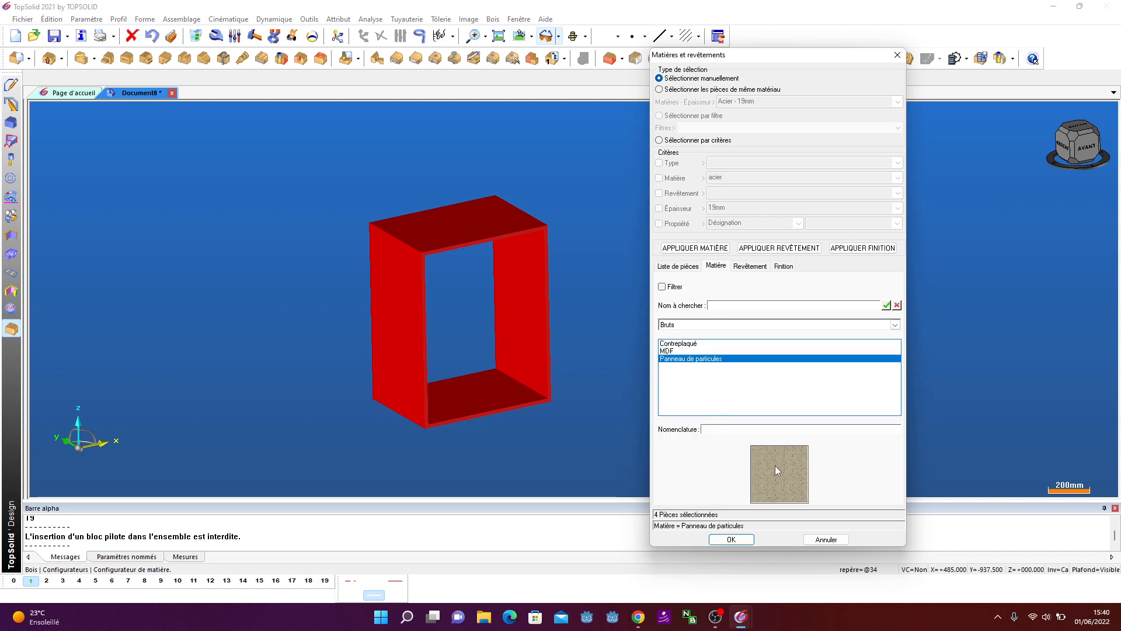
left_click(709, 248)
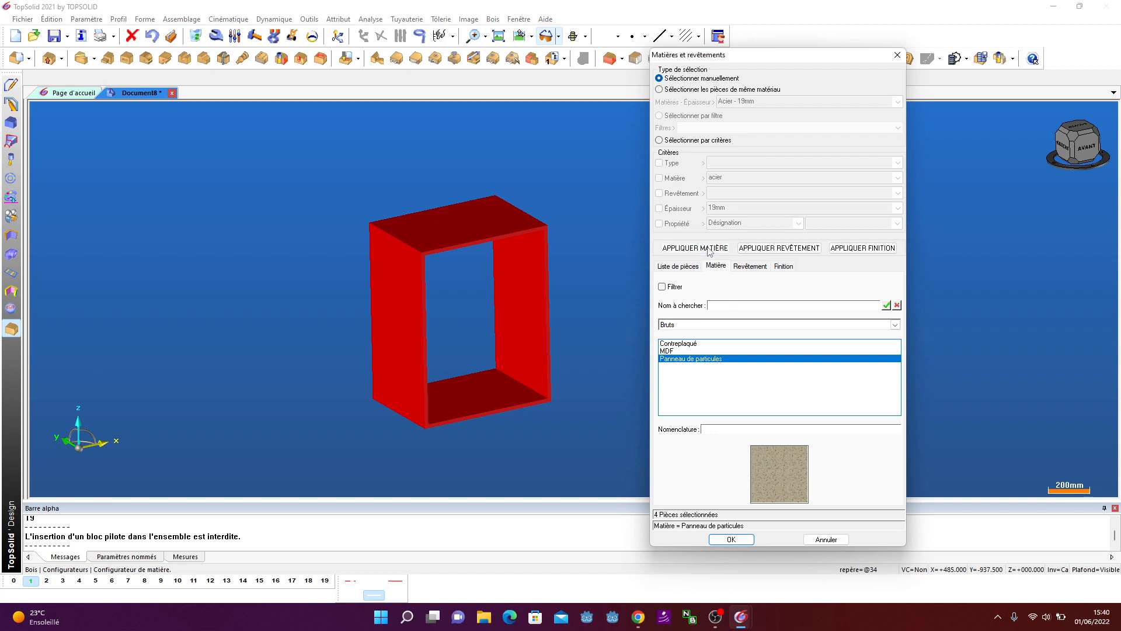
Apply the blanc mat coating from the peinture category to the four panels and validate the configuration
left_click(752, 267)
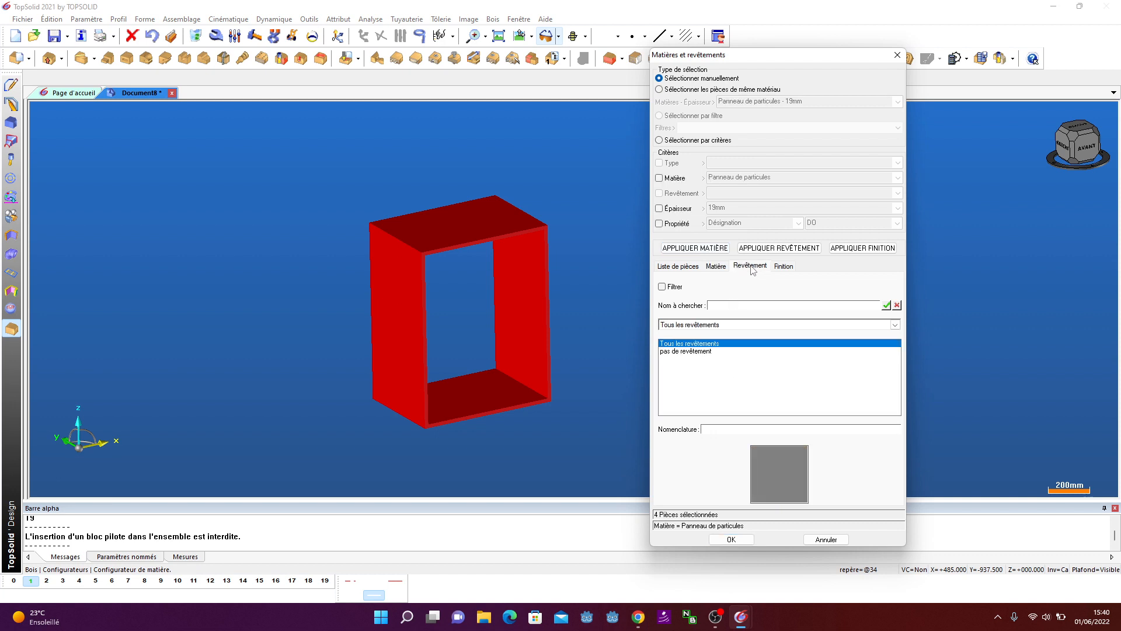
left_click(702, 325)
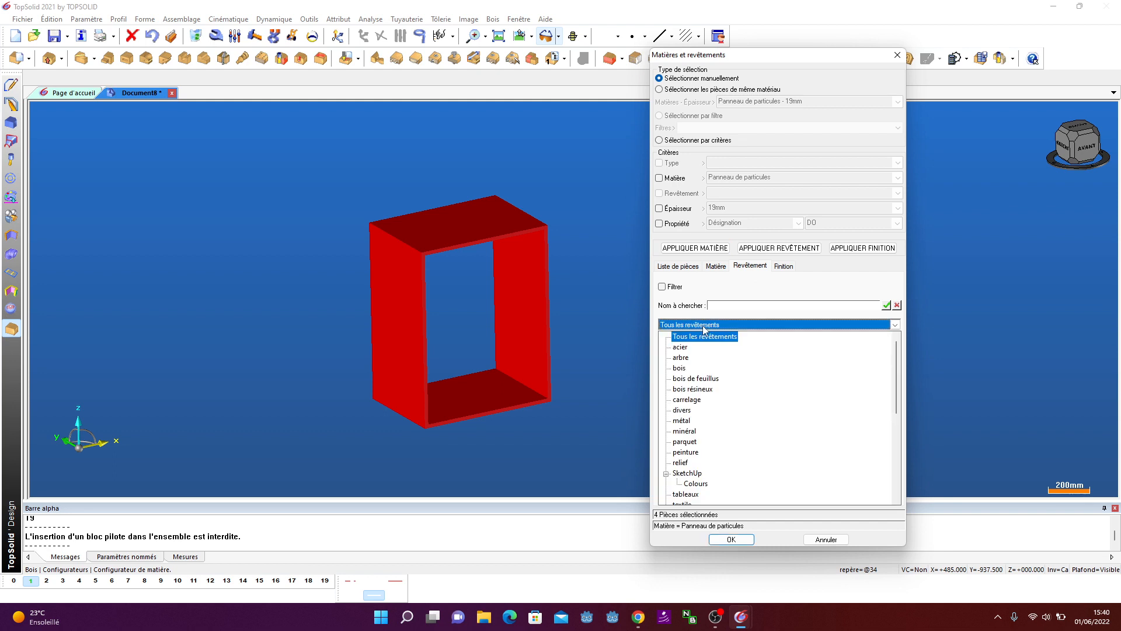
left_click(685, 452)
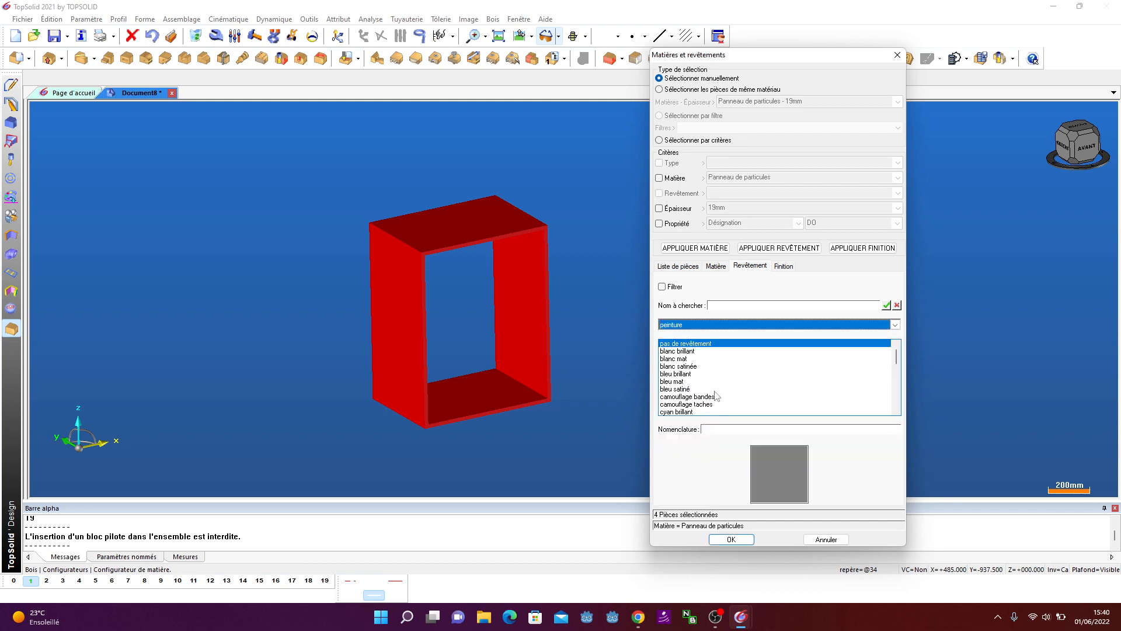
left_click(682, 359)
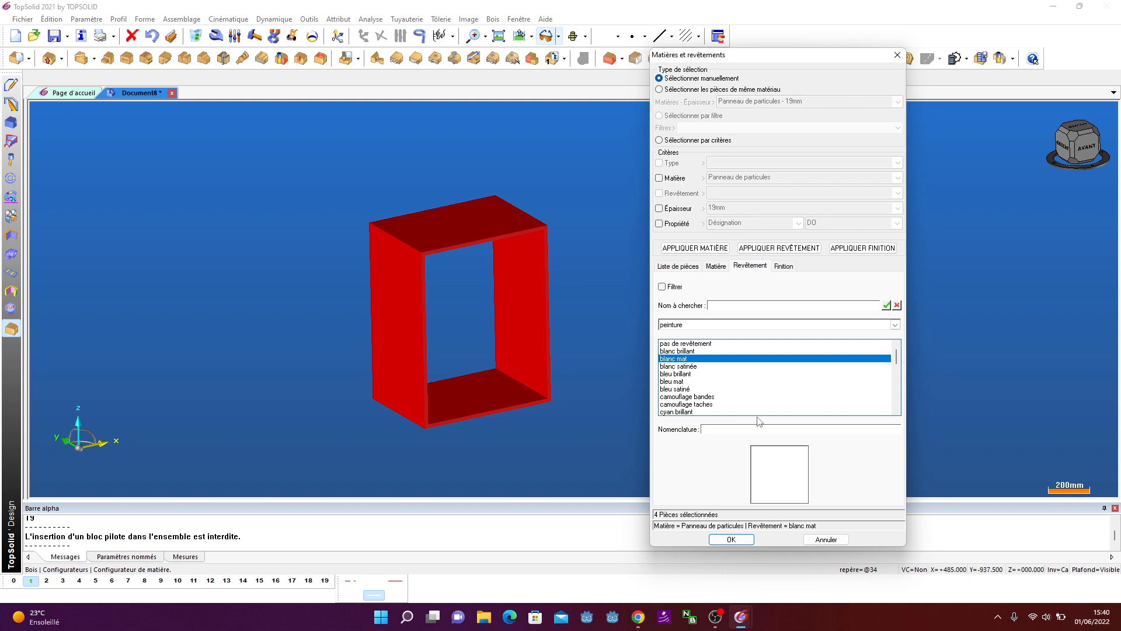
left_click(766, 249)
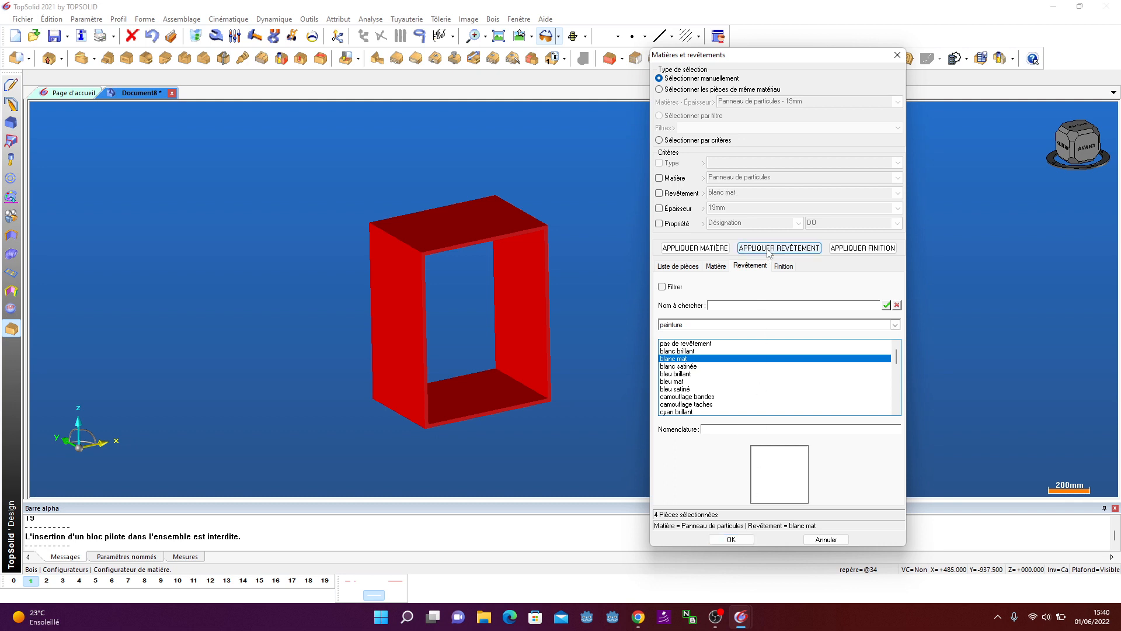
left_click(731, 539)
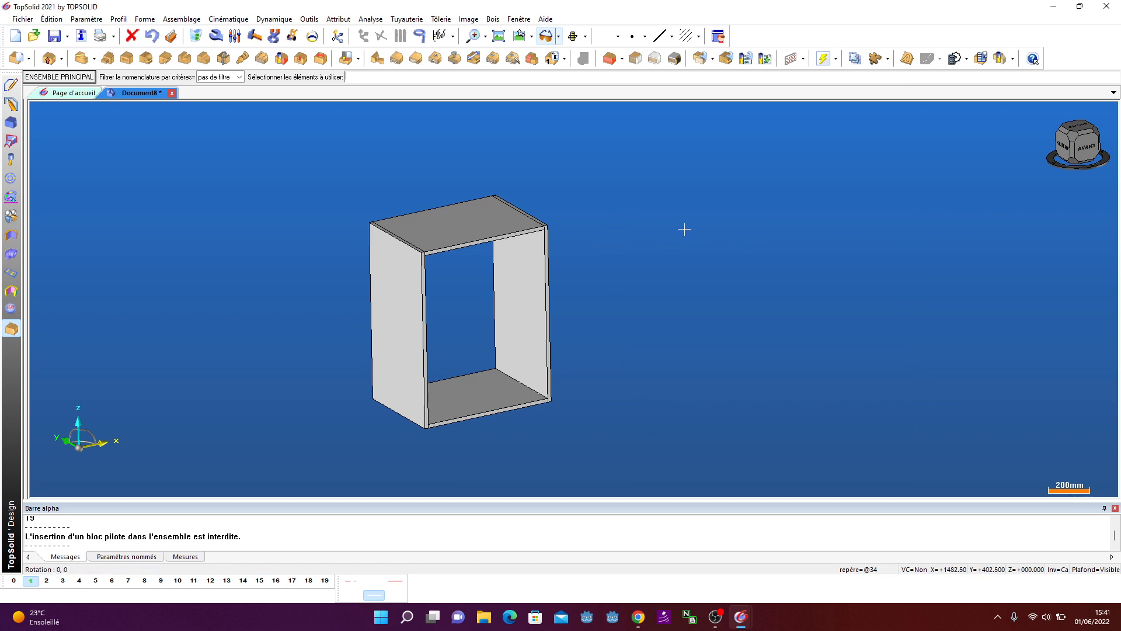
Define the main assembly with the designation CAISSON COTE FILANT and the reference CAI-CF, keeping it as a sub-assembly
scroll(642, 238, "down", 1)
scroll(636, 239, "up", 1)
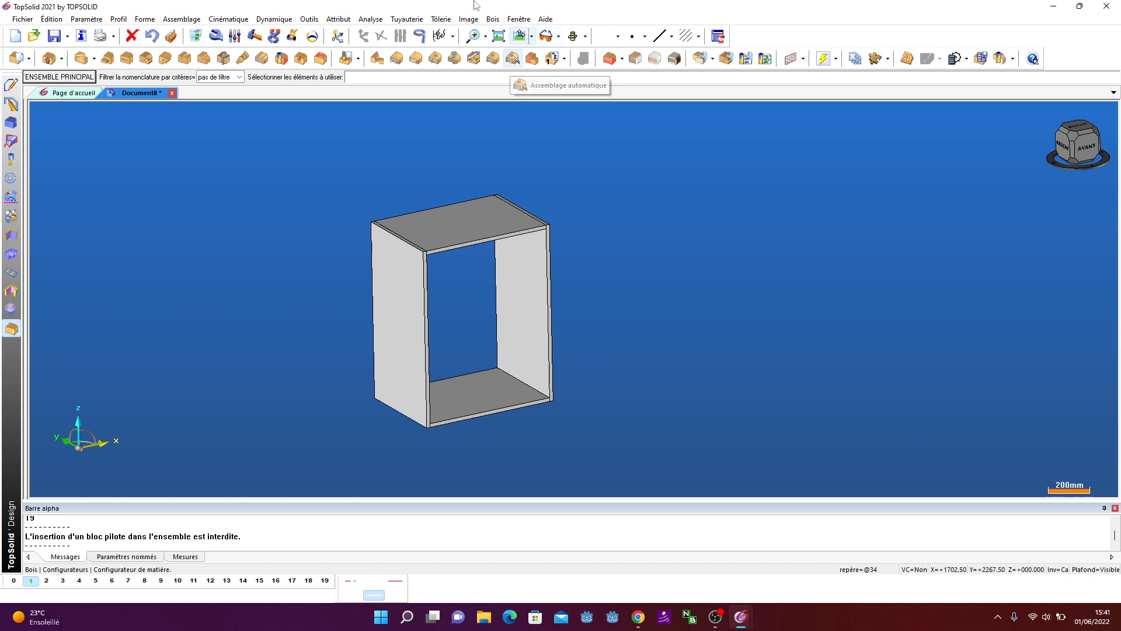
left_click(492, 18)
mouse_move(527, 43)
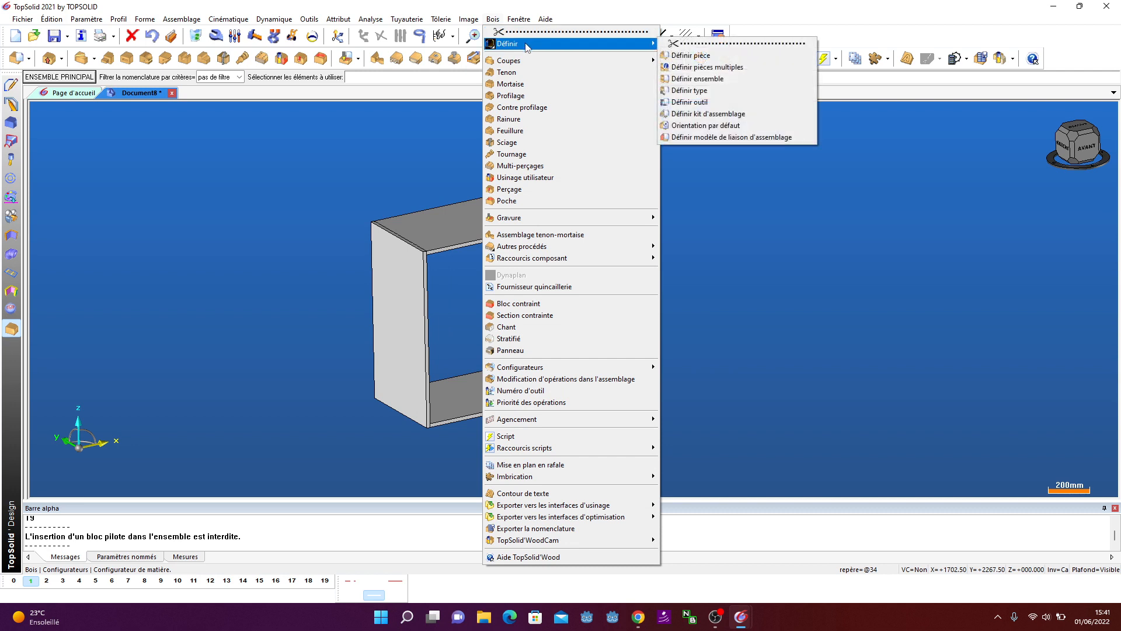
left_click(697, 78)
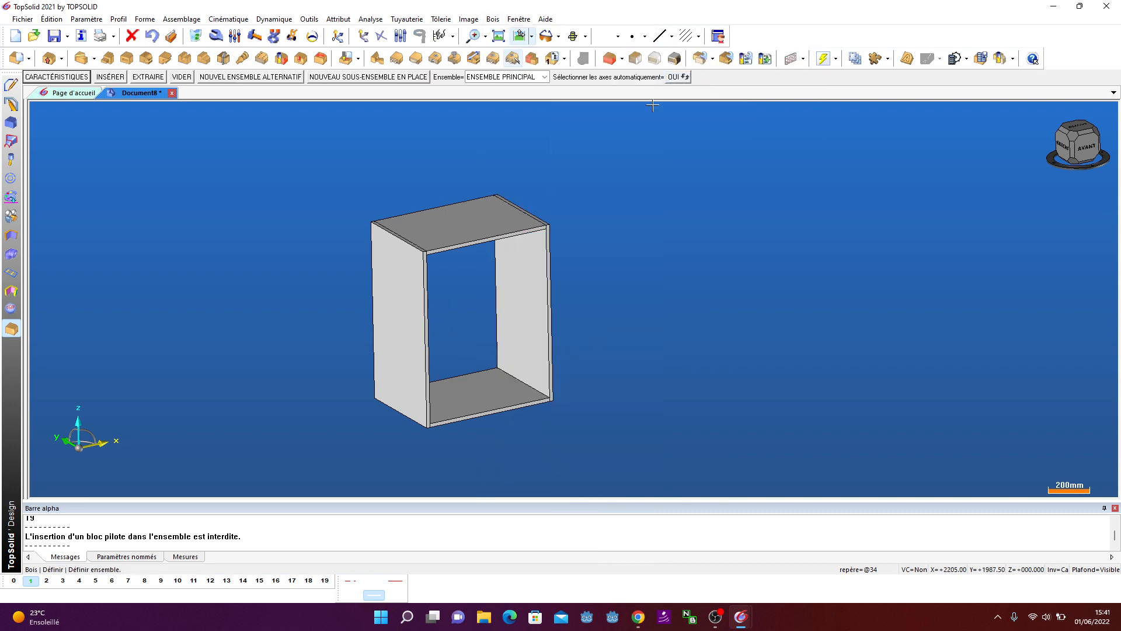
scroll(333, 185, "down", 1)
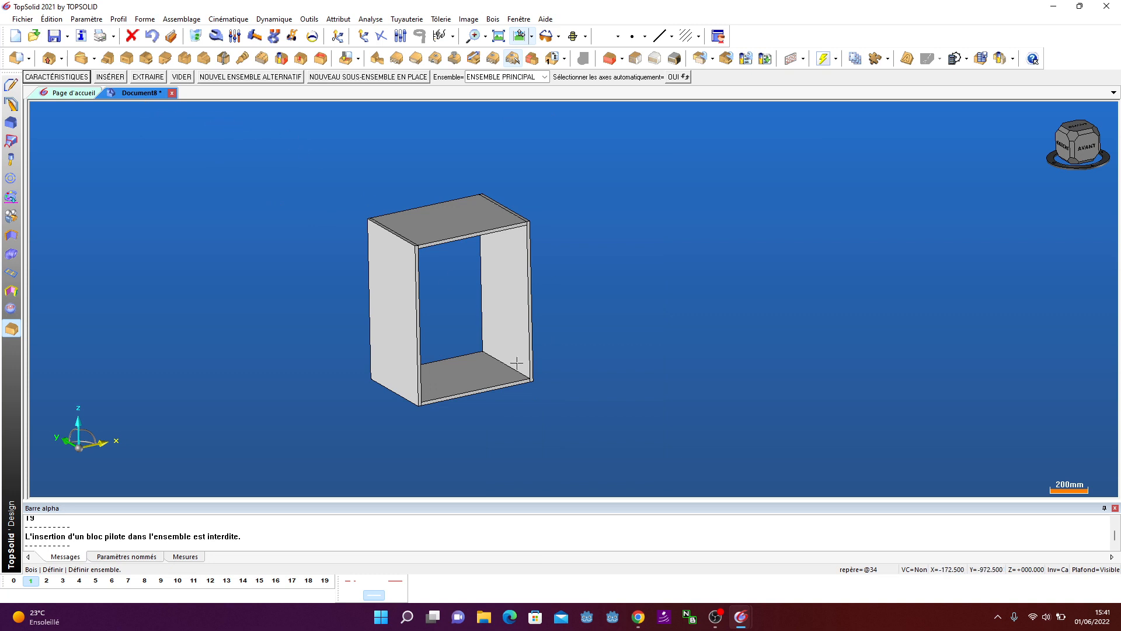
left_click(78, 81)
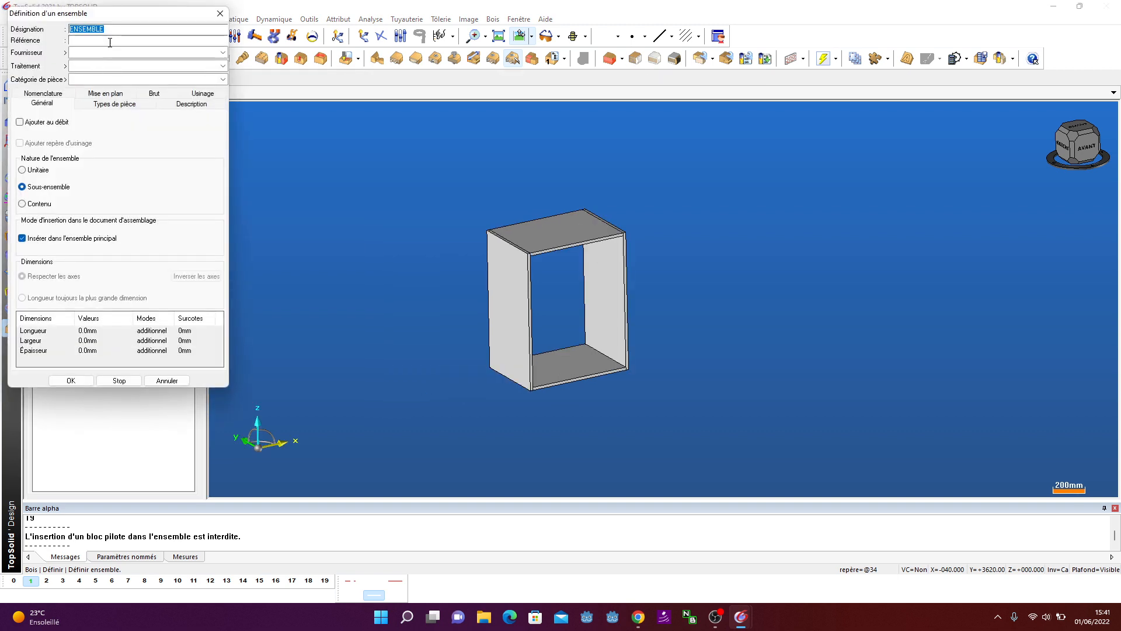
left_click_drag(115, 18, 367, 74)
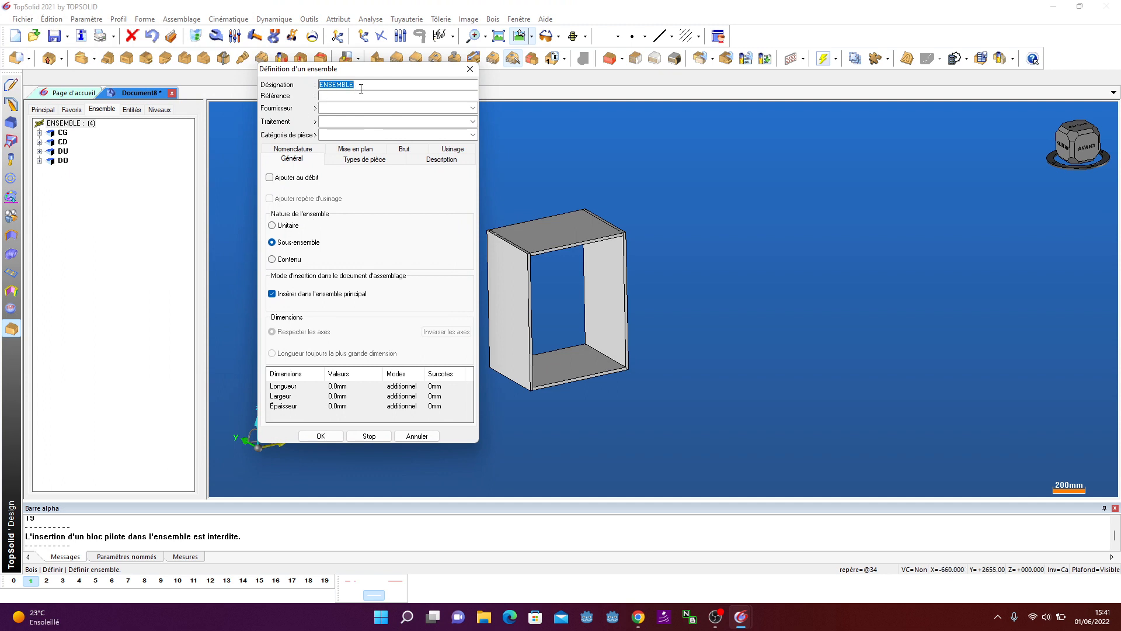
type("COTE")
type("CAISSO")
type("N COTE FILAN")
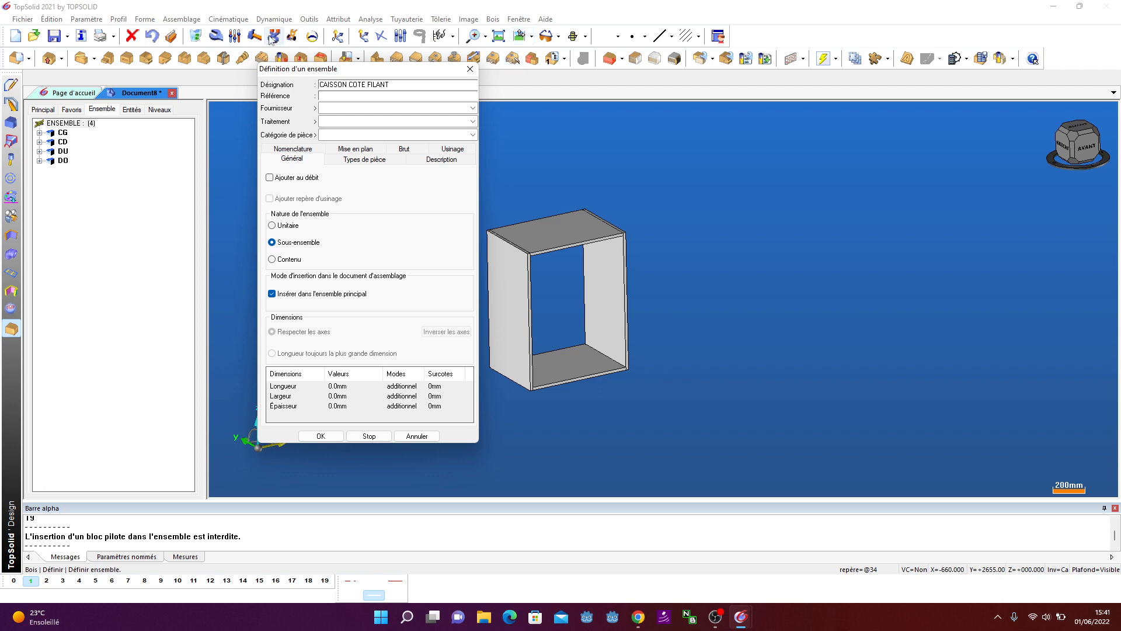
left_click(355, 96)
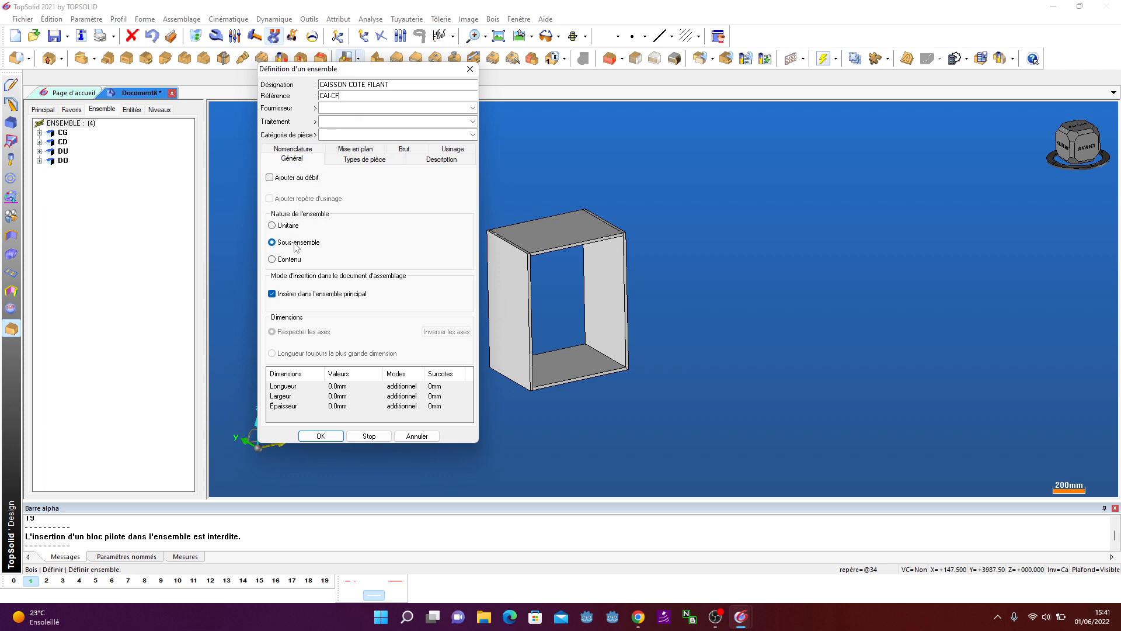
left_click(325, 435)
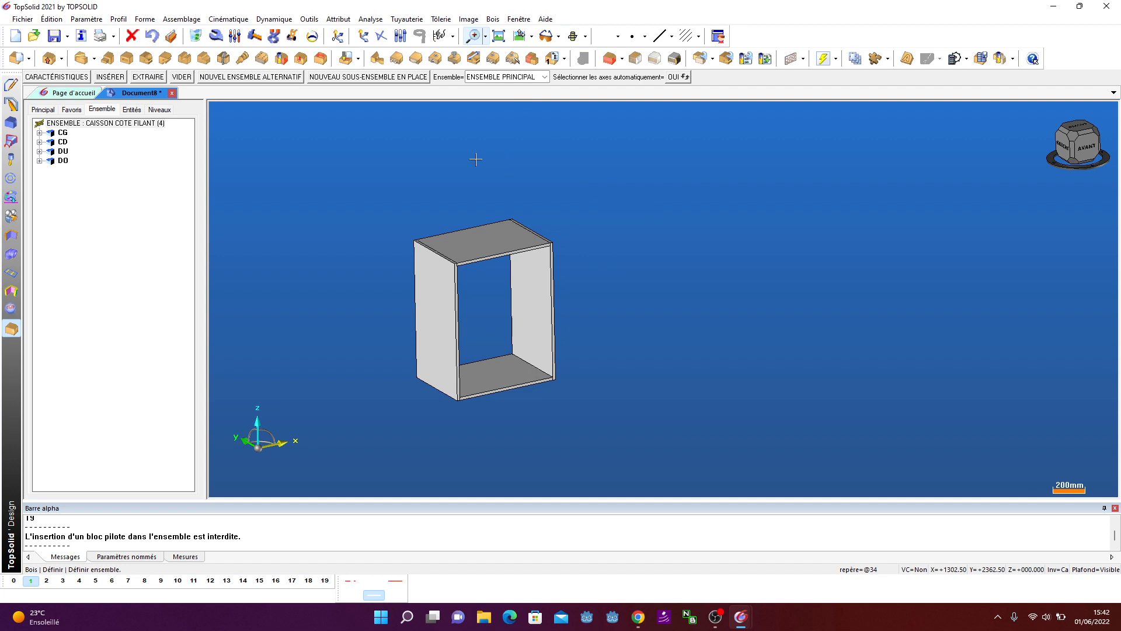
List the document's parameters in the entity tree to review the driver block lengths and panel thickness
left_click(87, 20)
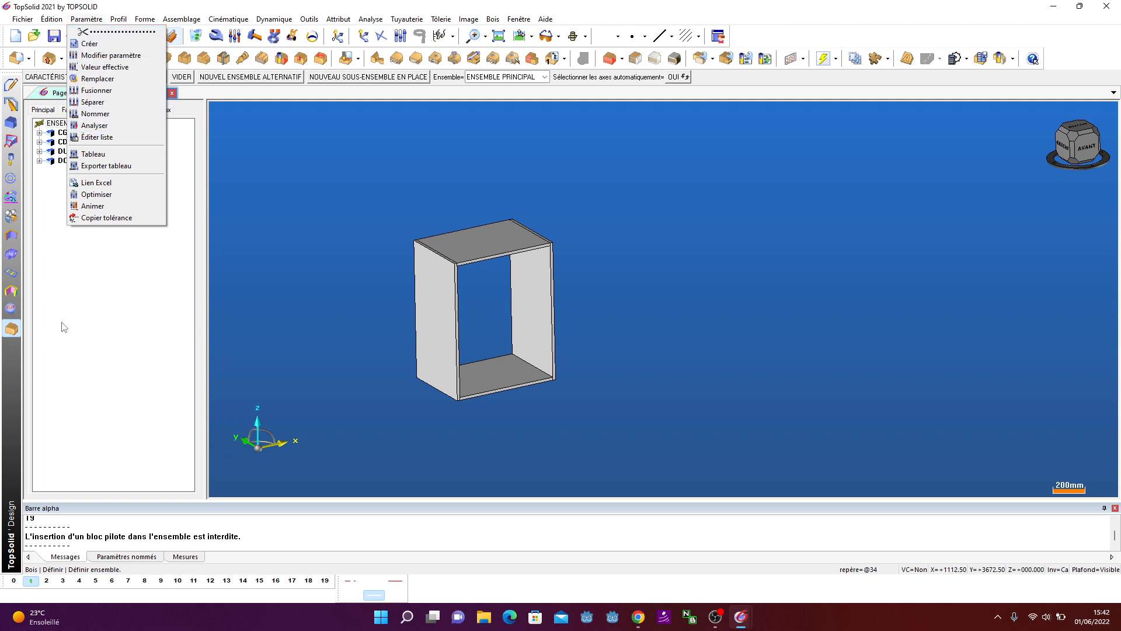
left_click(132, 137)
left_click(132, 110)
left_click(159, 109)
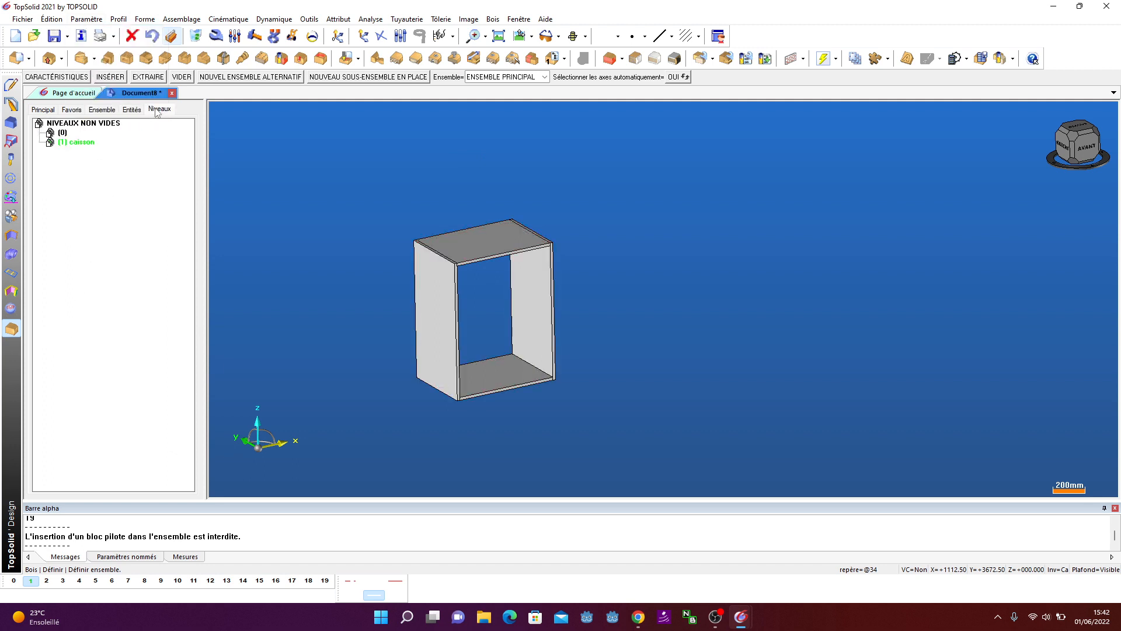
left_click(132, 110)
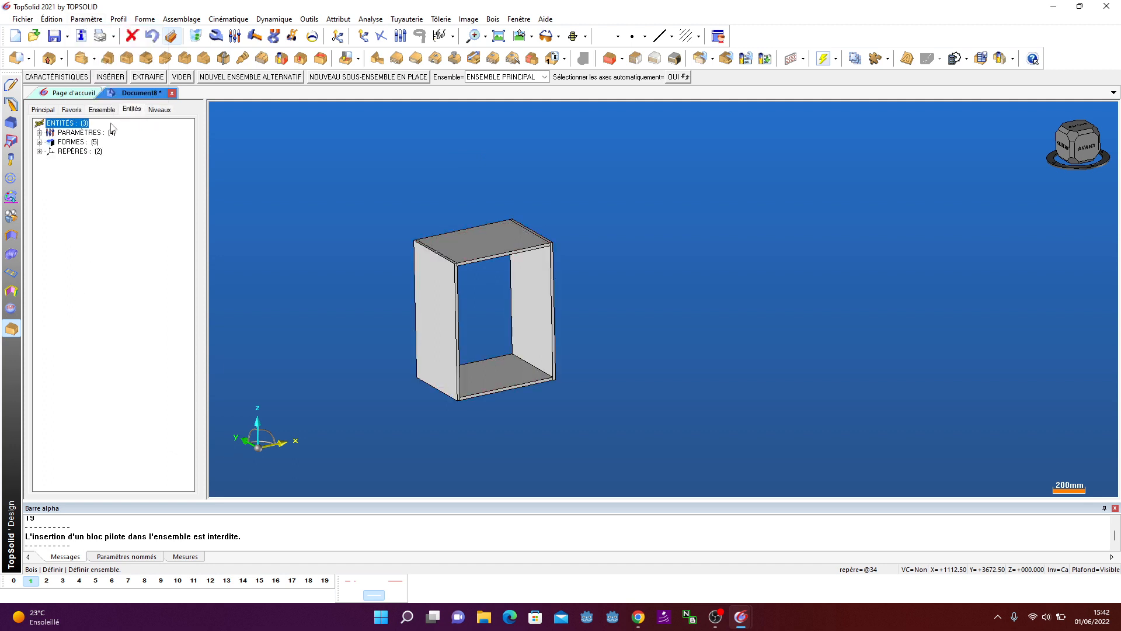
left_click(39, 132)
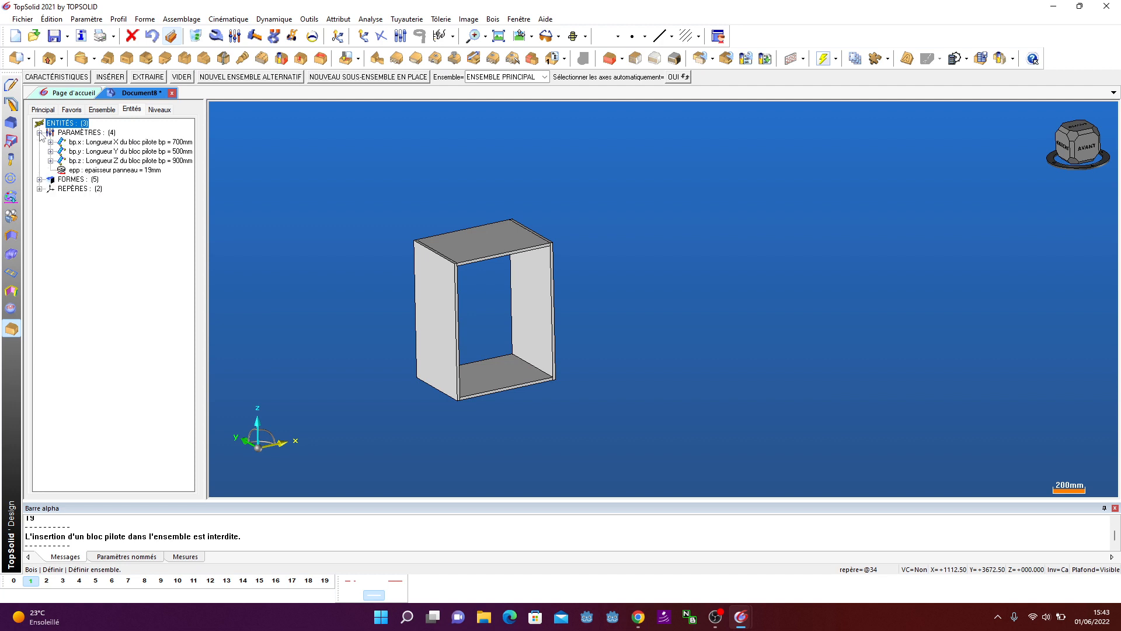
Add the parameter epp to the component's drivers with the designation epaisseur panneau
left_click(39, 132)
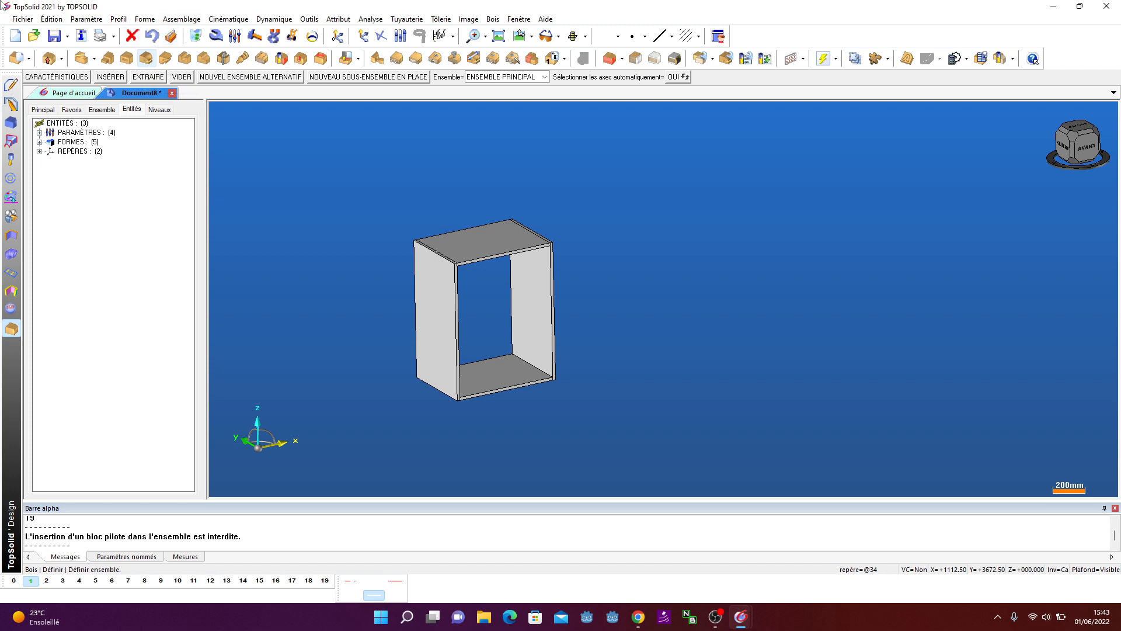
left_click(182, 19)
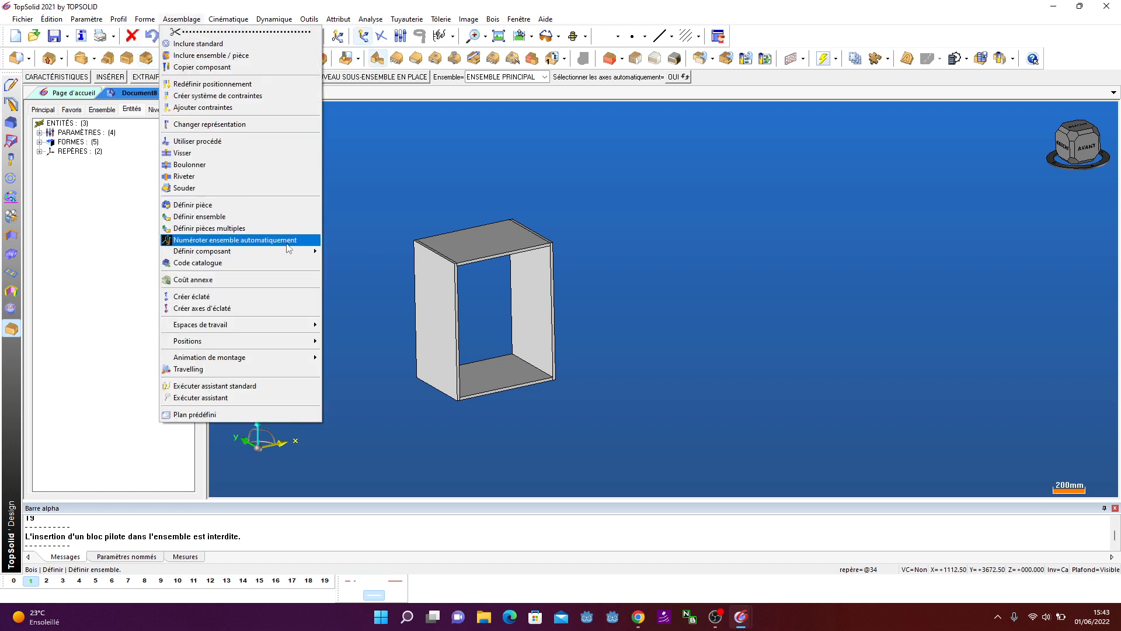
mouse_move(299, 253)
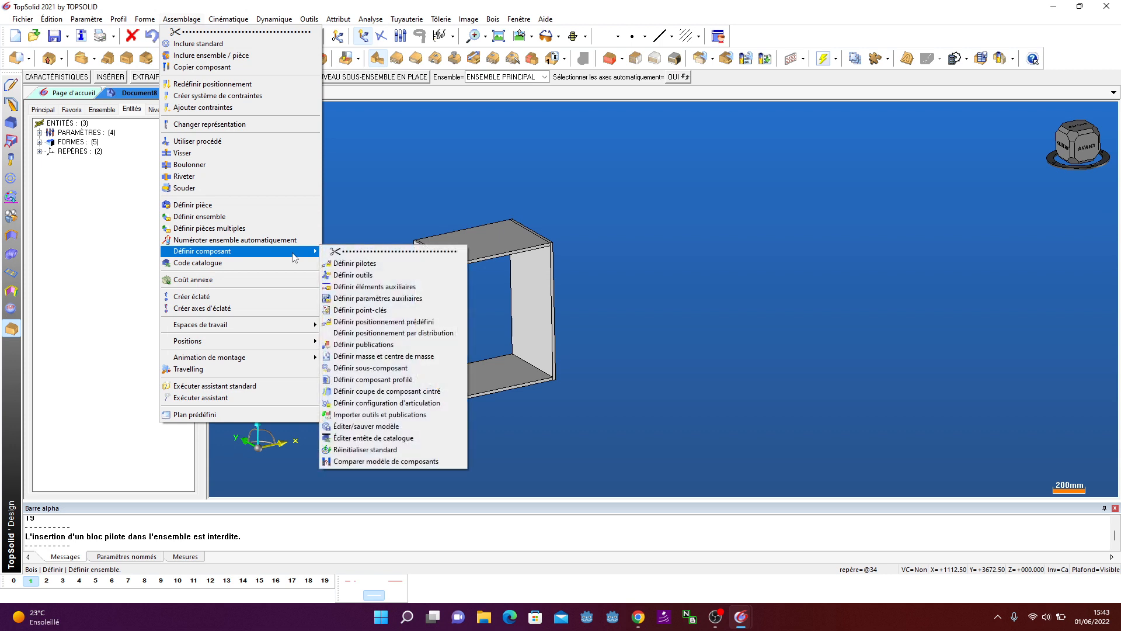
left_click(374, 263)
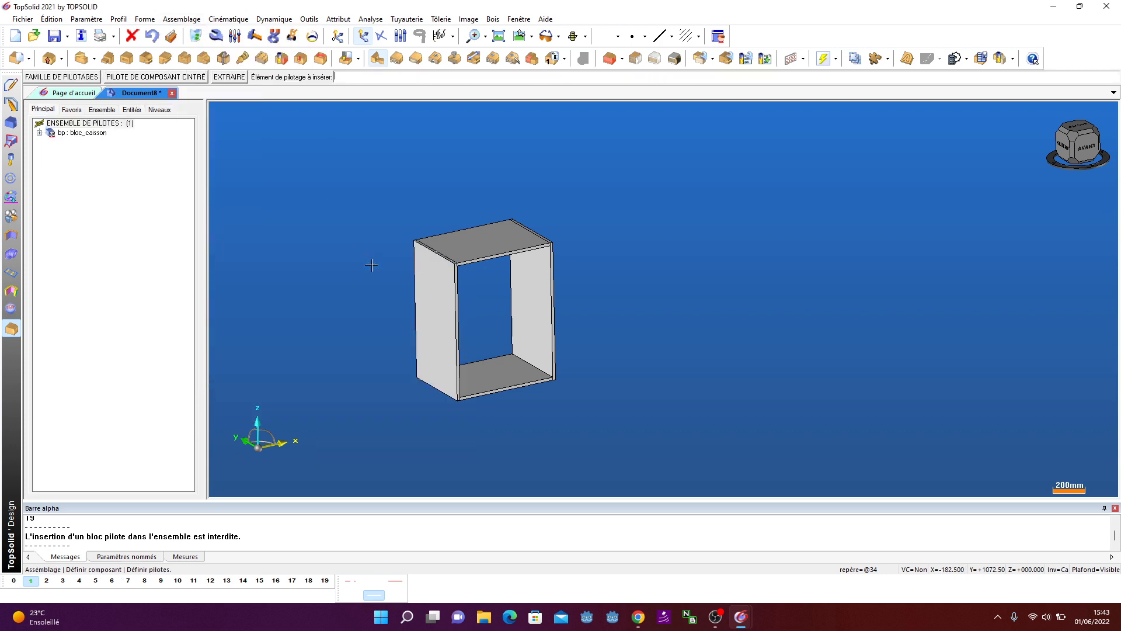
left_click(82, 80)
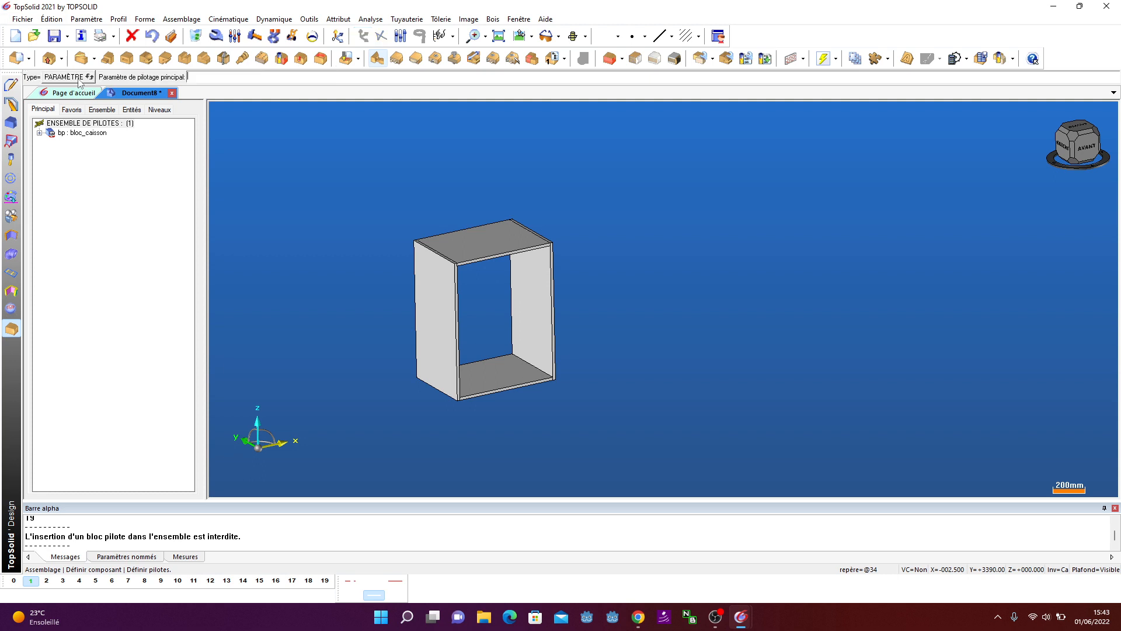
left_click(152, 37)
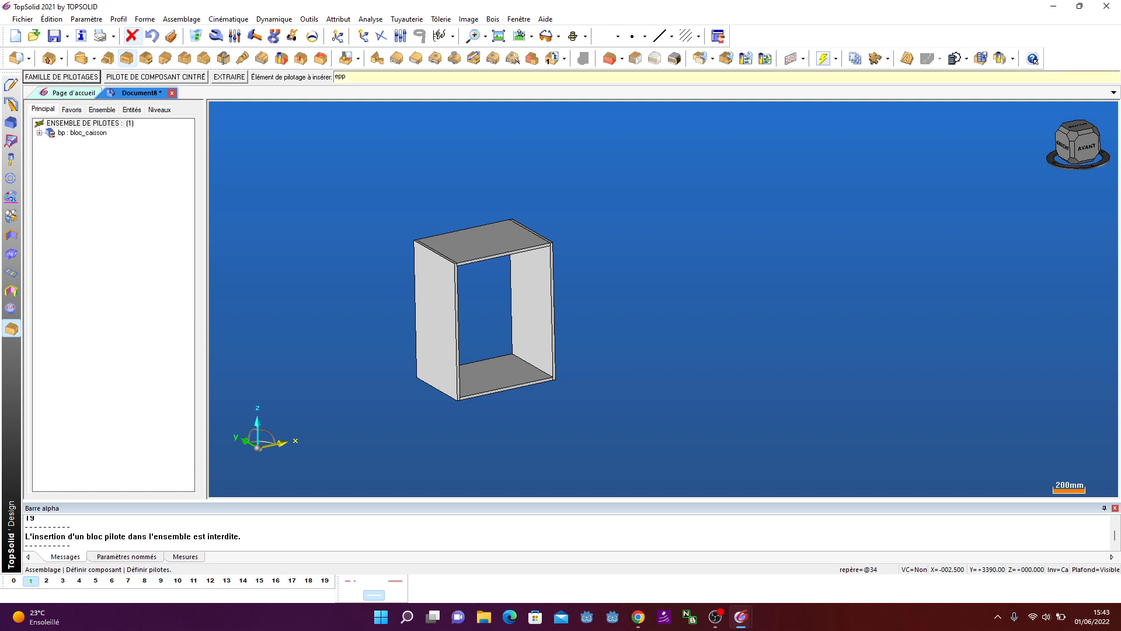
key("Return")
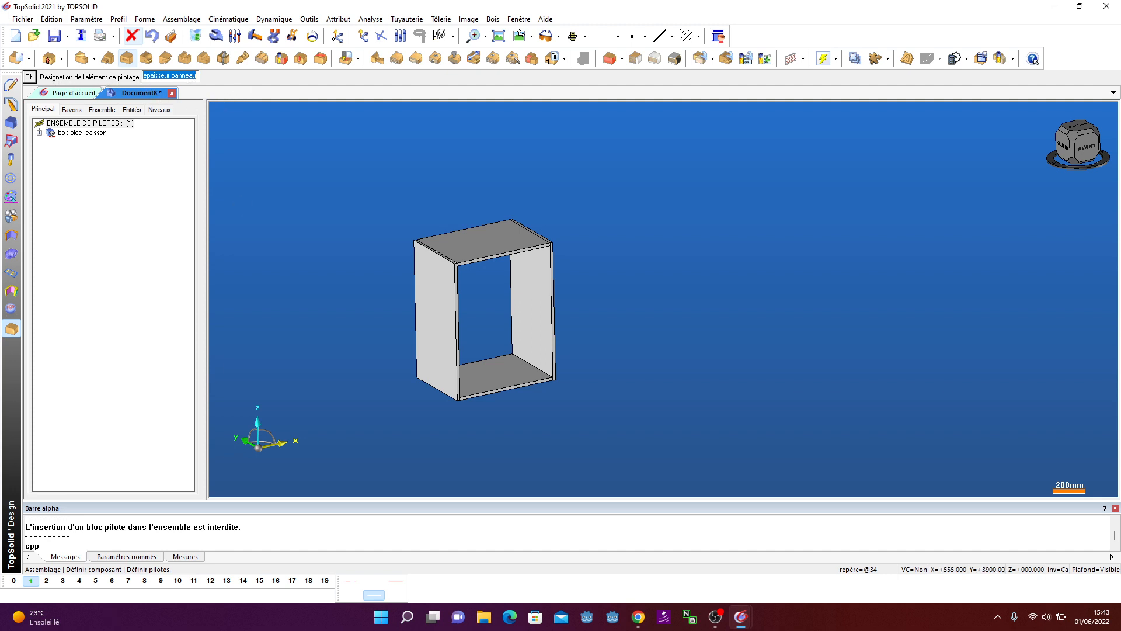
left_click(30, 78)
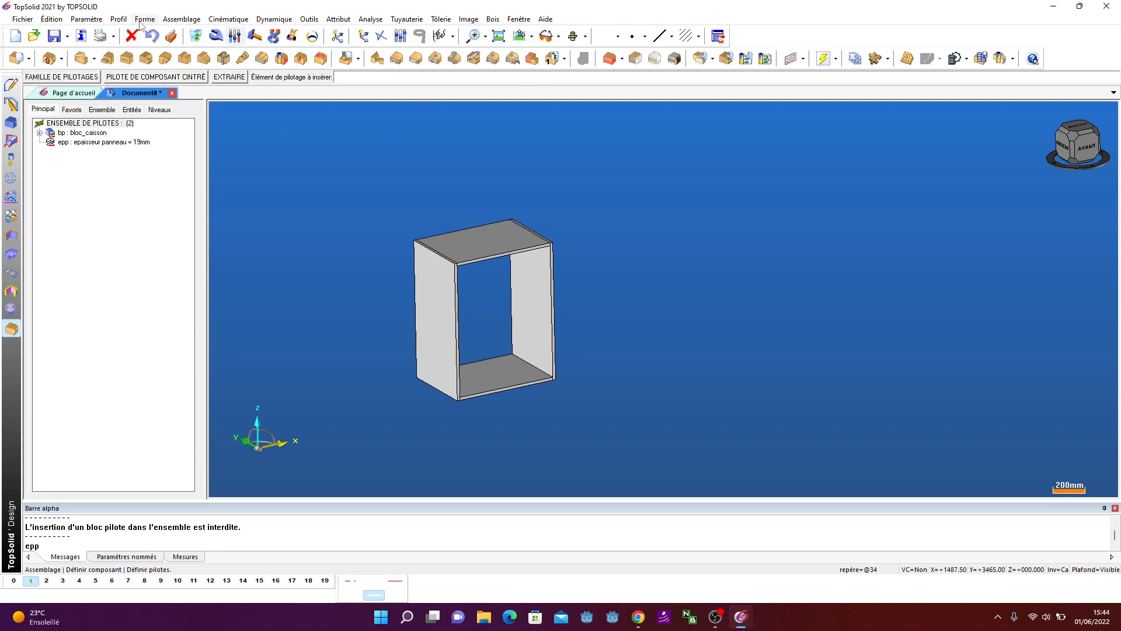
Save the cabinet as a standard model in MON STANDARD 3D under a new family, named caisson with variant cotés filants and version 00
left_click(180, 20)
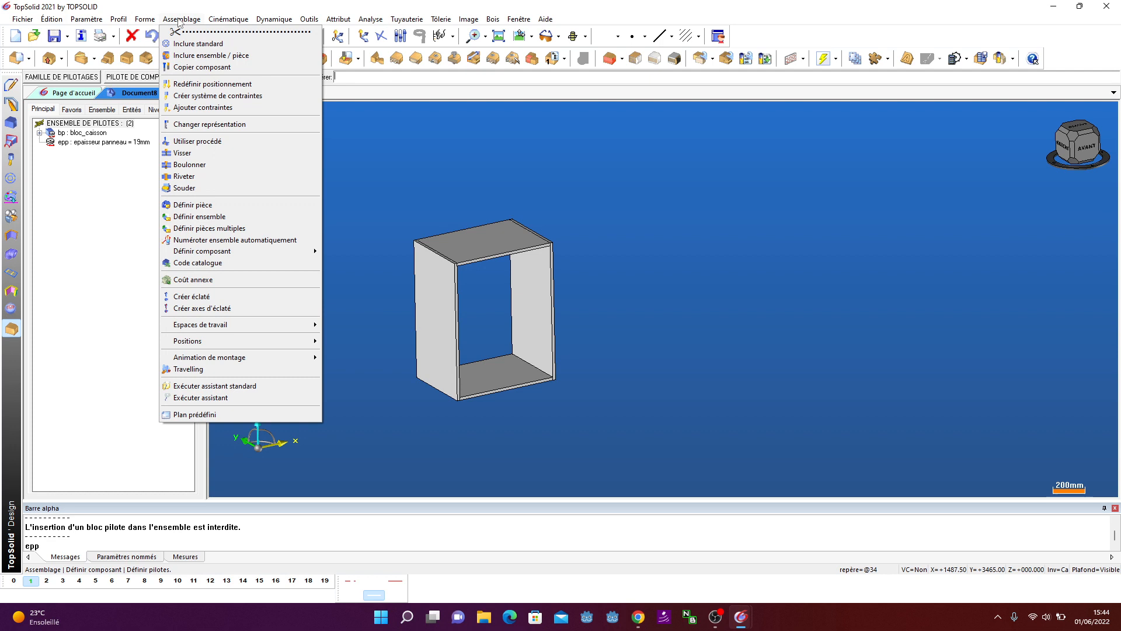
mouse_move(272, 252)
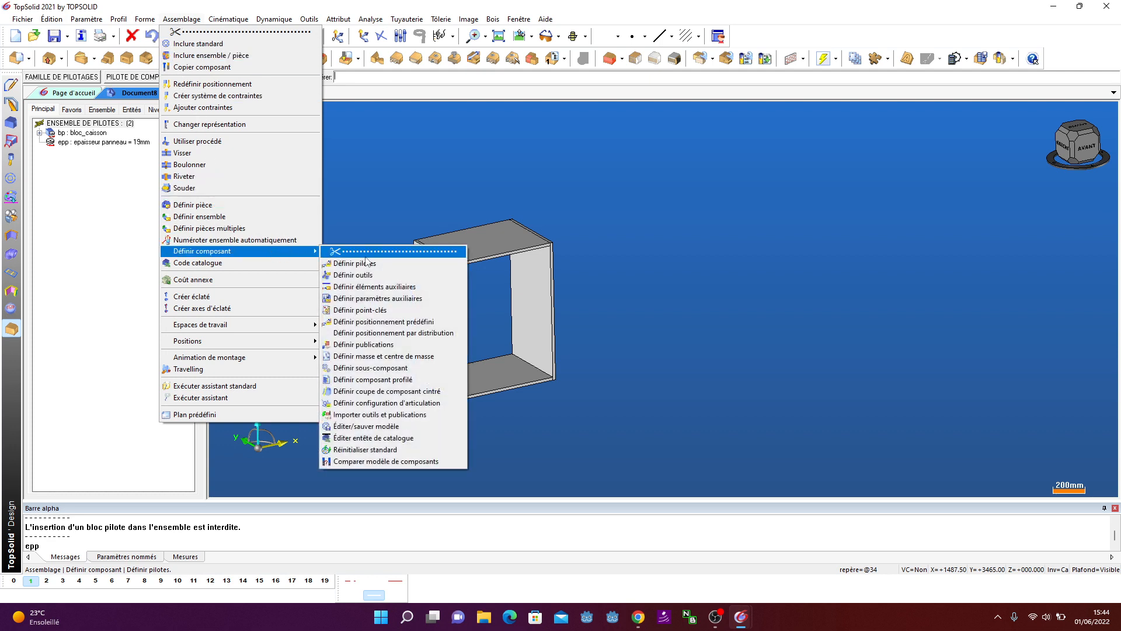
left_click(366, 425)
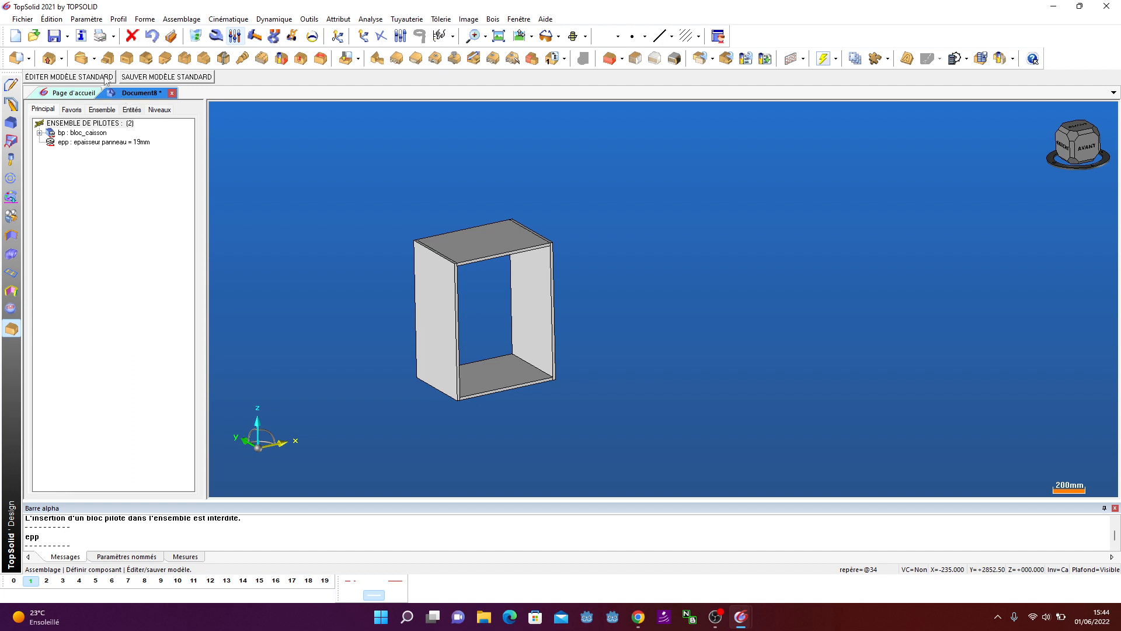
left_click(135, 77)
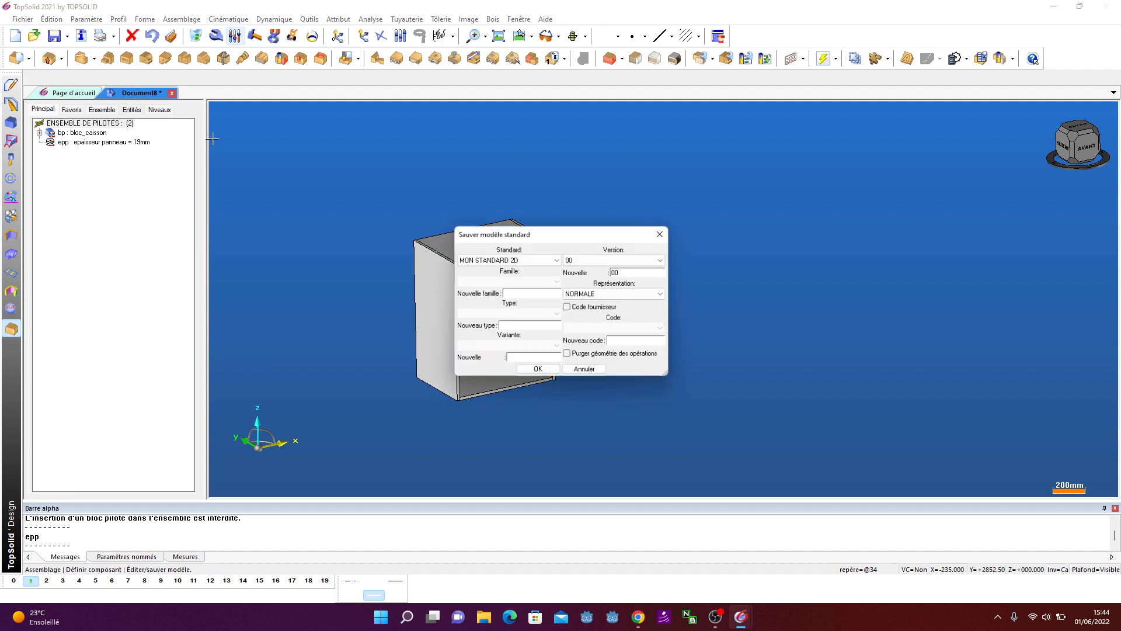
left_click(497, 260)
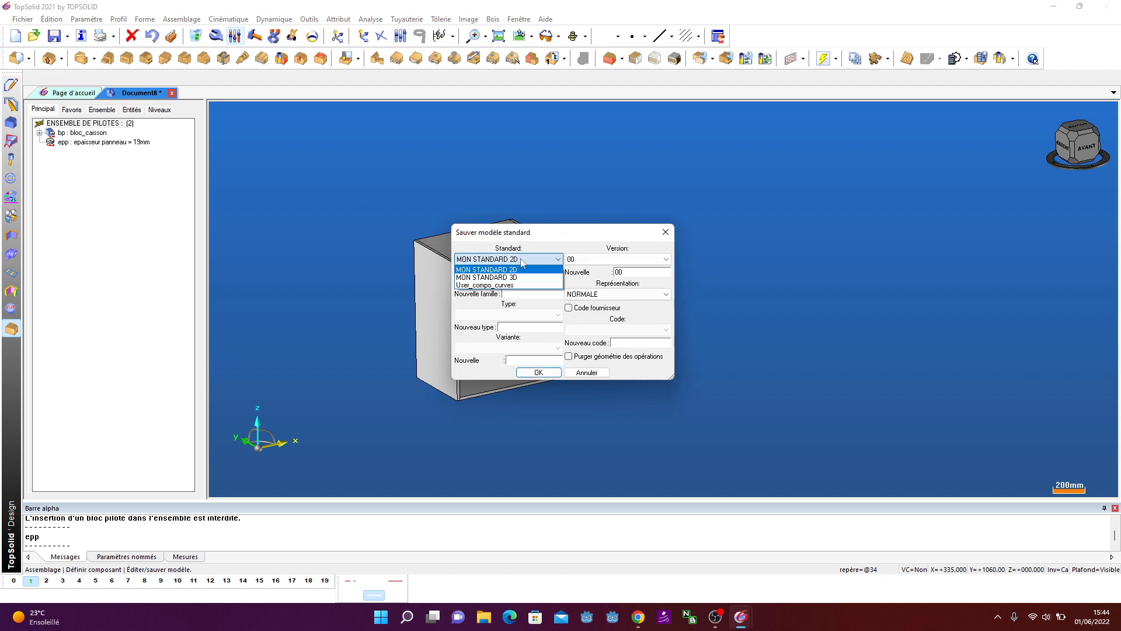
left_click(507, 279)
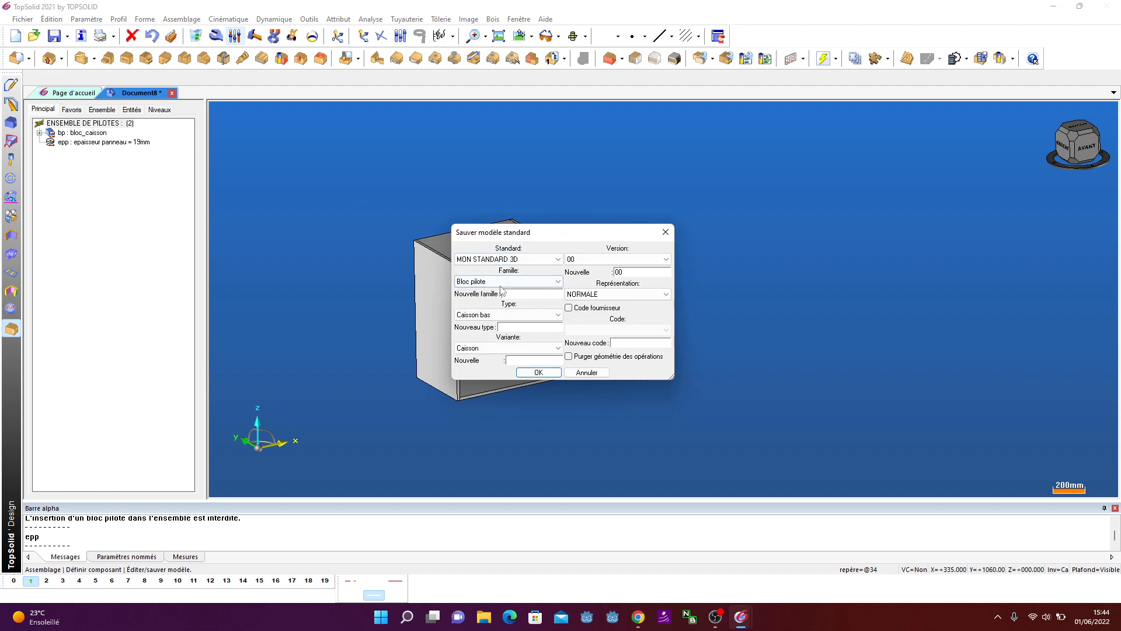
left_click(515, 294)
left_click(551, 374)
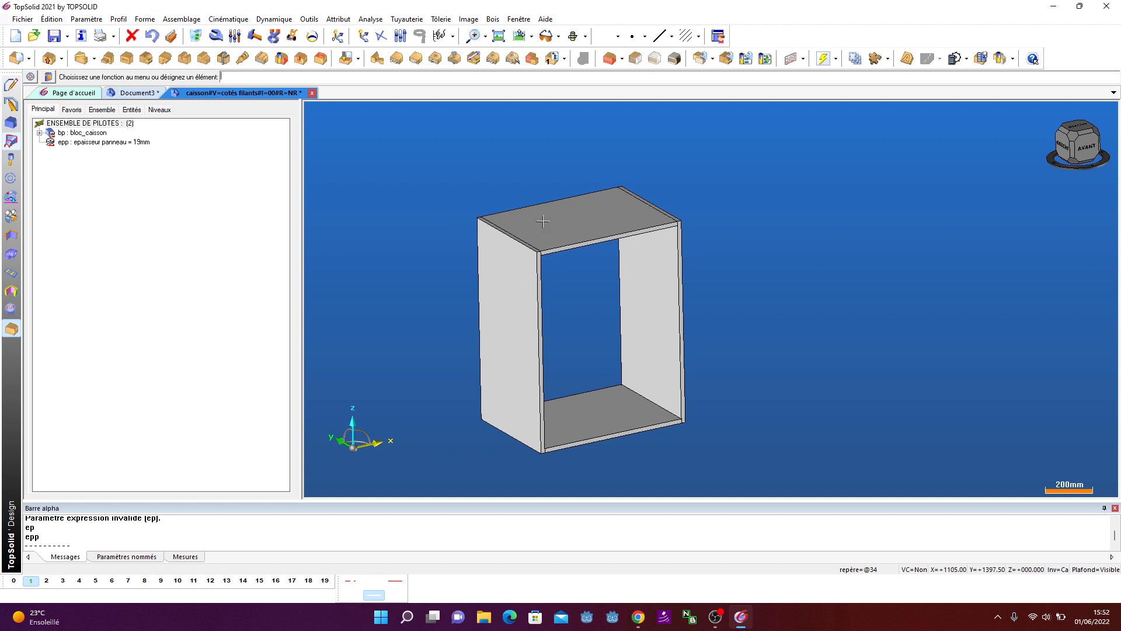
Examine the cabinet model closely where the top panel meets the side panels
scroll(476, 201, "down", 2)
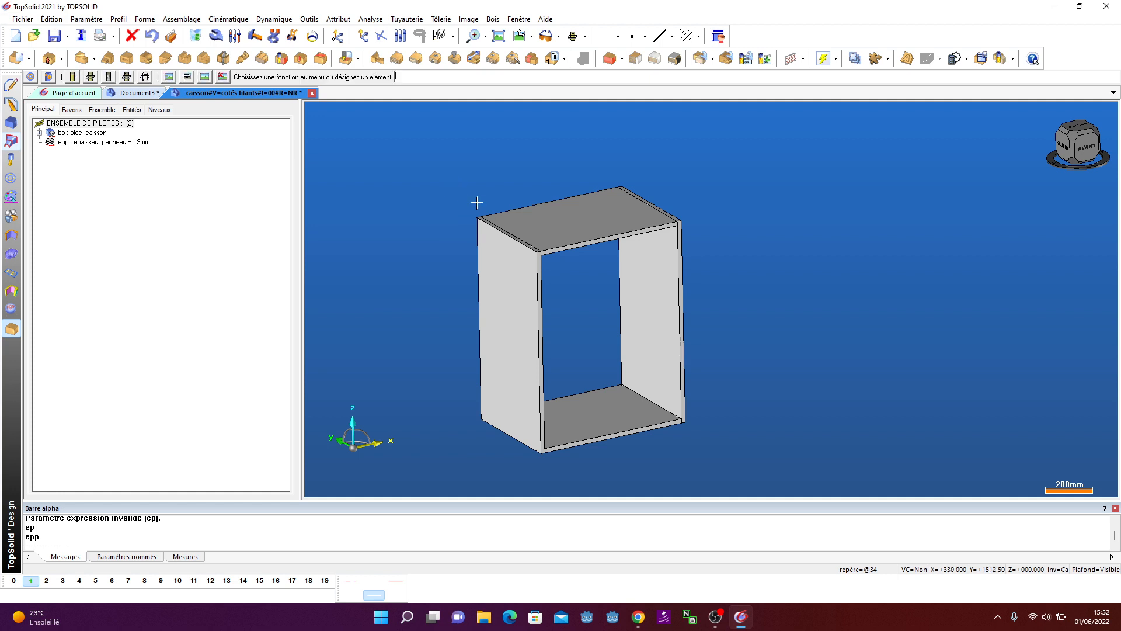
scroll(487, 217, "up", 2)
scroll(487, 216, "up", 2)
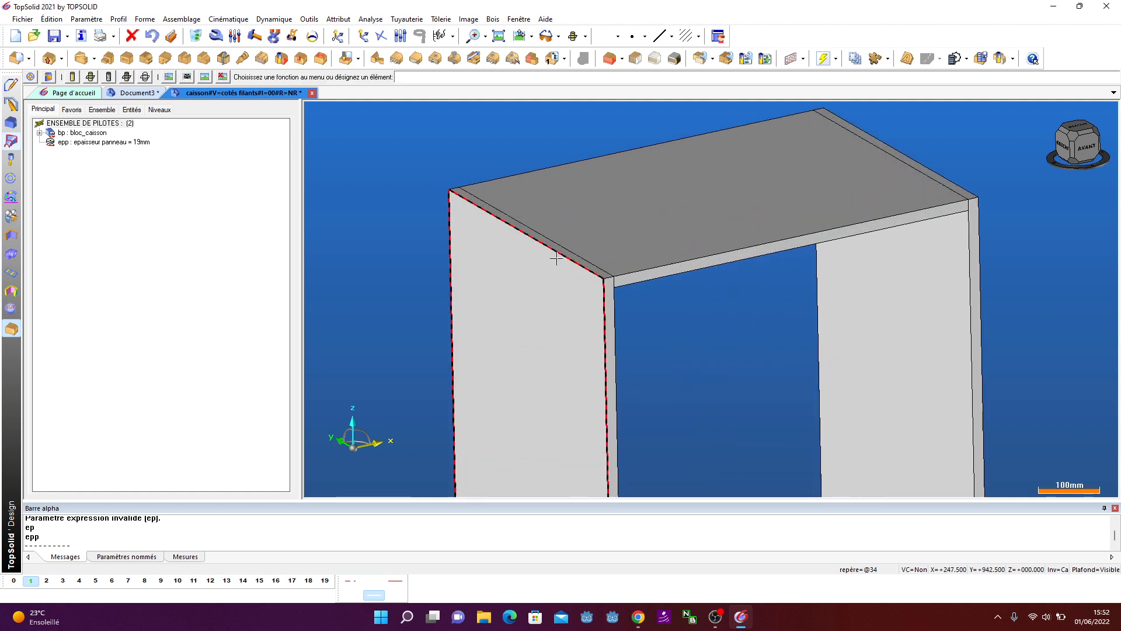
scroll(528, 256, "down", 3)
scroll(557, 243, "up", 2)
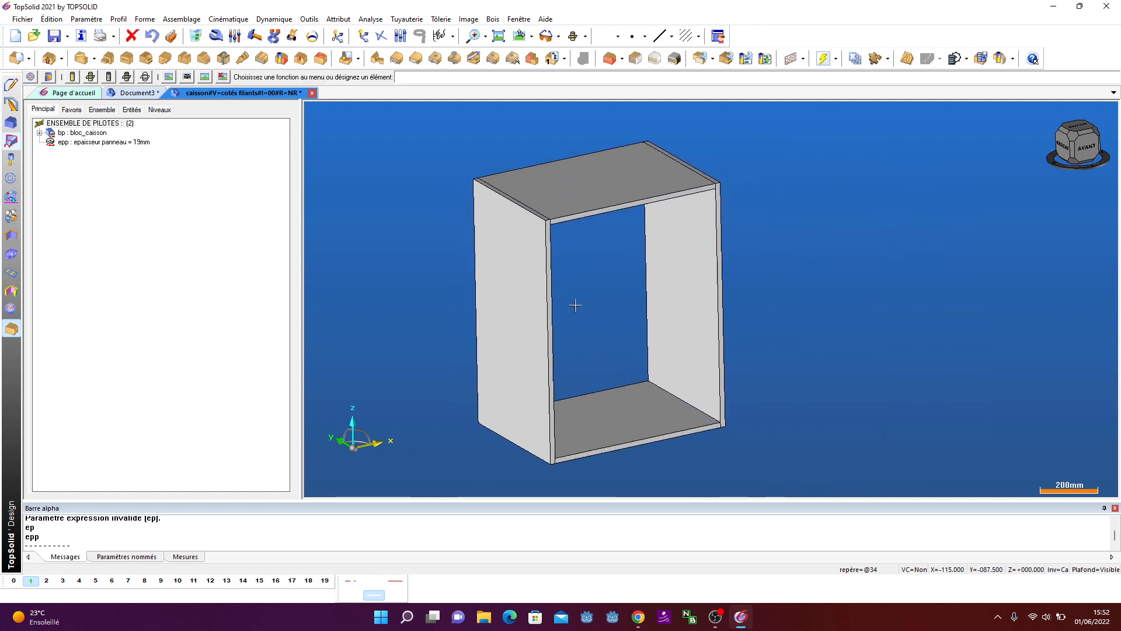
scroll(562, 240, "down", 2)
scroll(512, 218, "up", 3)
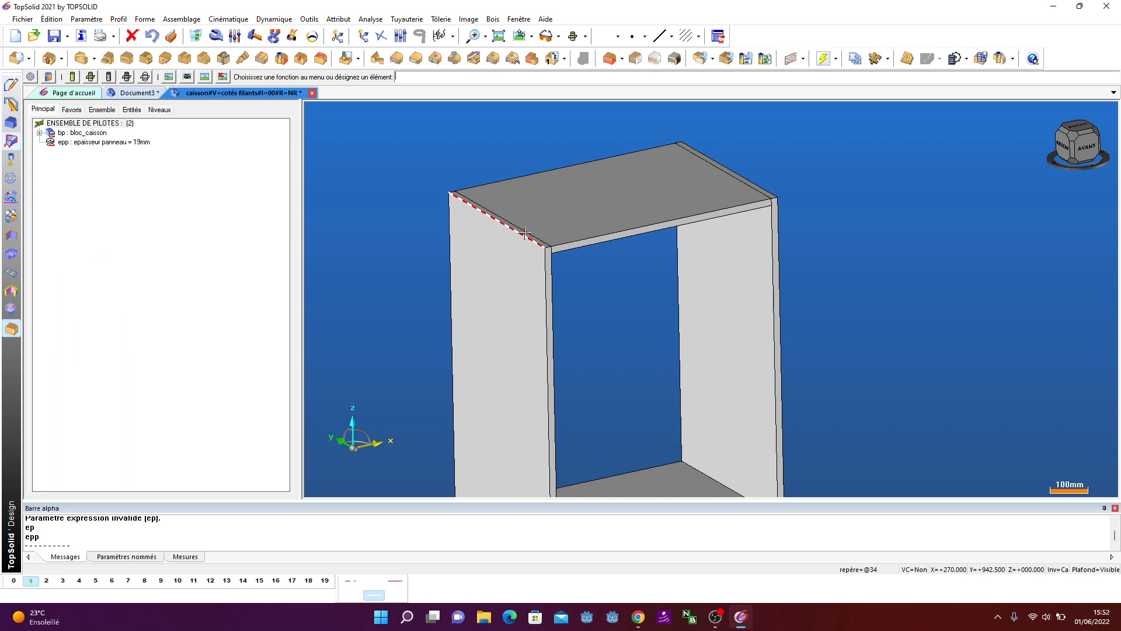
scroll(525, 233, "down", 5)
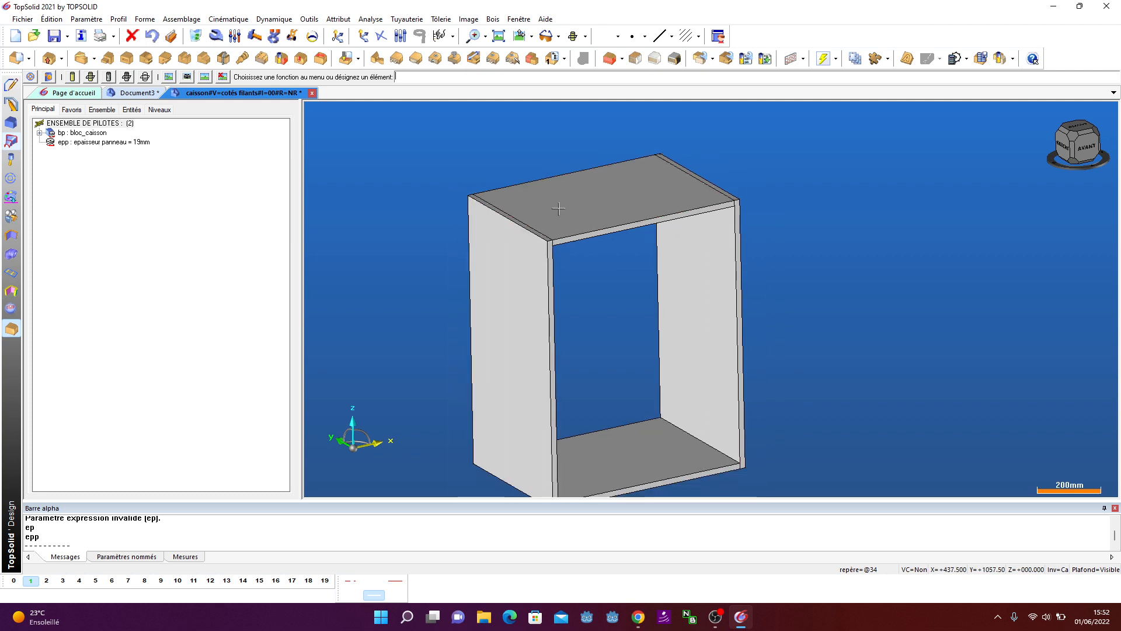
scroll(524, 190, "up", 2)
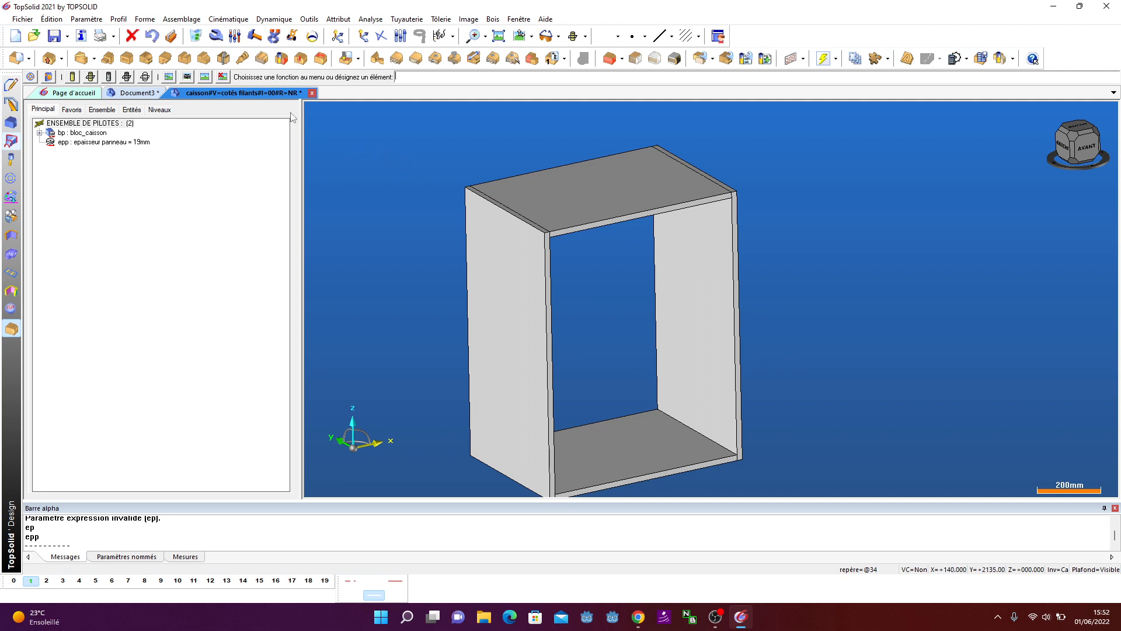
Close the caisson standard document and the original cabinet document without saving their changes
left_click(312, 93)
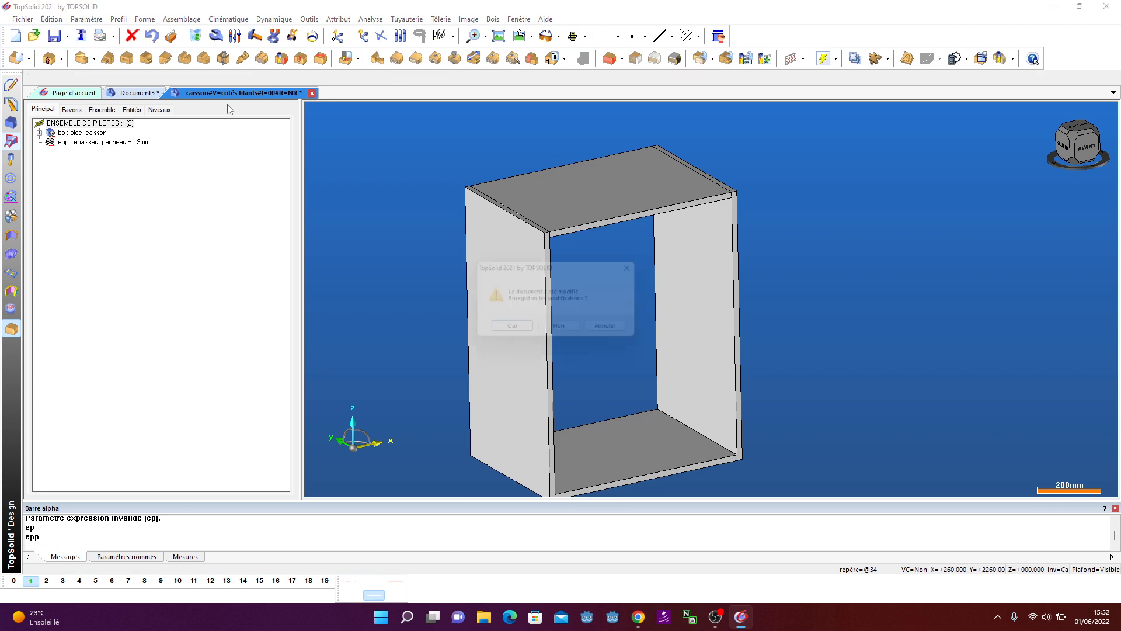
left_click(562, 332)
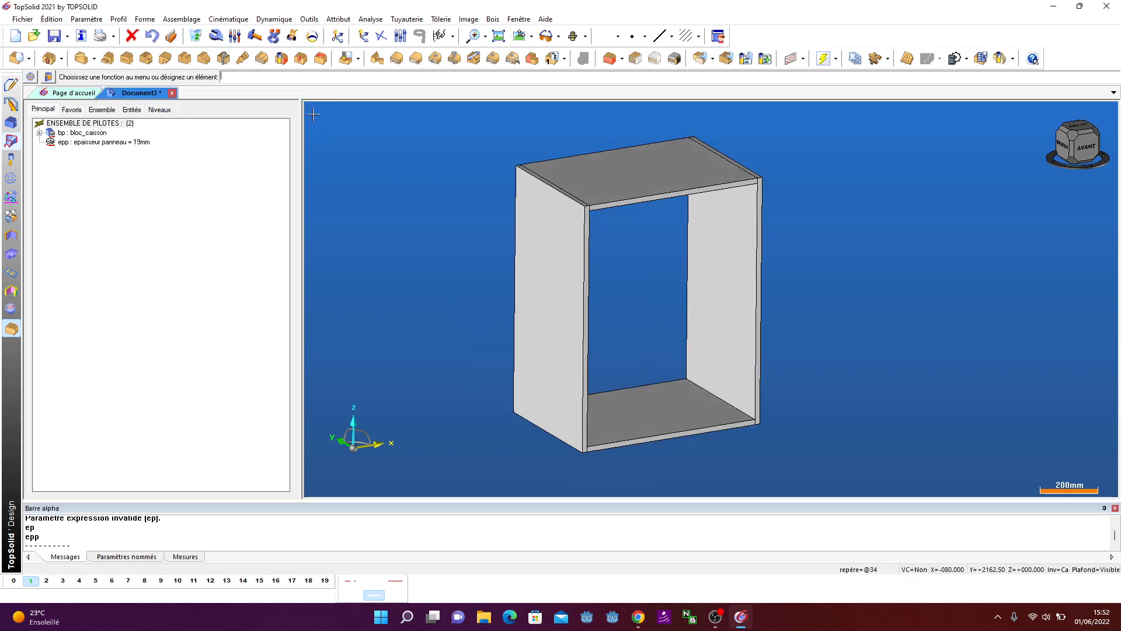
left_click(173, 93)
left_click(561, 331)
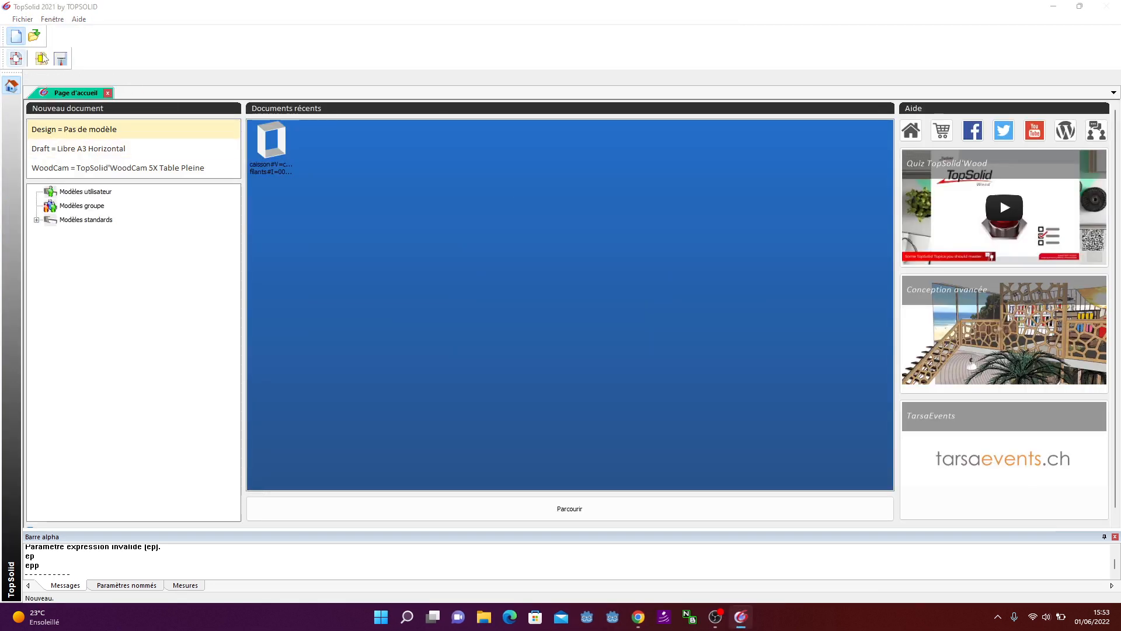
Create a new Design document without a template and sketch a rectangle about 397.5 by 275 mm around the origin
left_click(15, 35)
key("Return")
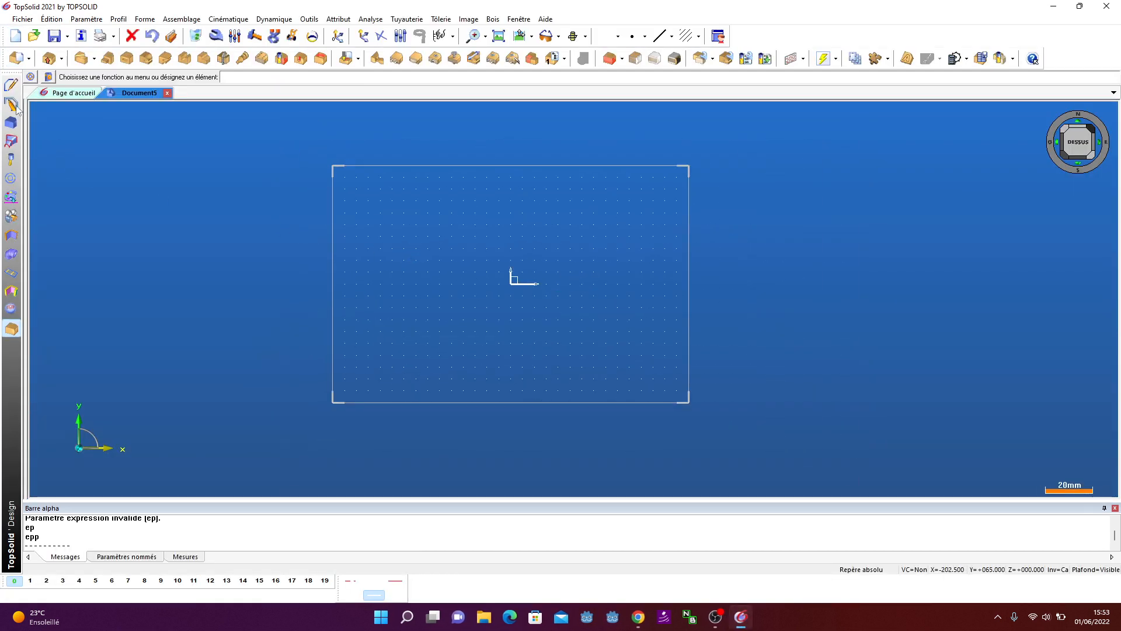
left_click(41, 59)
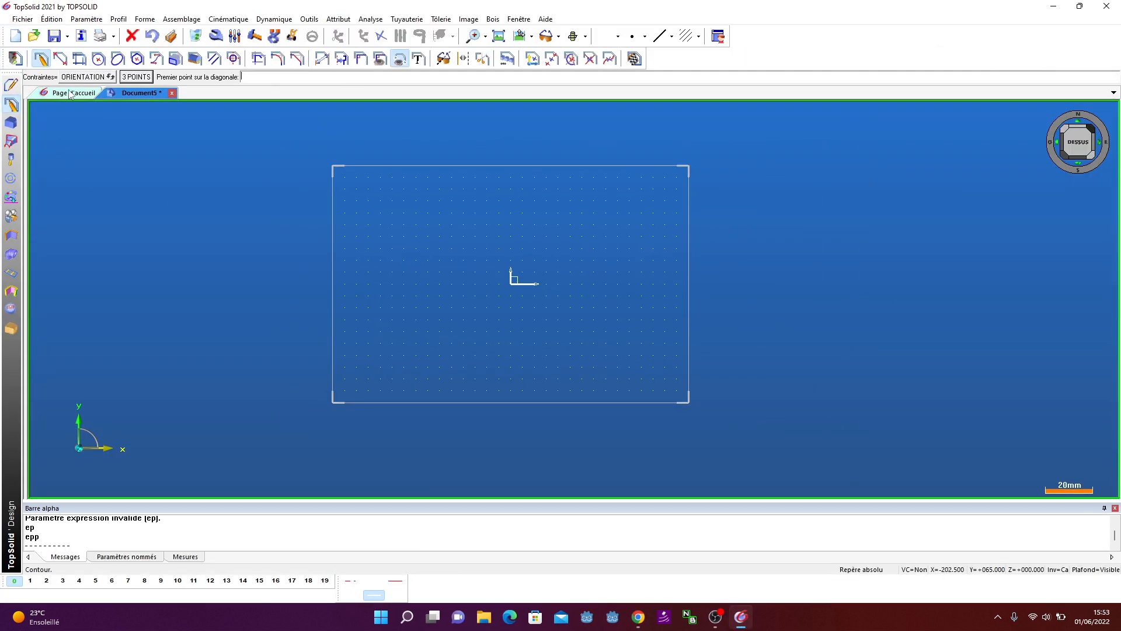
scroll(292, 221, "down", 2)
scroll(304, 238, "down", 1)
left_click(233, 157)
left_click(533, 365)
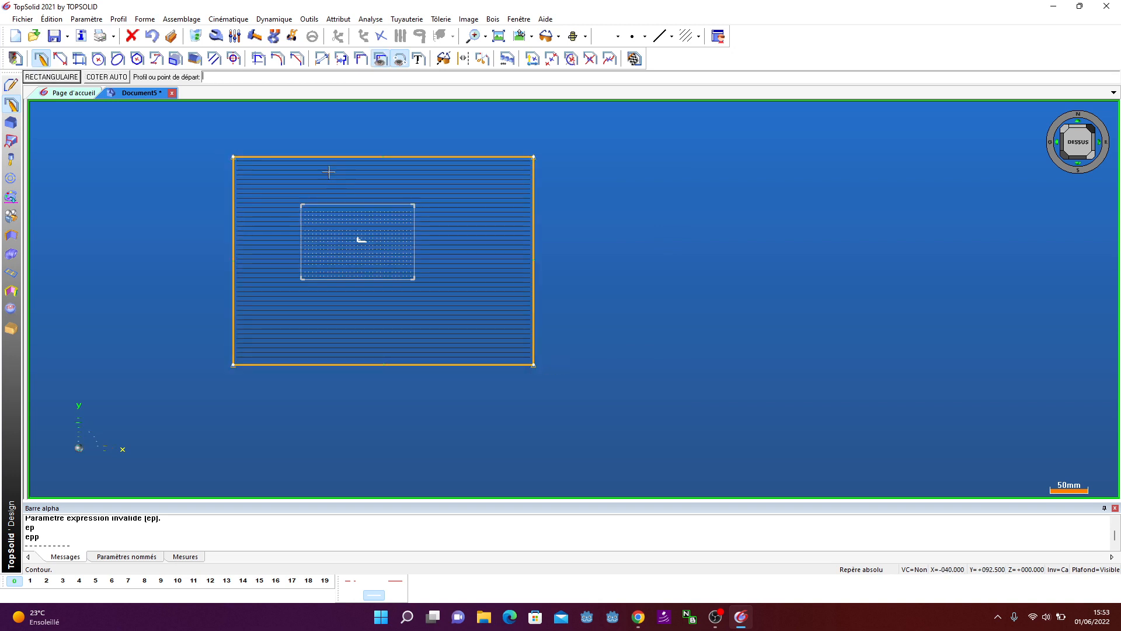
Dimension the rectangle automatically and apply symmetry constraints about the origin
scroll(447, 195, "down", 4)
scroll(247, 147, "up", 1)
left_click(110, 79)
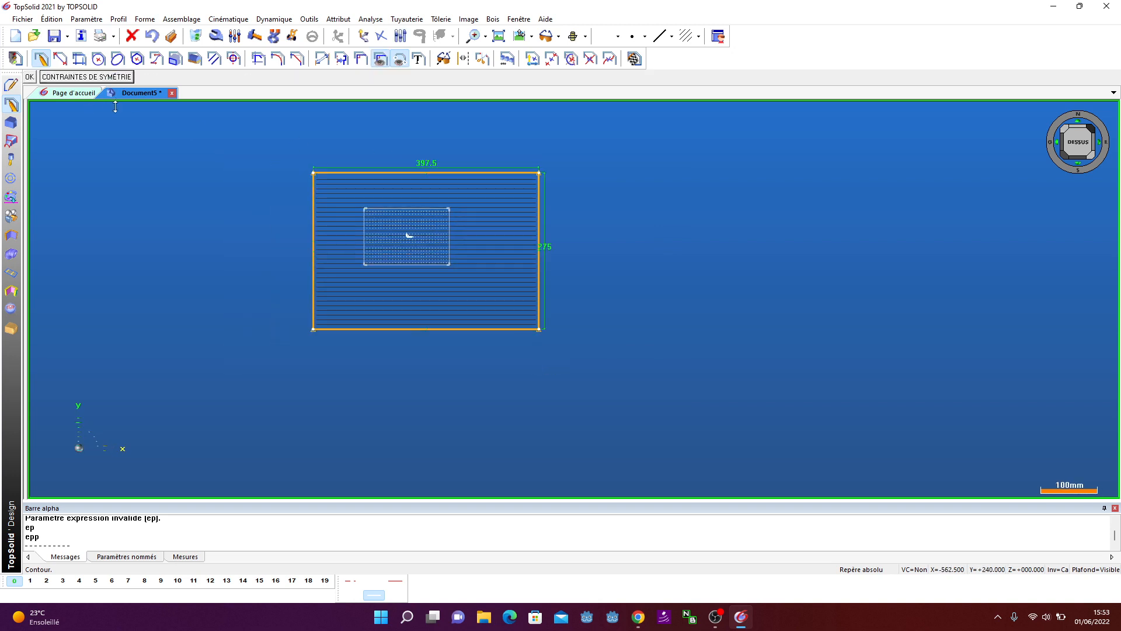
left_click(29, 76)
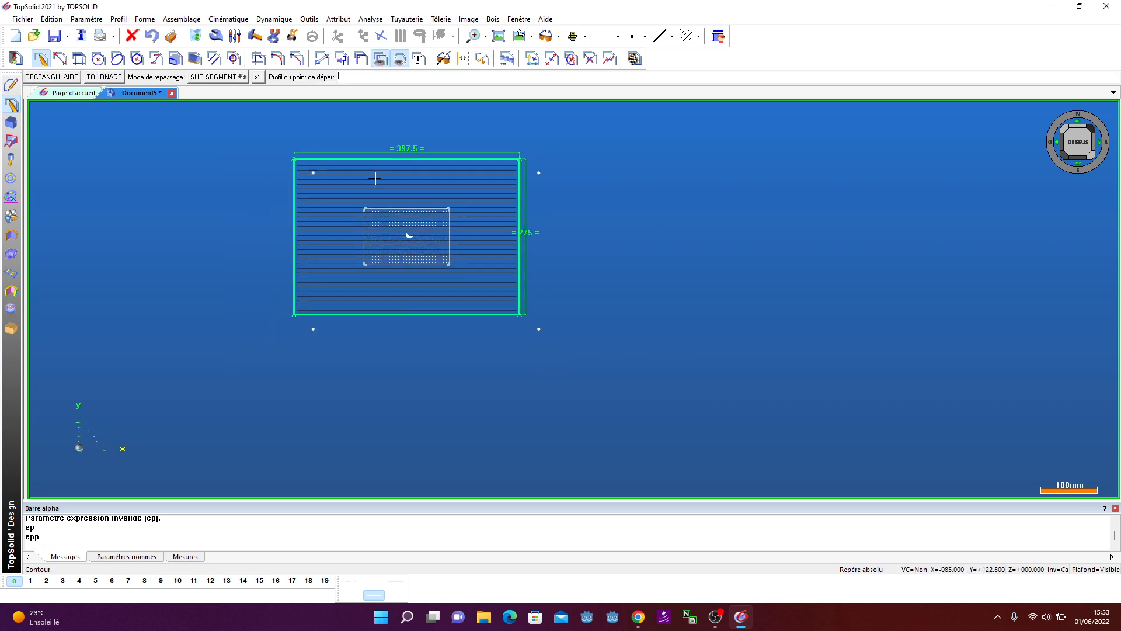
Set the rectangle's width to 200 mm and its height to 300 mm
scroll(429, 185, "up", 1)
left_click(405, 154)
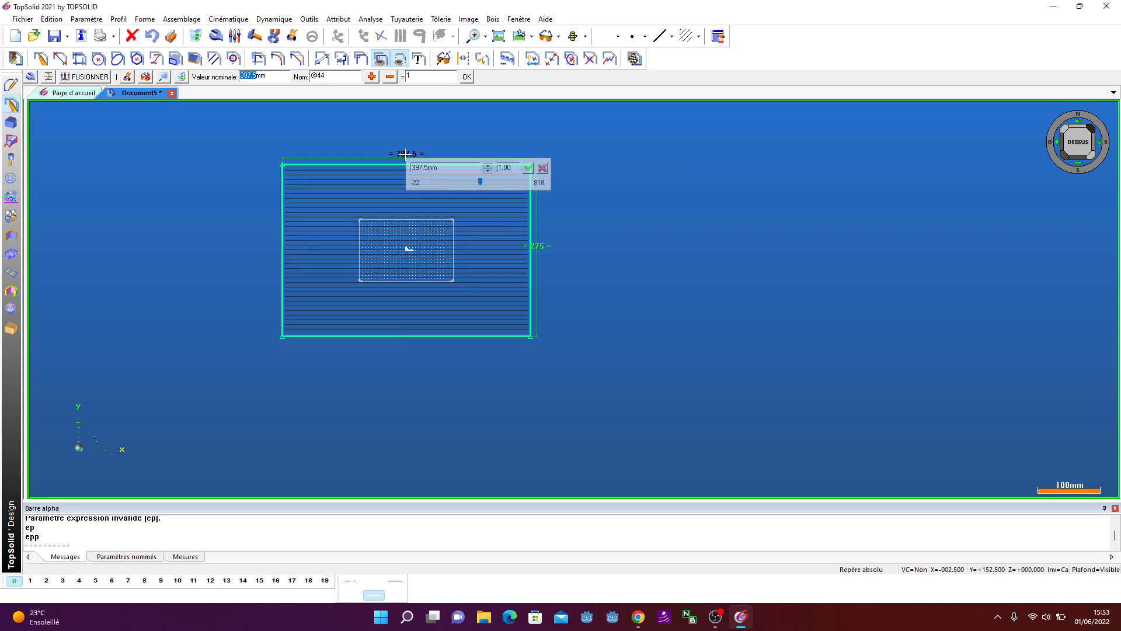
type("200")
key("Return")
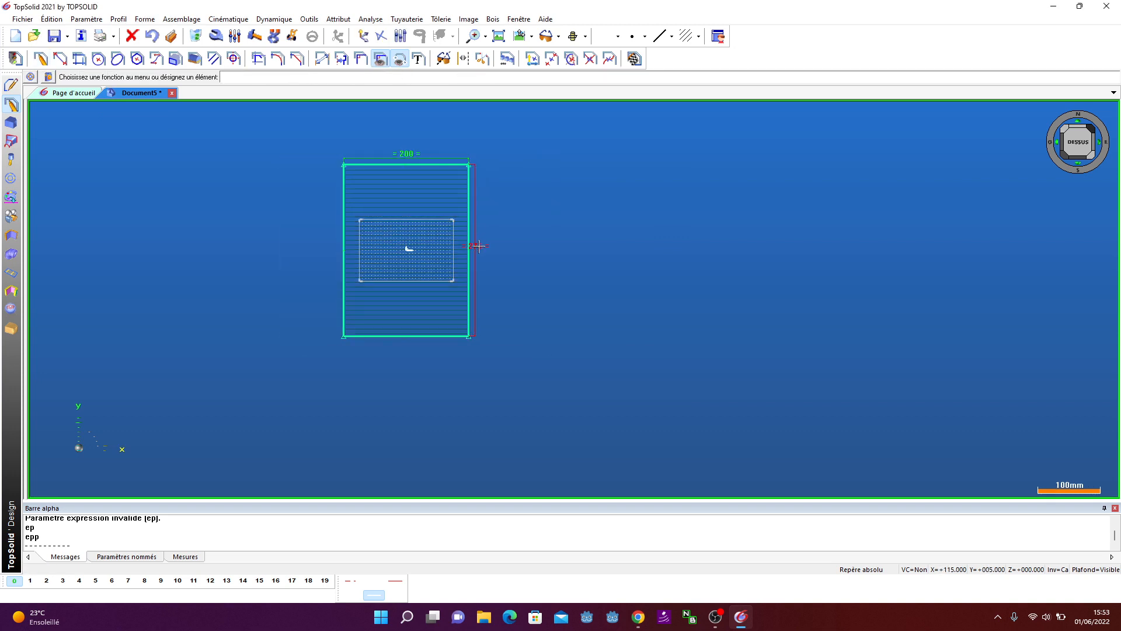
left_click(477, 246)
type("300mm")
key("Return")
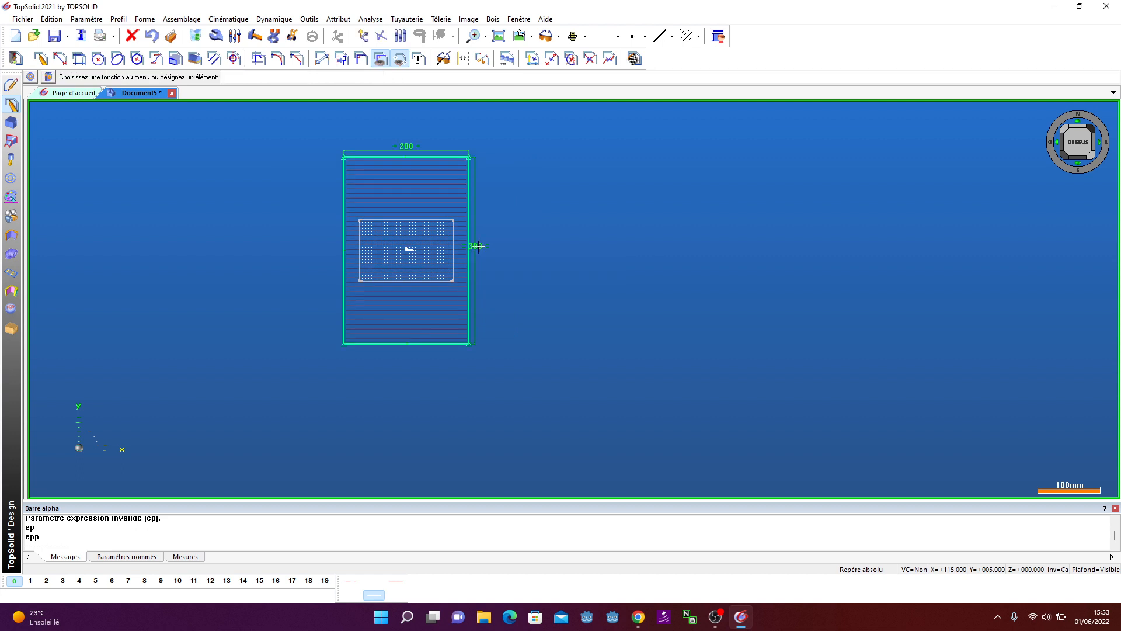
Finish the rectangle sketch and extrude it into a solid block 500 mm high
left_click(635, 58)
left_click(146, 20)
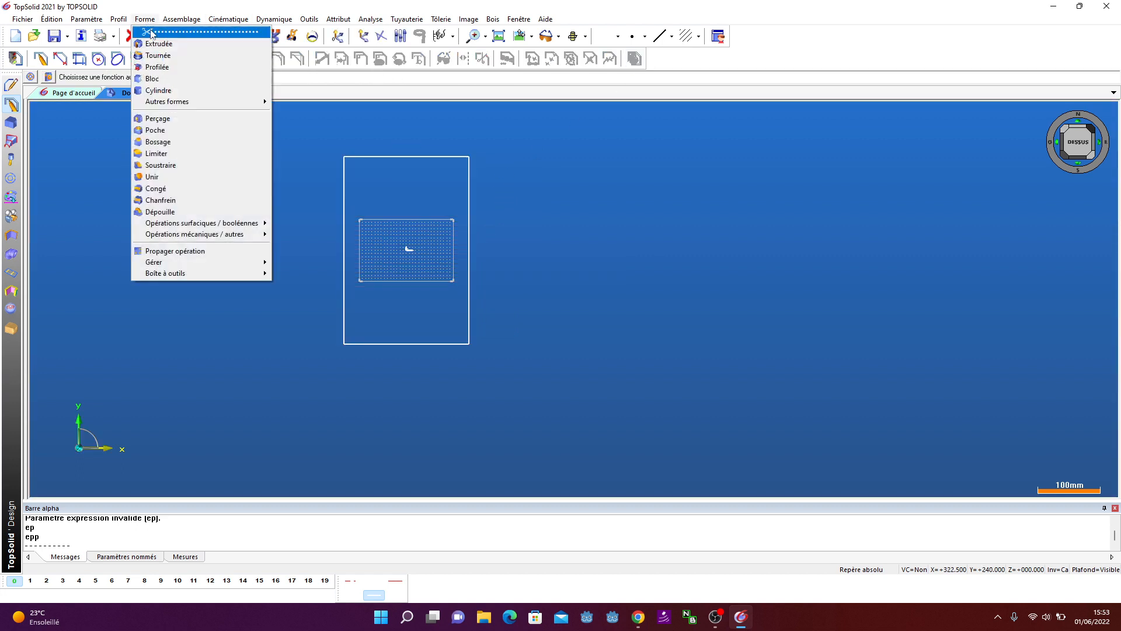
left_click(163, 43)
left_click(408, 248)
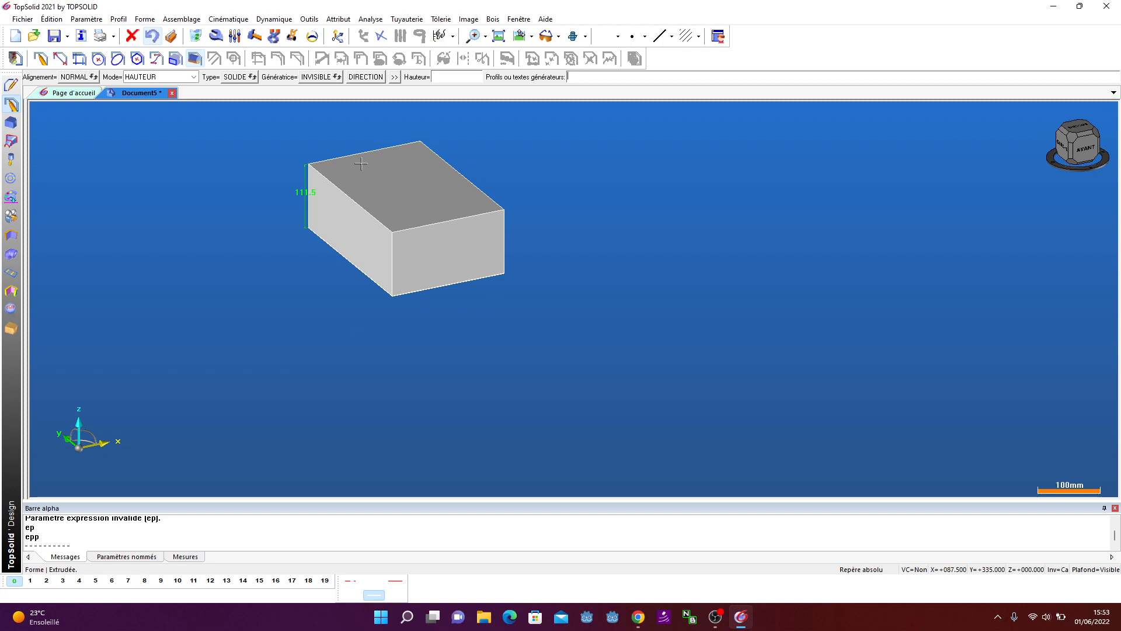
type("500")
key("Return")
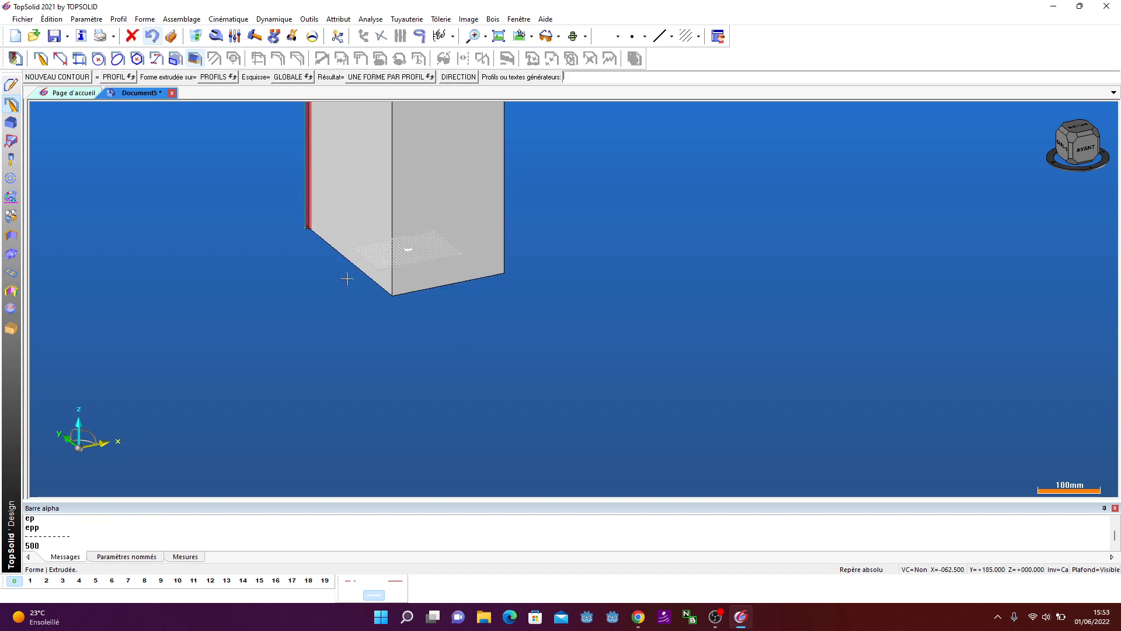
Make the extruded block transparent and set layer 1 as the current layer
scroll(390, 193, "up", 2)
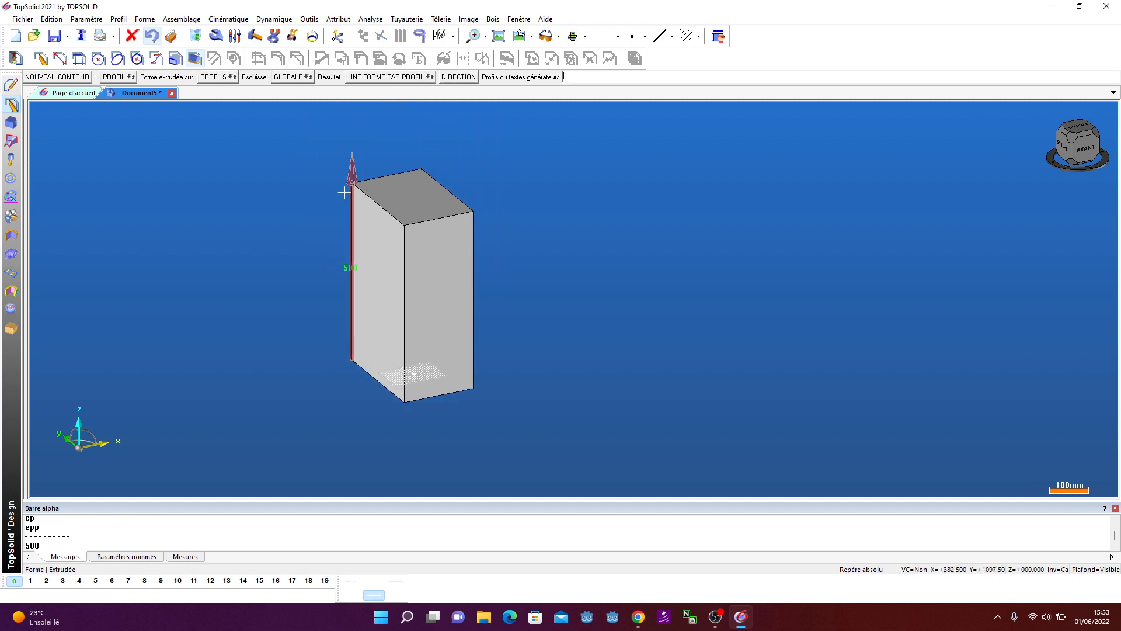
key("Escape")
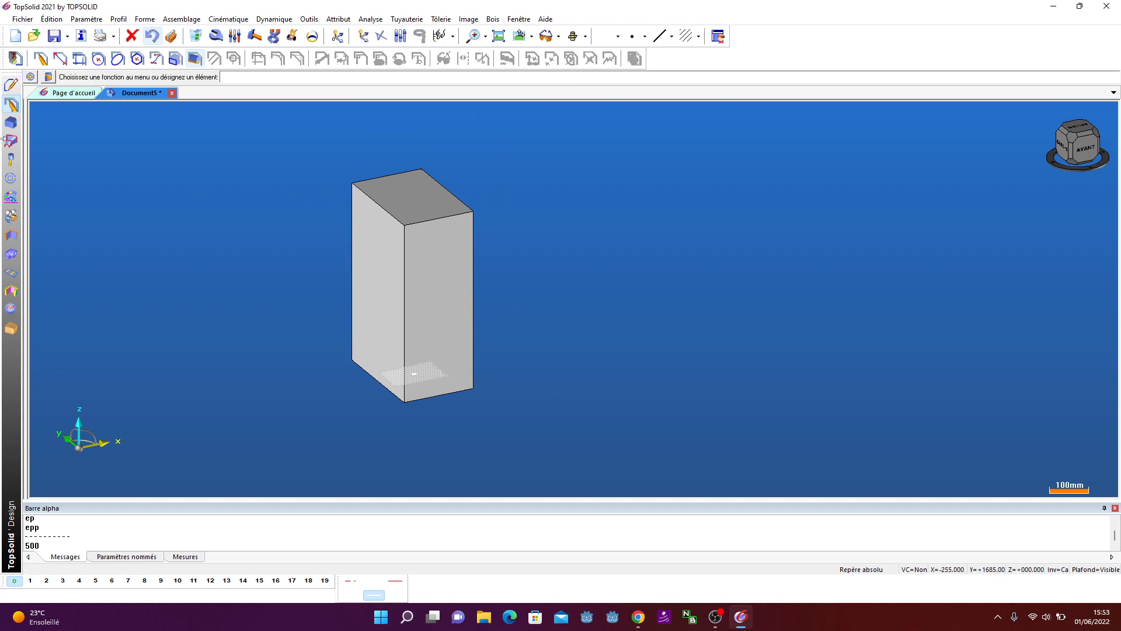
left_click(12, 197)
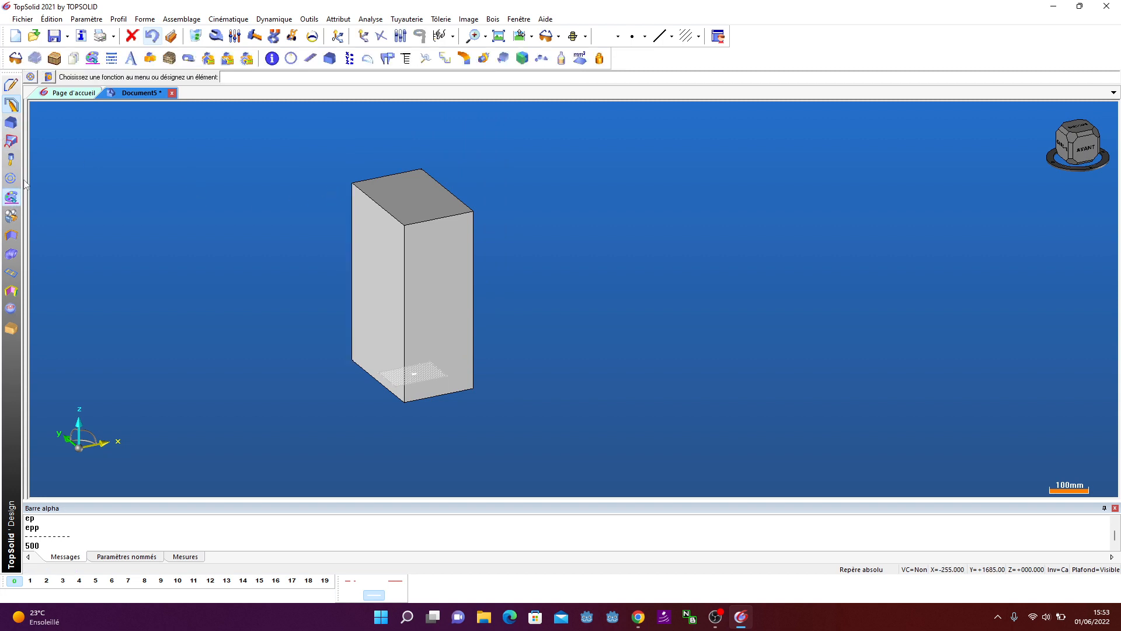
left_click(35, 58)
left_click(289, 77)
left_click(362, 222)
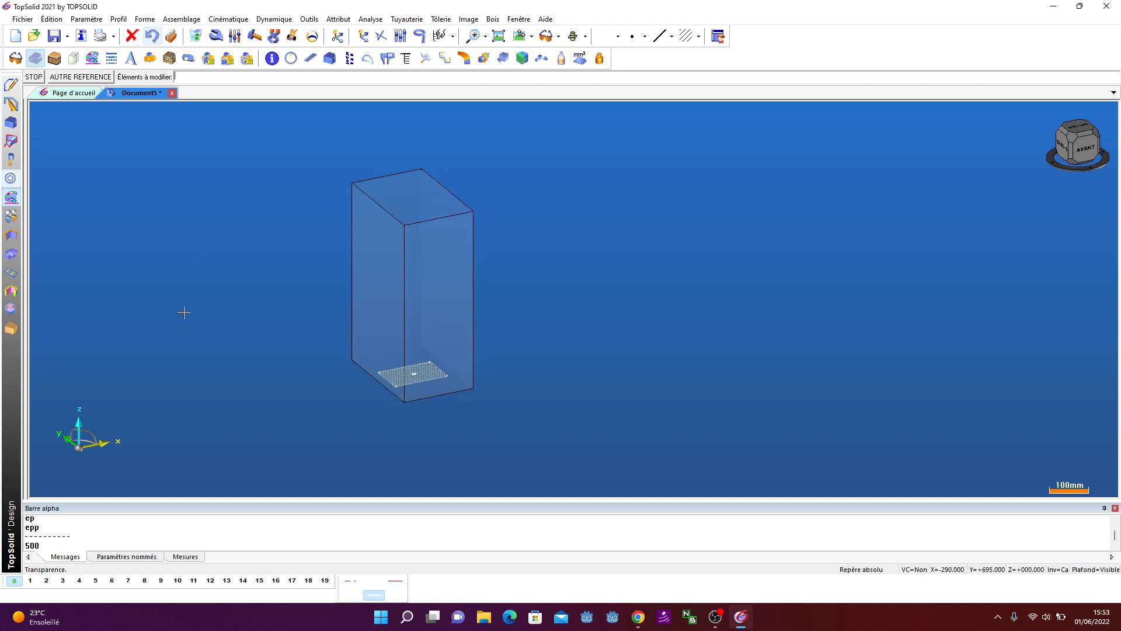
left_click(31, 581)
scroll(272, 250, "down", 1)
scroll(272, 250, "up", 2)
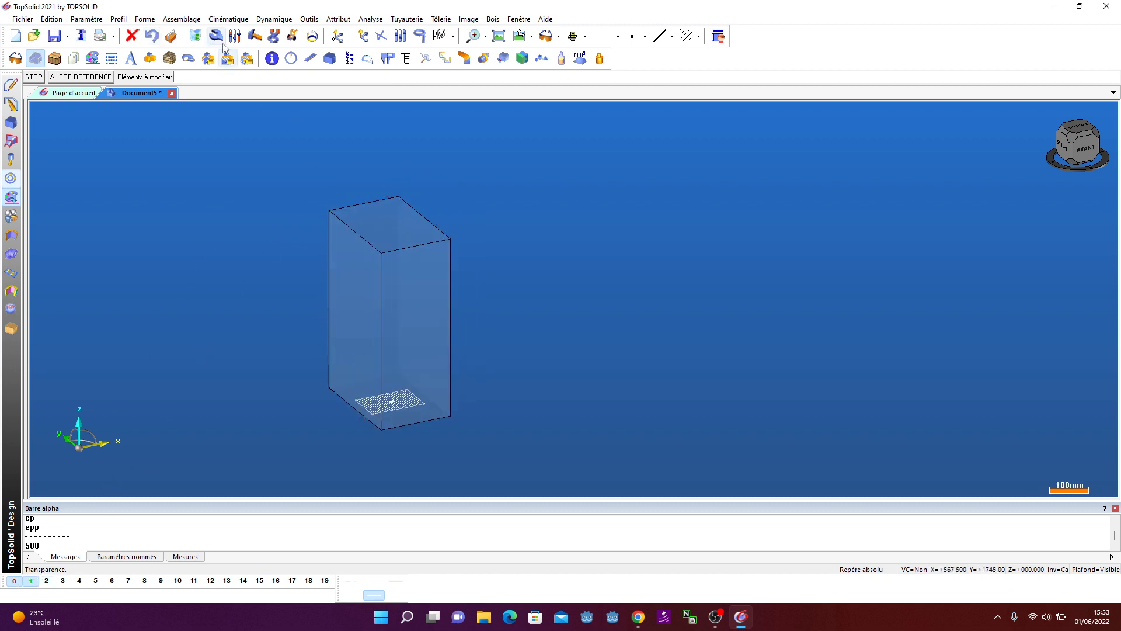
Include the standard component Tuto > Caisson > Cotés filants inside the block, keeping the proposed orientation and panel thickness
left_click(181, 19)
left_click(185, 44)
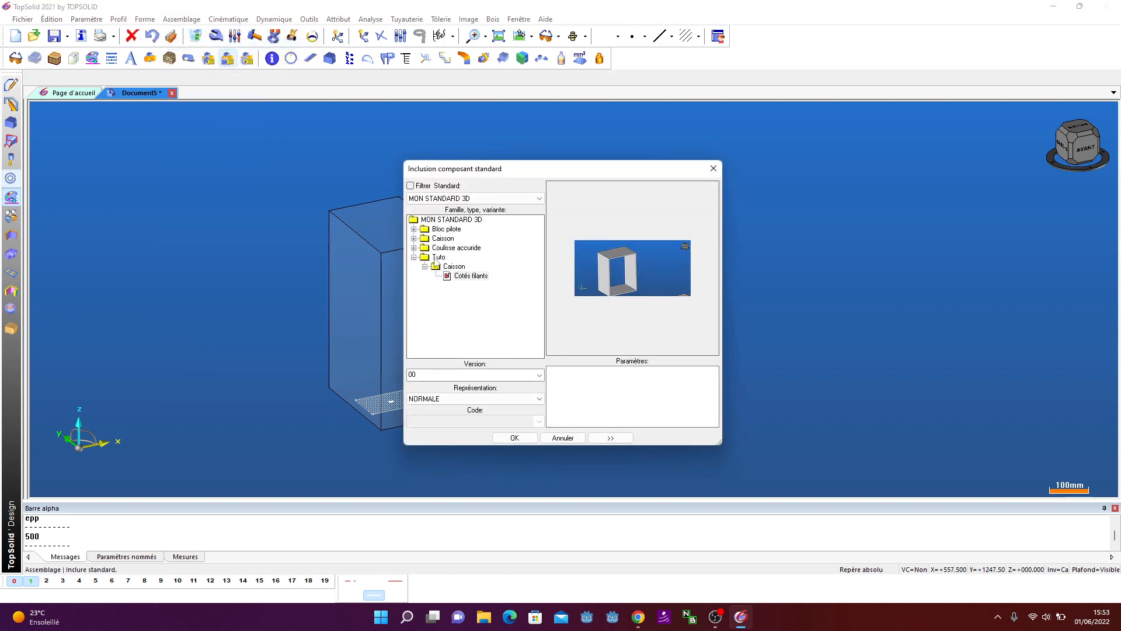
left_click(465, 277)
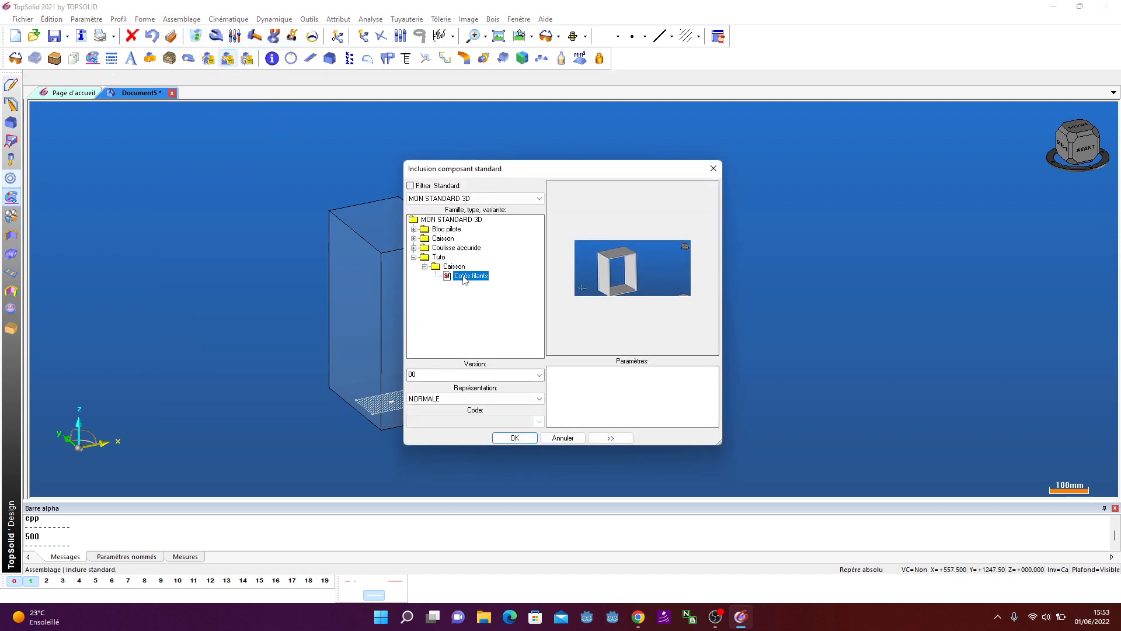
left_click(512, 438)
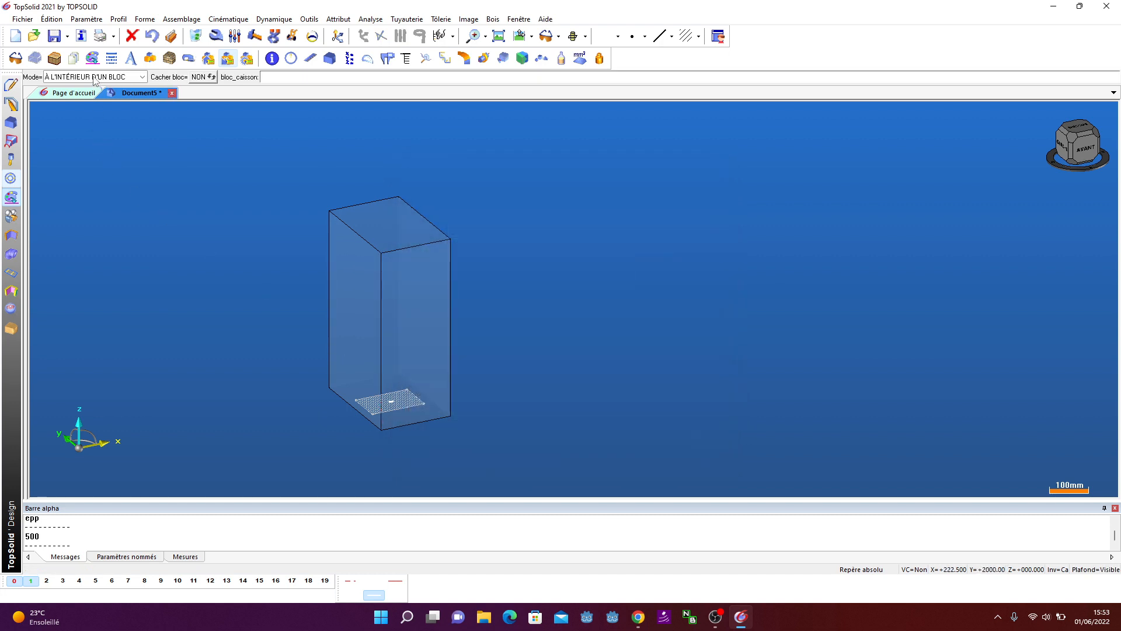
left_click(412, 296)
scroll(412, 362, "up", 2)
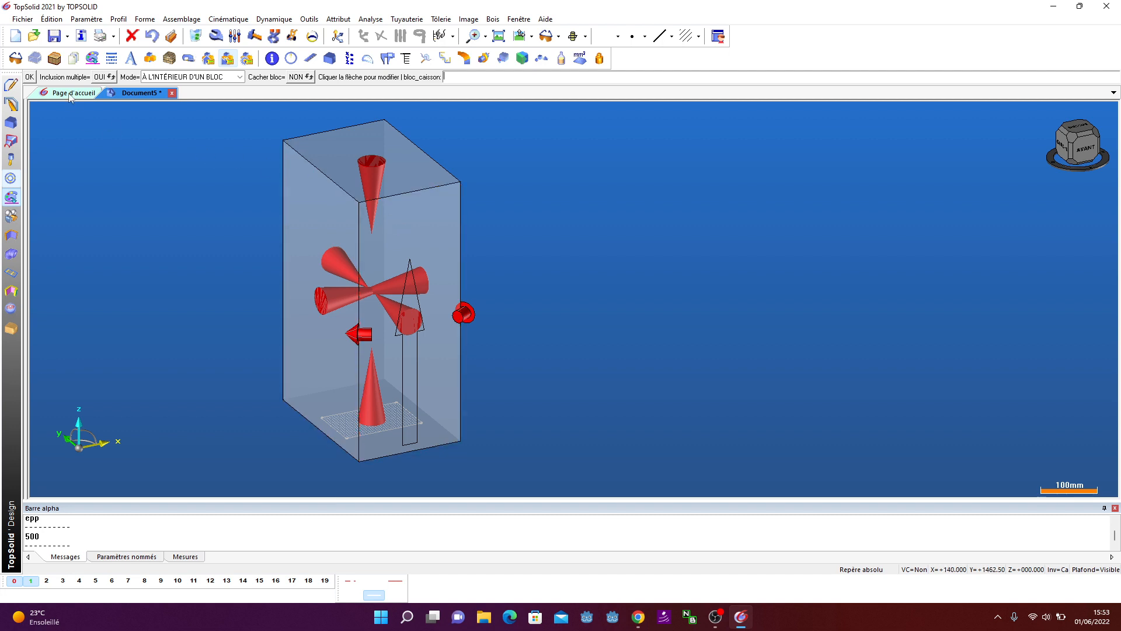
left_click(29, 77)
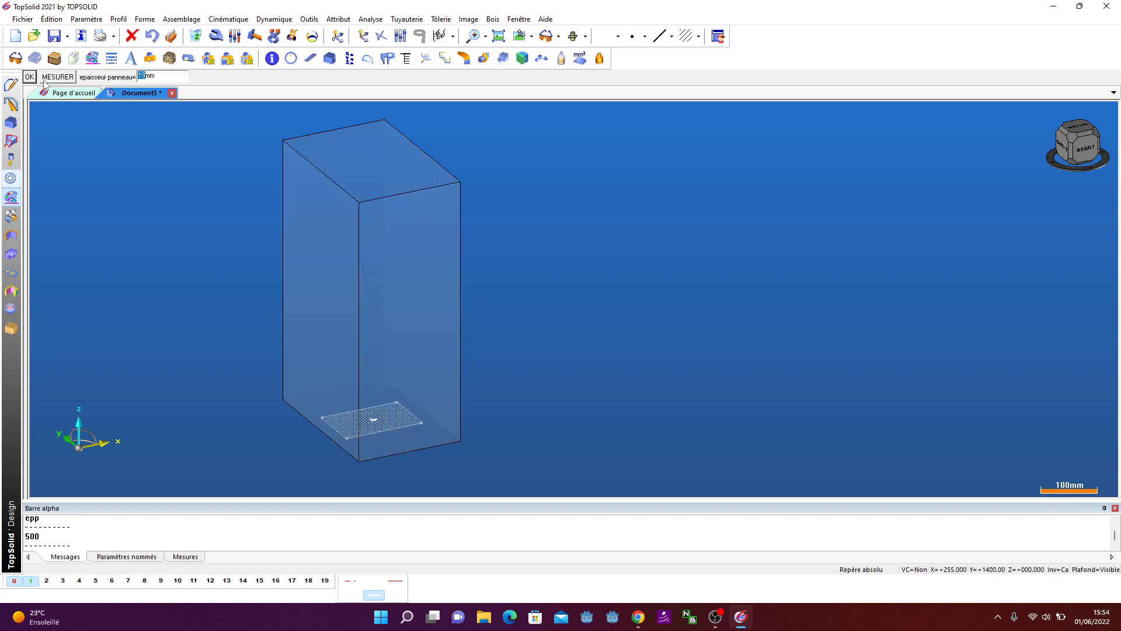
left_click(29, 76)
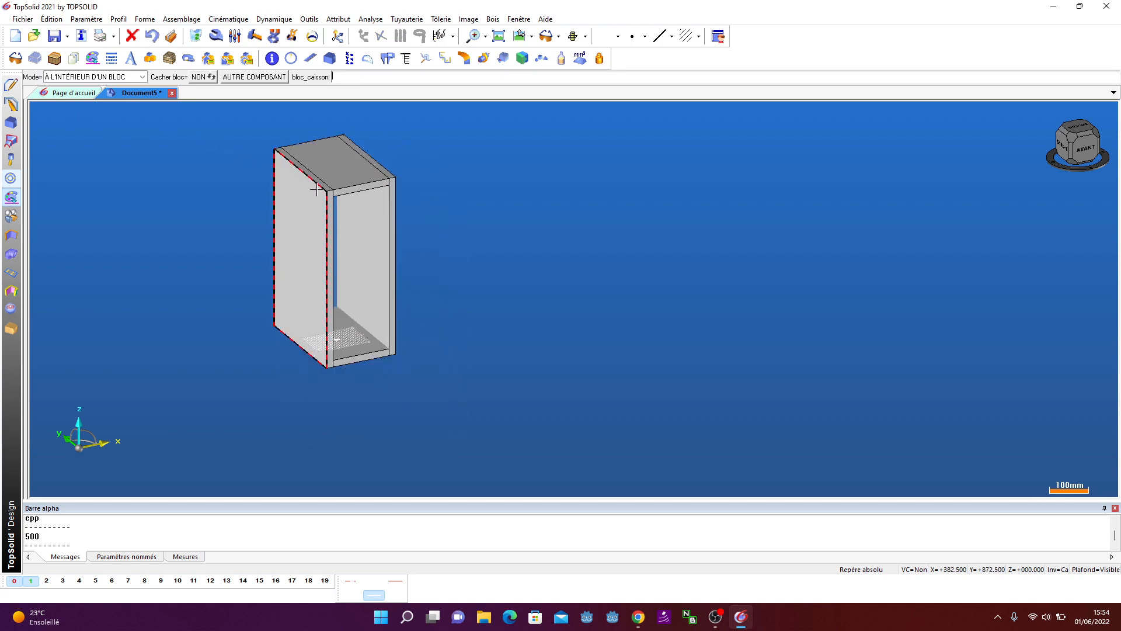
Undo the cabinet generation, regenerate it with a thinner panel thickness, and hide layer 0
left_click(152, 35)
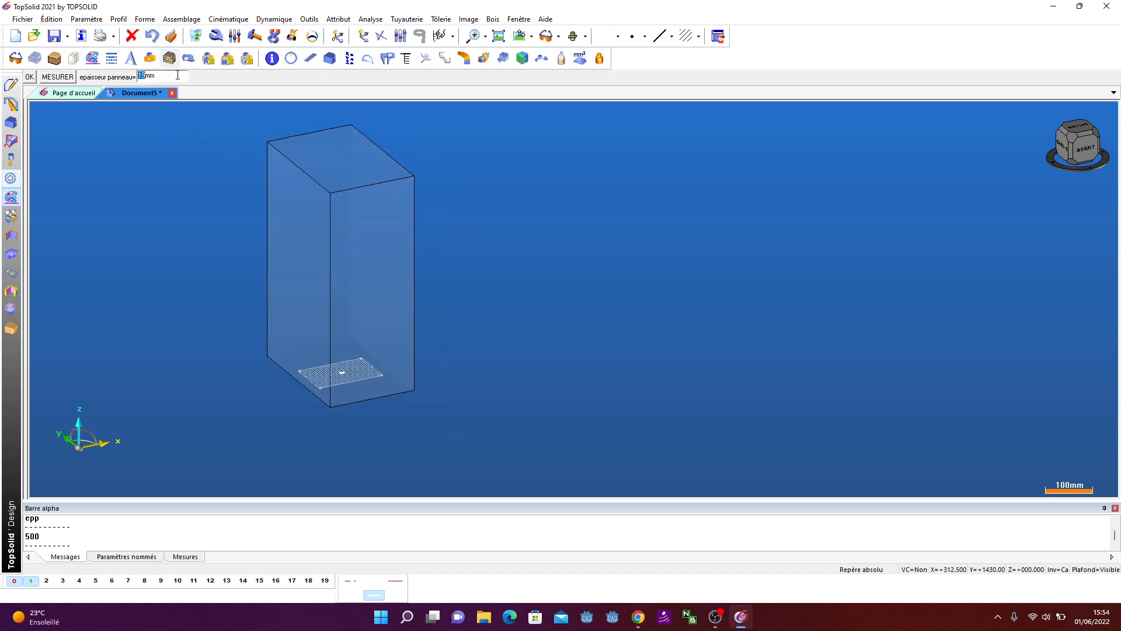
left_click(32, 77)
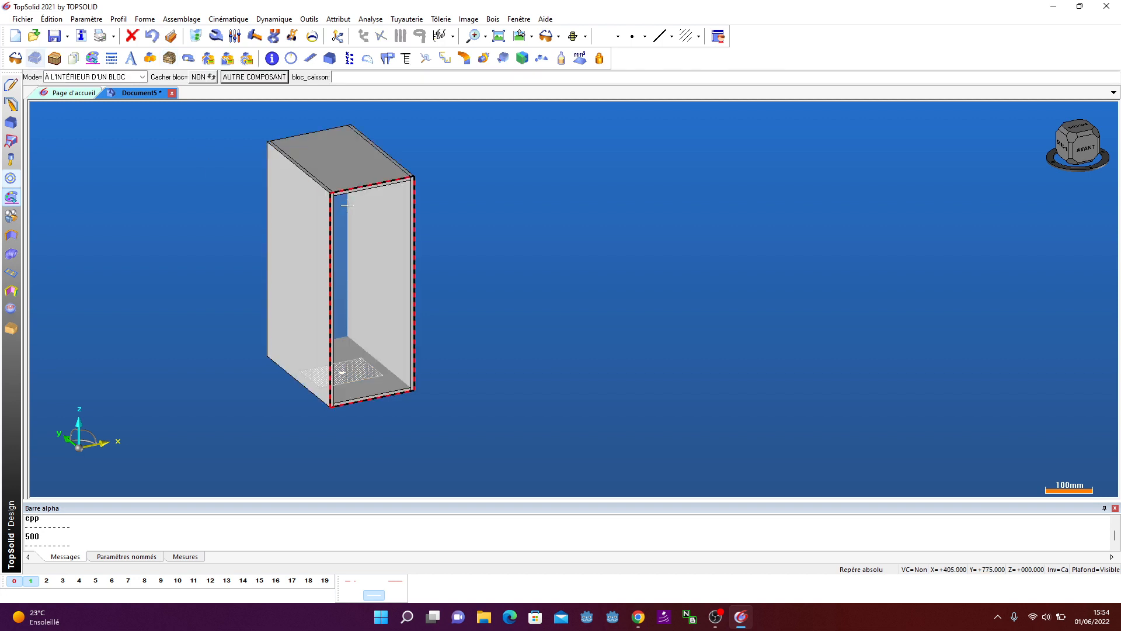
scroll(327, 169, "up", 4)
scroll(328, 168, "down", 4)
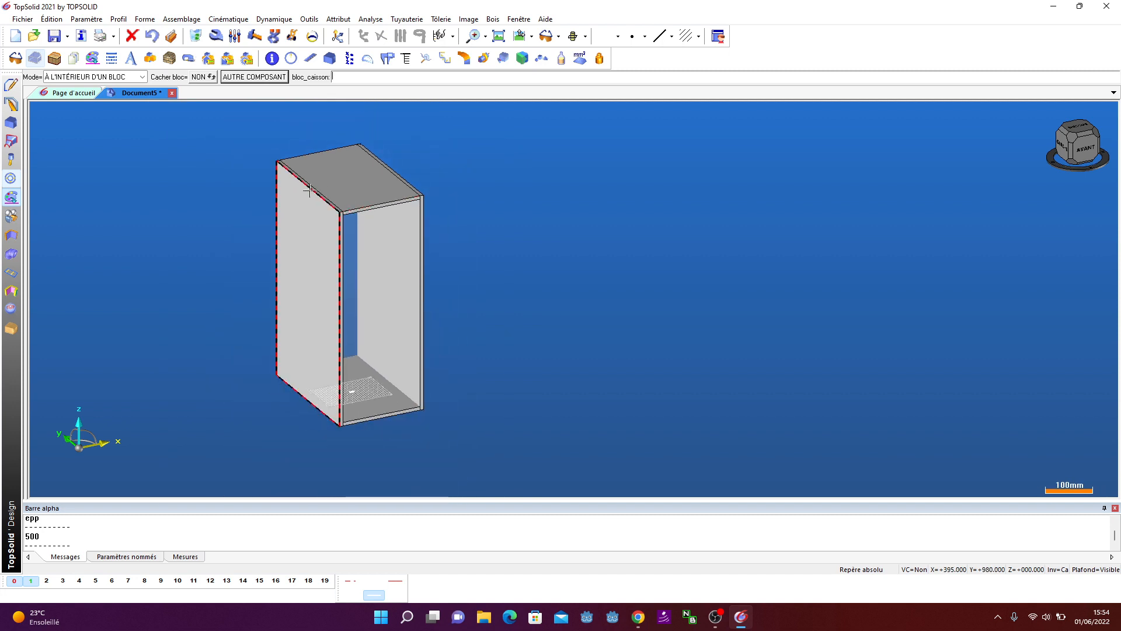
key("Escape")
middle_click_drag(450, 206, 452, 208)
middle_click_drag(509, 191, 475, 225)
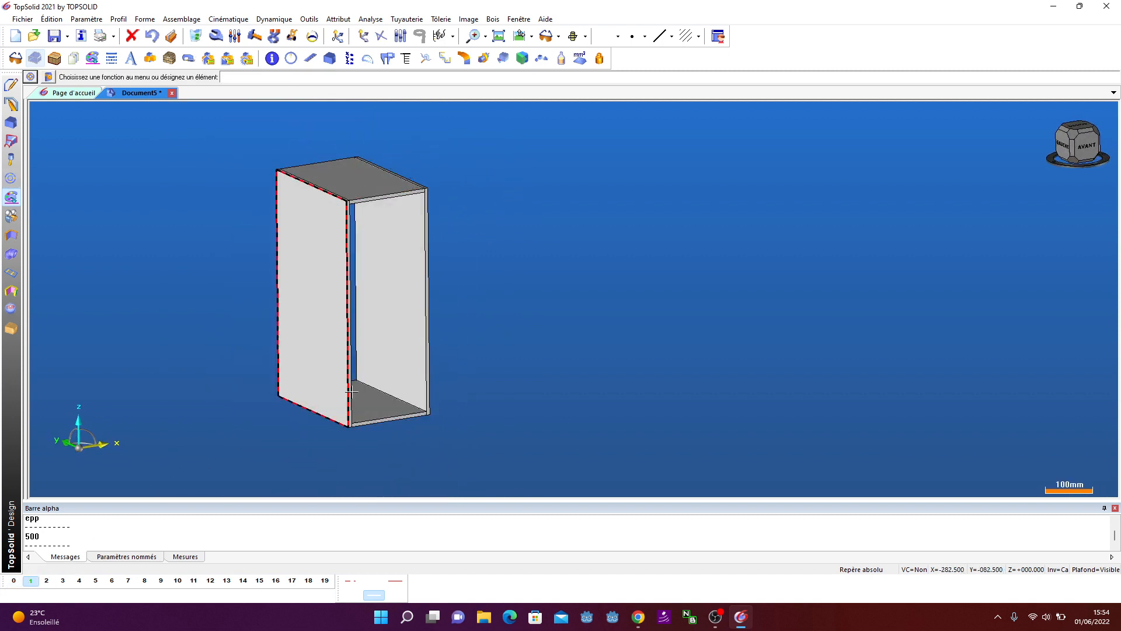
Start the dowel joining operation with the wooden dowel Tourillon bois in size D6 L25
scroll(362, 169, "up", 3)
left_click(492, 20)
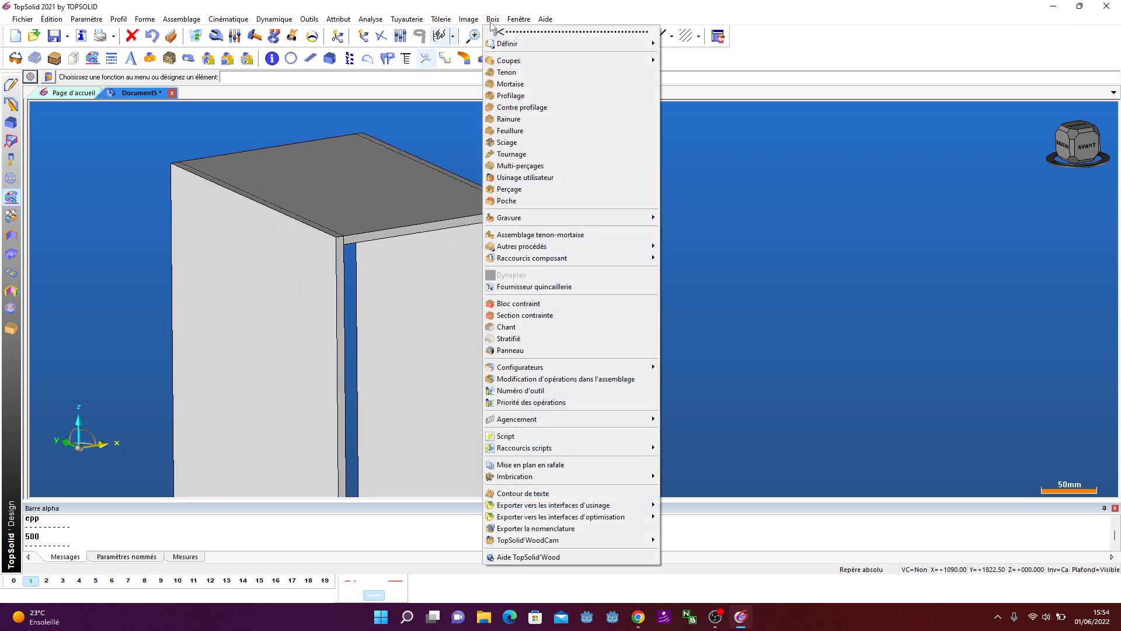
mouse_move(597, 249)
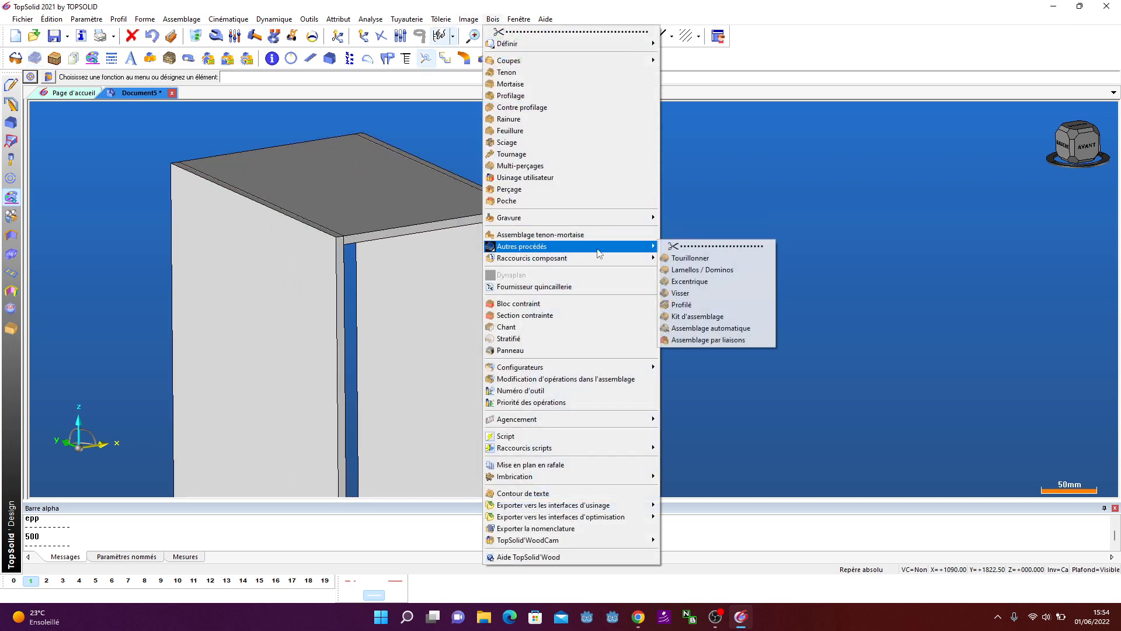
left_click(692, 258)
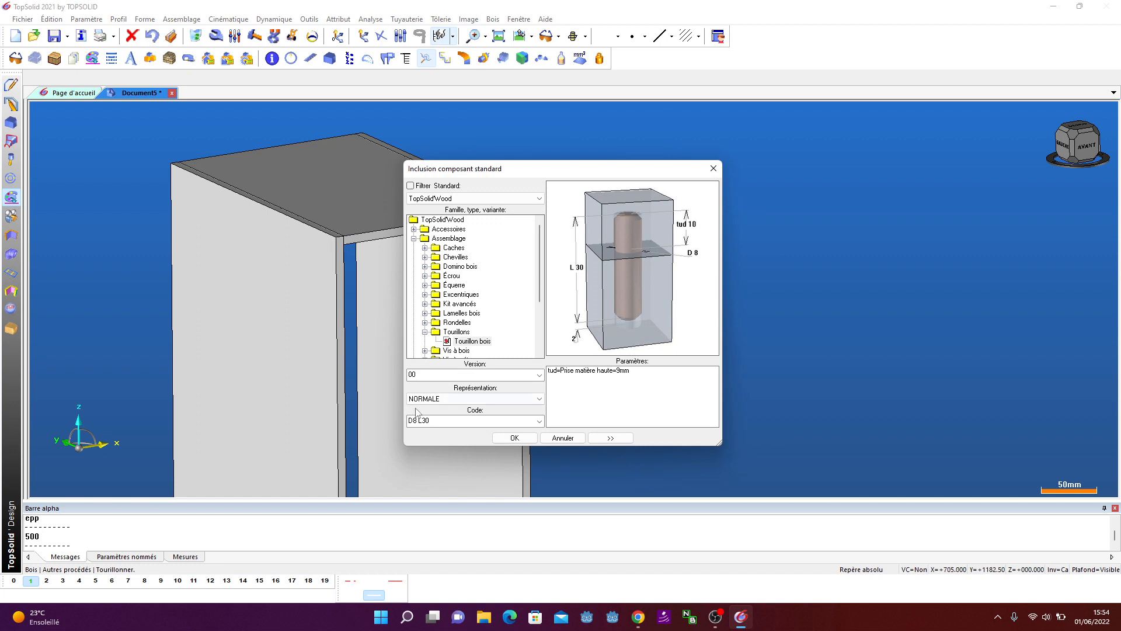
left_click(431, 421)
left_click(432, 433)
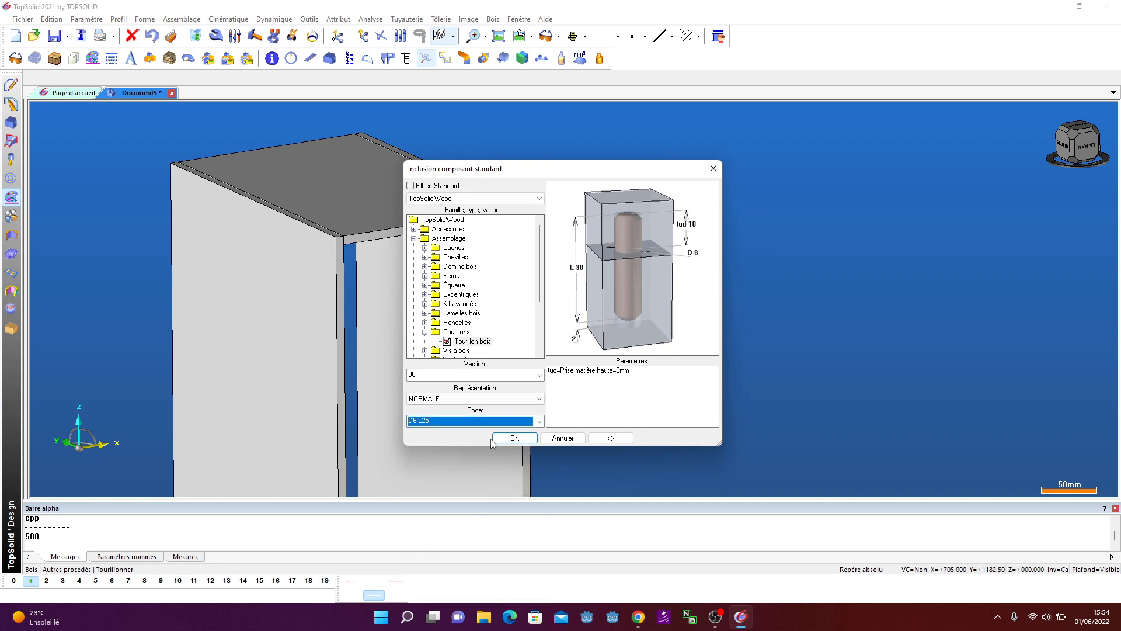
left_click(513, 438)
Position the dowels on the top panel's end face at the left side panel, running from its front edge to its rear edge
scroll(339, 232, "up", 3)
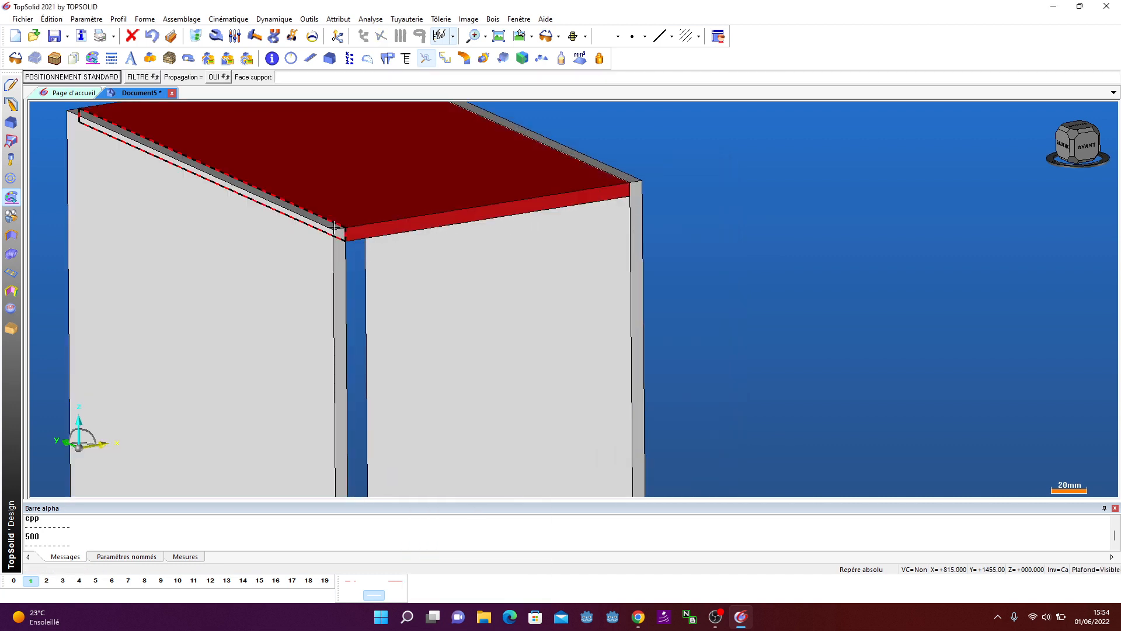
left_click(335, 227)
scroll(339, 231, "down", 3)
left_click(379, 235)
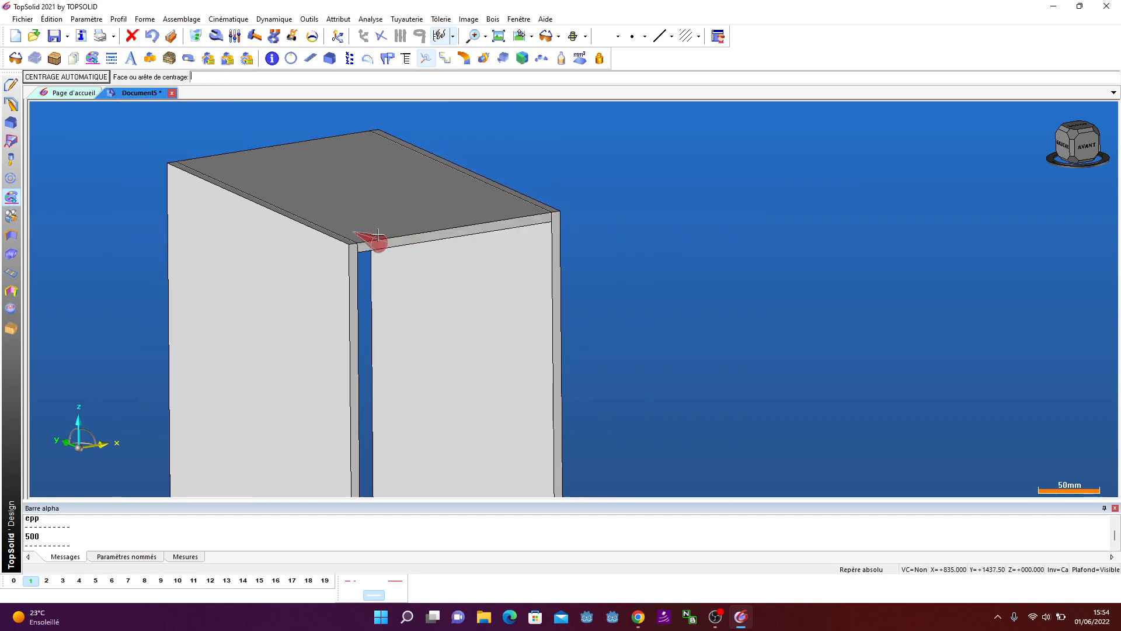
left_click(374, 239)
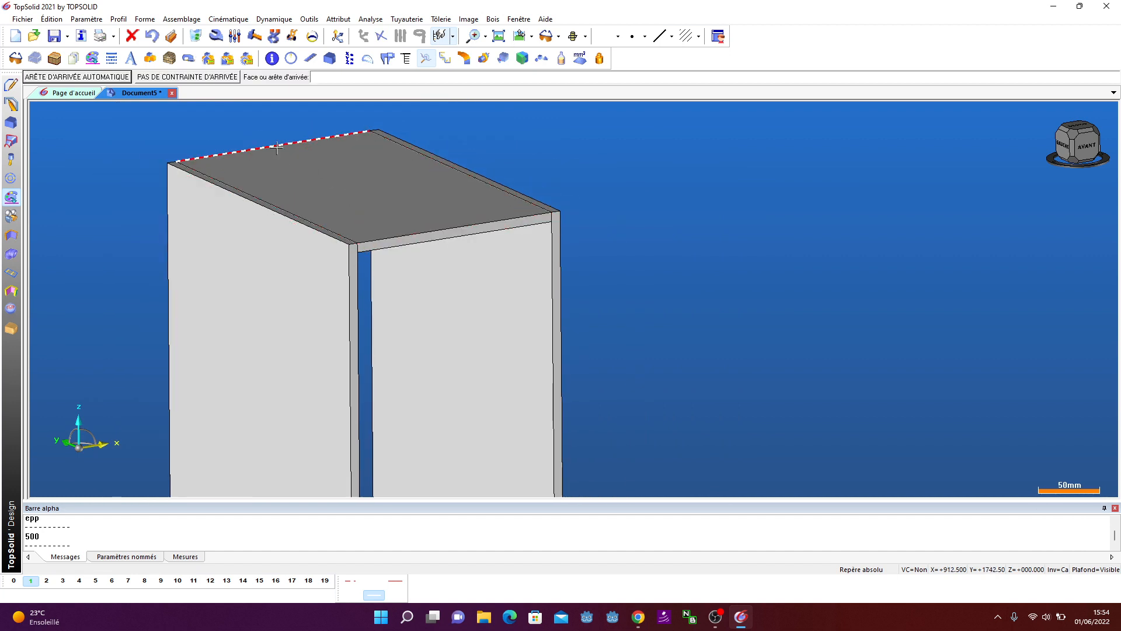
left_click(277, 148)
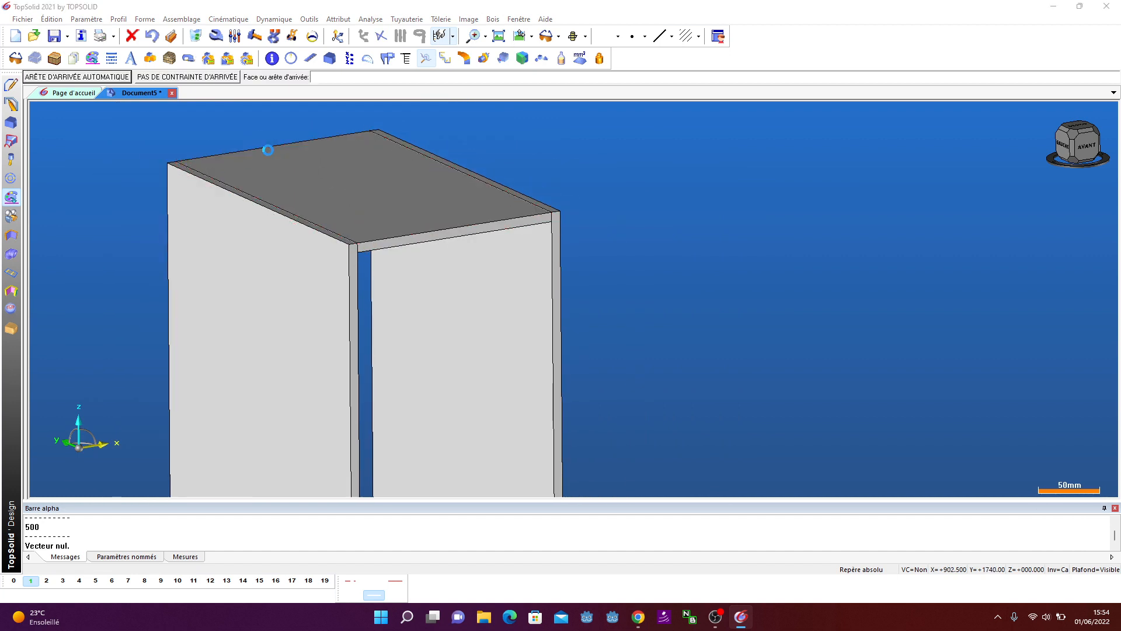
Distribute three dowels along the joint in centred-pitch mode (Pas centré), using a larger predefined pitch
left_click(492, 229)
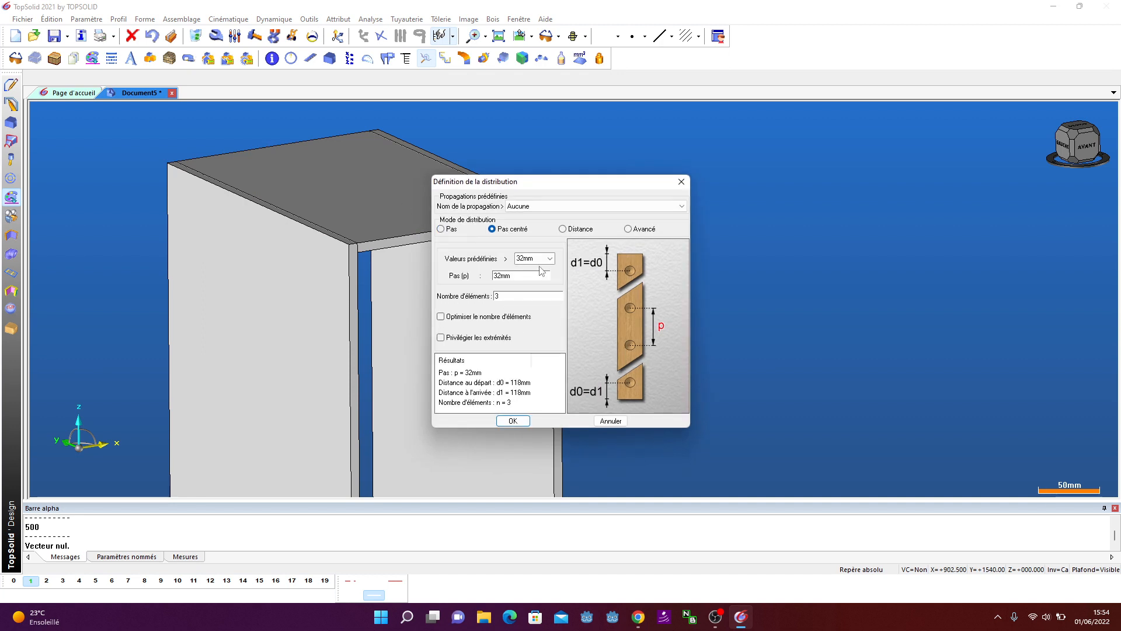
left_click(549, 258)
left_click(525, 284)
left_click(513, 420)
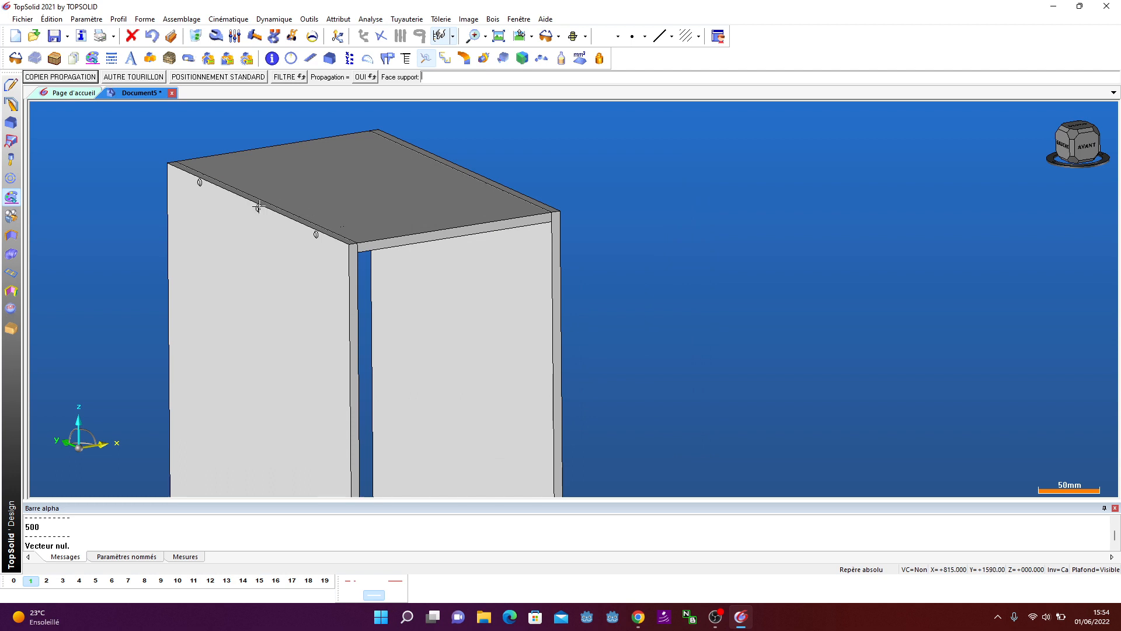
middle_click_drag(443, 287, 415, 293)
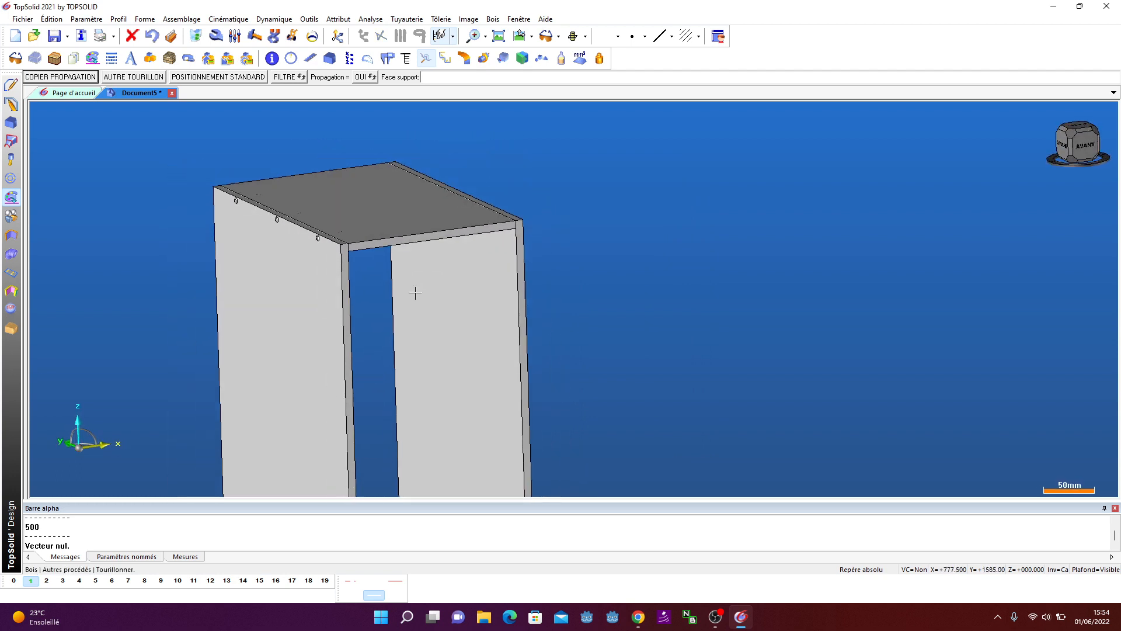
scroll(415, 293, "down", 2)
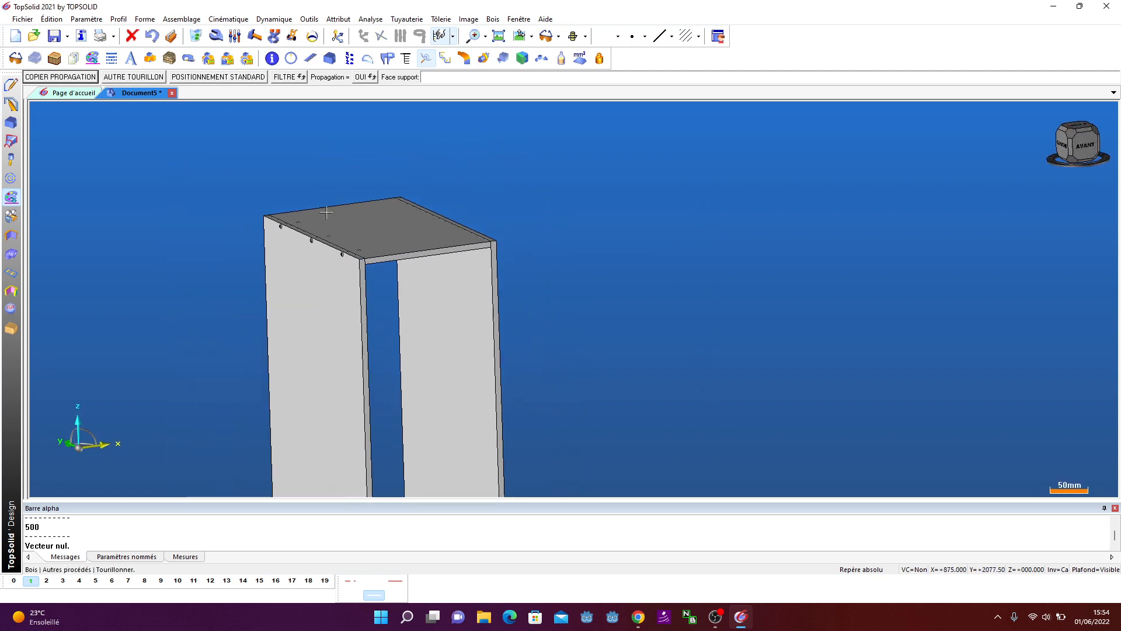